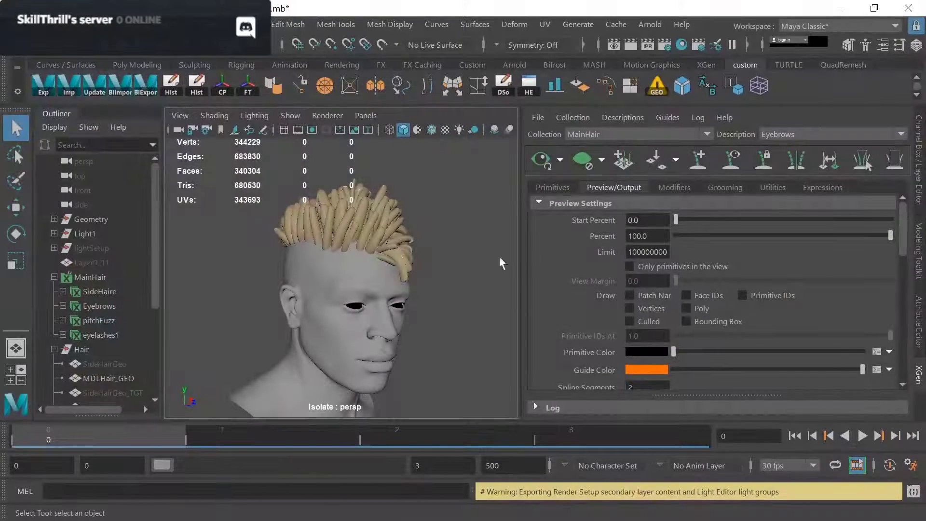
# Turn off the isolated view to show the complete character with its jacket and XGen hair
pyautogui.keyDown('alt'); pyautogui.moveTo(446, 274); pyautogui.dragTo(434, 270); pyautogui.keyUp('alt')
pyautogui.keyDown('alt'); pyautogui.moveTo(434, 270); pyautogui.dragTo(389, 262, button='right'); pyautogui.keyUp('alt')
pyautogui.keyDown('alt'); pyautogui.moveTo(389, 262); pyautogui.dragTo(405, 278); pyautogui.keyUp('alt')
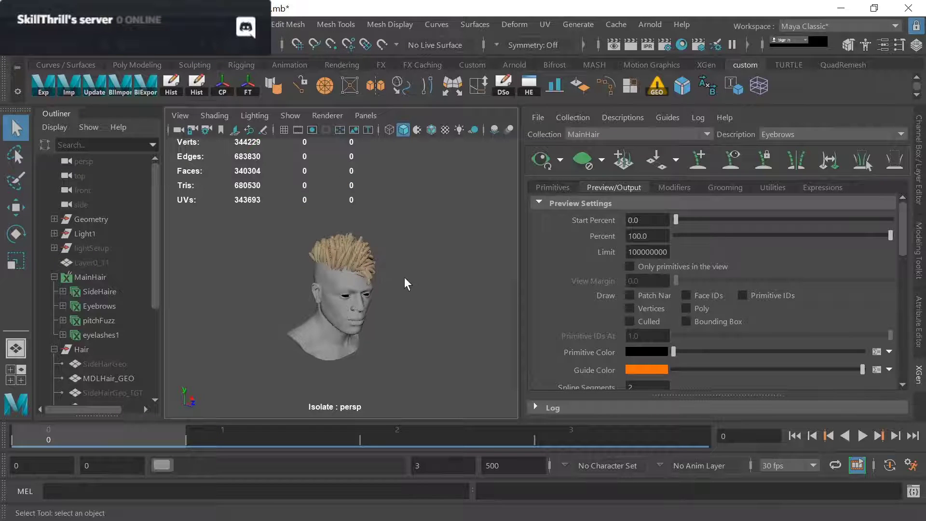
pyautogui.hotkey('ctrl', 'z')
pyautogui.click(420, 250)
pyautogui.hotkey('ctrl', '1')
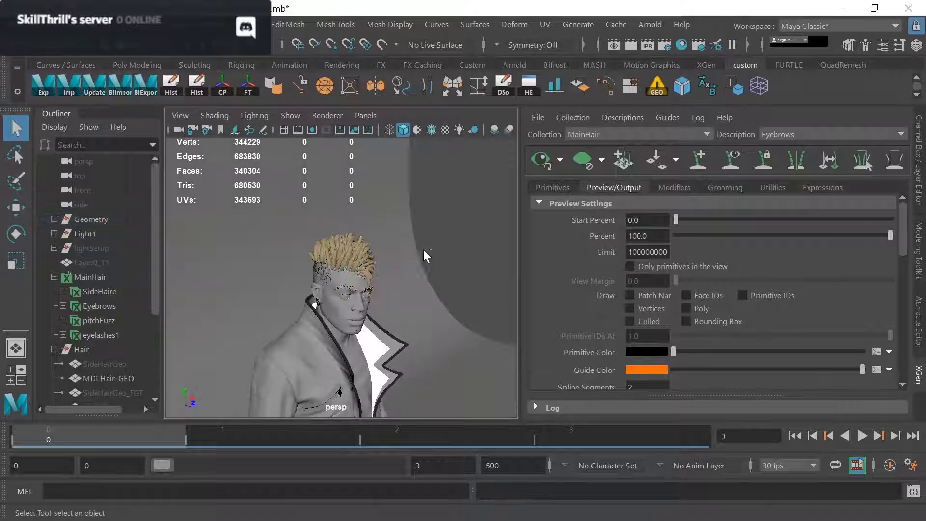
pyautogui.scroll(8, 358, 263)
pyautogui.scroll(-6, 380, 246)
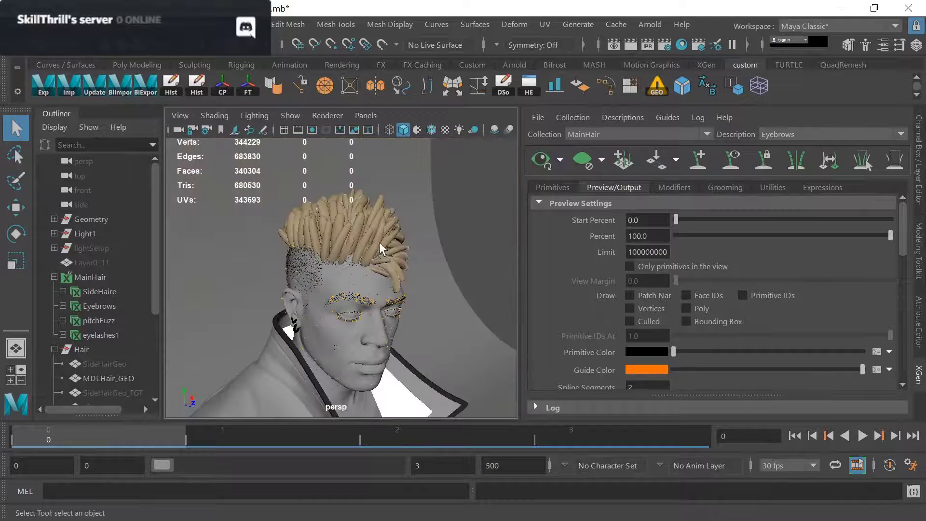
# Isolate the dreadlocks mesh together with the head mesh and clear the selection
pyautogui.click(360, 235)
pyautogui.keyDown('shift'); pyautogui.click(352, 270); pyautogui.keyUp('shift')
pyautogui.hotkey('ctrl', '1')
pyautogui.click(426, 237)
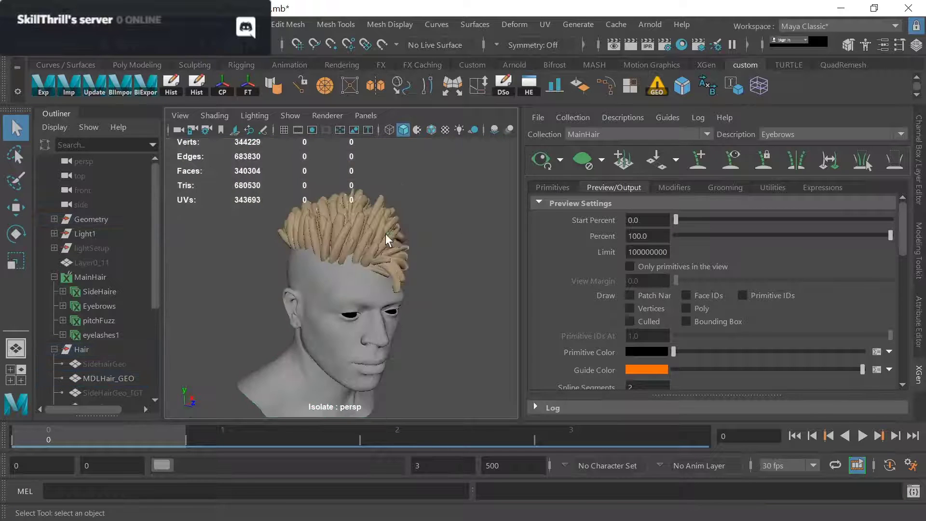
# Examine the modelled dreadlocks mesh and how it sits on the head from the front and both sides
pyautogui.click(386, 234)
pyautogui.keyDown('alt'); pyautogui.moveTo(436, 232); pyautogui.dragTo(381, 269); pyautogui.keyUp('alt')
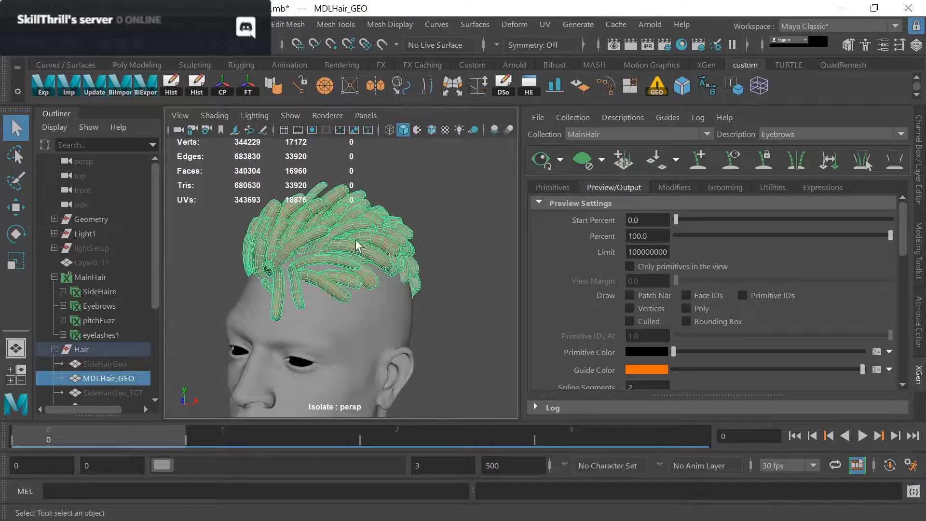
pyautogui.click(458, 235)
pyautogui.click(383, 250)
pyautogui.keyDown('alt'); pyautogui.moveTo(366, 260); pyautogui.dragTo(397, 256); pyautogui.keyUp('alt')
pyautogui.keyDown('alt'); pyautogui.moveTo(397, 256); pyautogui.dragTo(363, 267, button='right'); pyautogui.keyUp('alt')
pyautogui.keyDown('alt'); pyautogui.moveTo(364, 268); pyautogui.dragTo(384, 272); pyautogui.keyUp('alt')
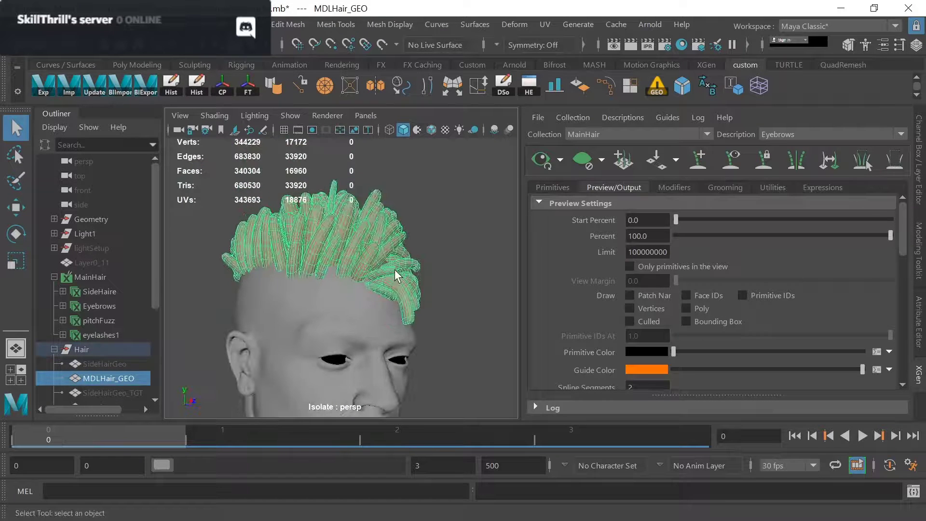
pyautogui.click(460, 218)
pyautogui.click(344, 244)
pyautogui.click(459, 214)
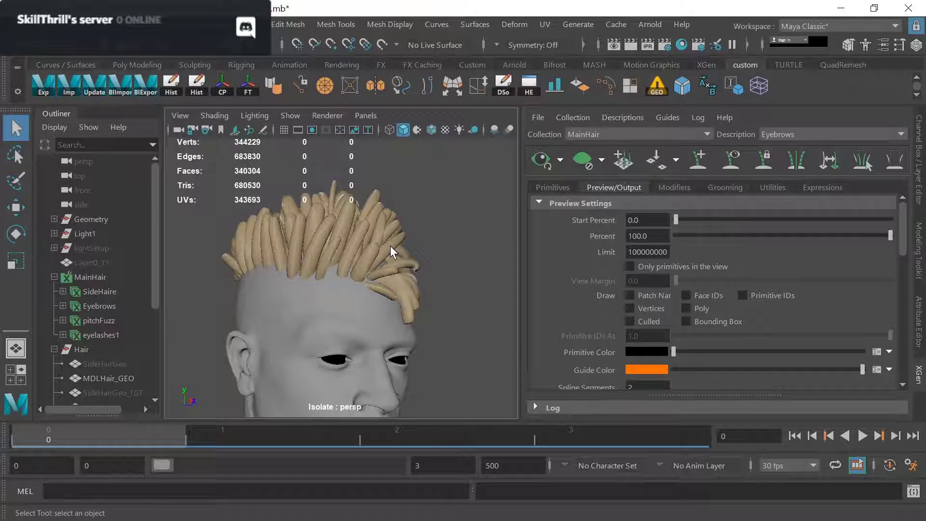
pyautogui.click(348, 260)
pyautogui.keyDown('shift'); pyautogui.click(333, 289); pyautogui.keyUp('shift')
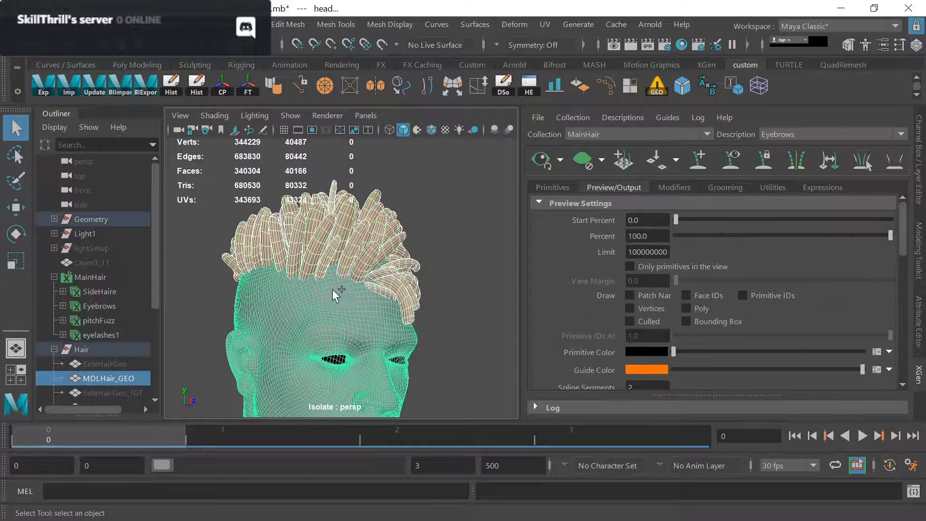
pyautogui.click(444, 238)
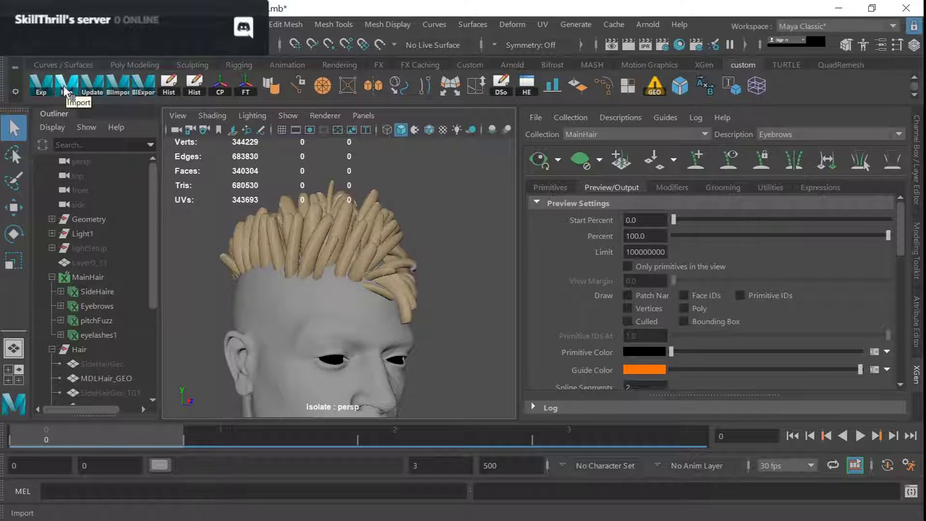
# Select the head and dreadlocks meshes together and export them for sculpting
pyautogui.click(383, 264)
pyautogui.click(465, 221)
pyautogui.scroll(-5, 466, 222)
pyautogui.moveTo(479, 181); pyautogui.dragTo(285, 403)
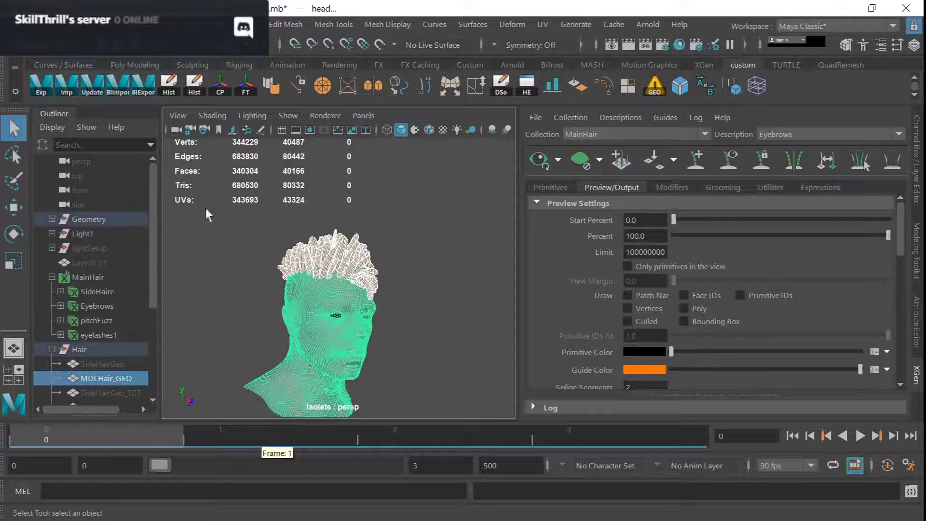
pyautogui.click(41, 85)
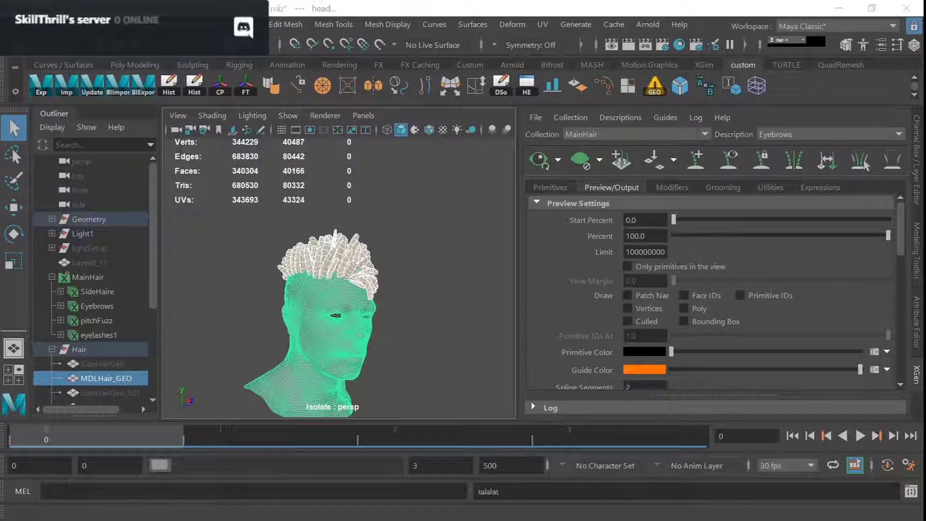
# Switch to ZBrush, import the exported head and hair, and place them on the canvas as an editable, framed model
pyautogui.hotkey('alt', 'Tab')
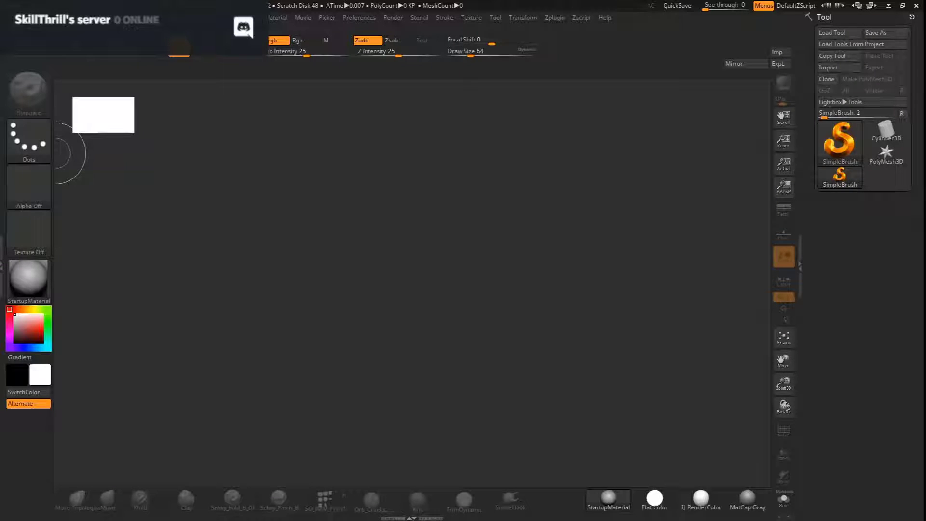
pyautogui.click(773, 53)
pyautogui.moveTo(479, 275); pyautogui.dragTo(477, 320)
pyautogui.press('t')
pyautogui.press('f')
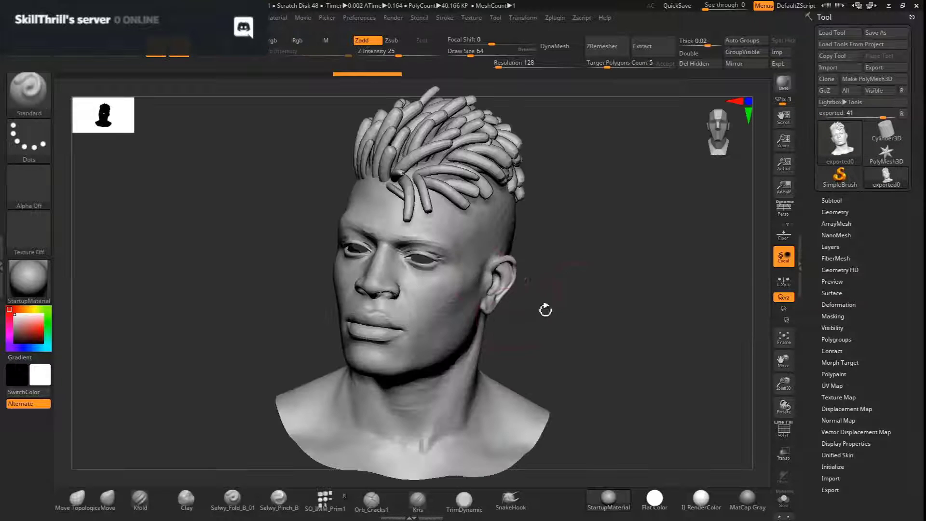
# Turn the imported head to a three-quarter view and display its polyframe wireframe
pyautogui.moveTo(582, 292); pyautogui.dragTo(556, 328)
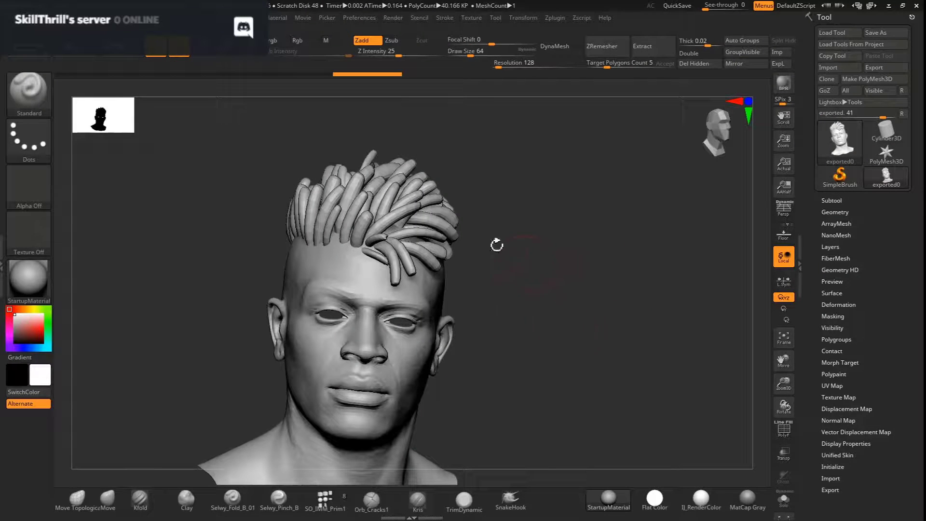
pyautogui.moveTo(525, 263); pyautogui.dragTo(545, 265)
pyautogui.hotkey('shift', 'f')
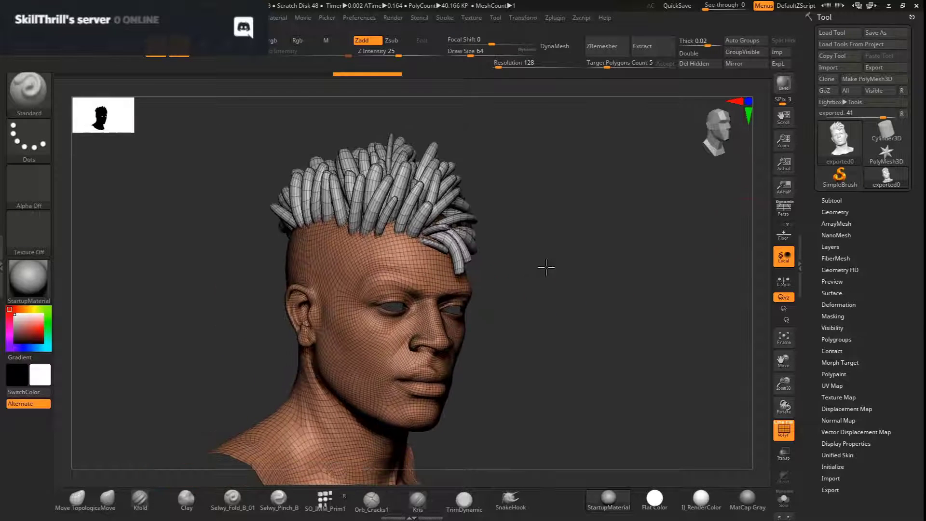
# Insert a Cylinder3D primitive as a new subtool beside the imported head
pyautogui.click(831, 200)
pyautogui.keyDown('alt'); pyautogui.moveTo(536, 183); pyautogui.dragTo(523, 216); pyautogui.keyUp('alt')
pyautogui.keyDown('alt'); pyautogui.moveTo(382, 247); pyautogui.dragTo(379, 214, button='right'); pyautogui.keyUp('alt')
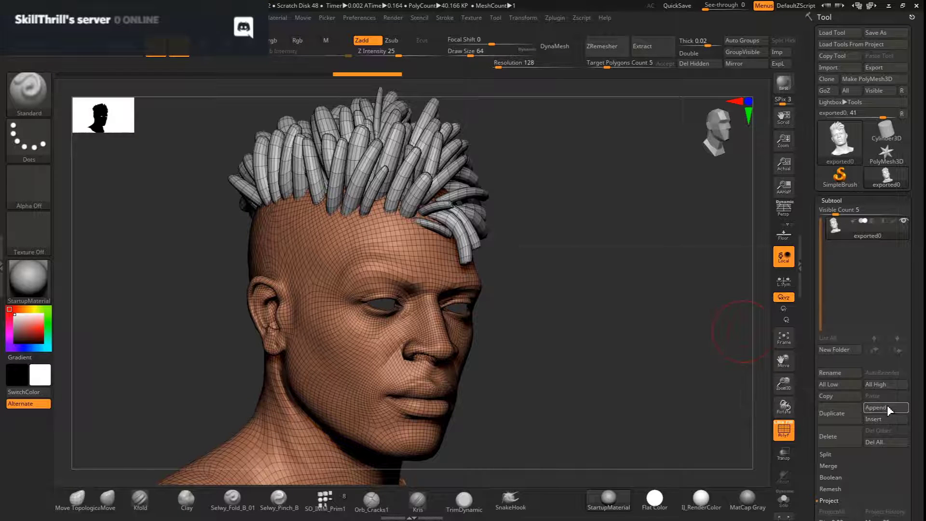
pyautogui.click(890, 417)
pyautogui.click(651, 318)
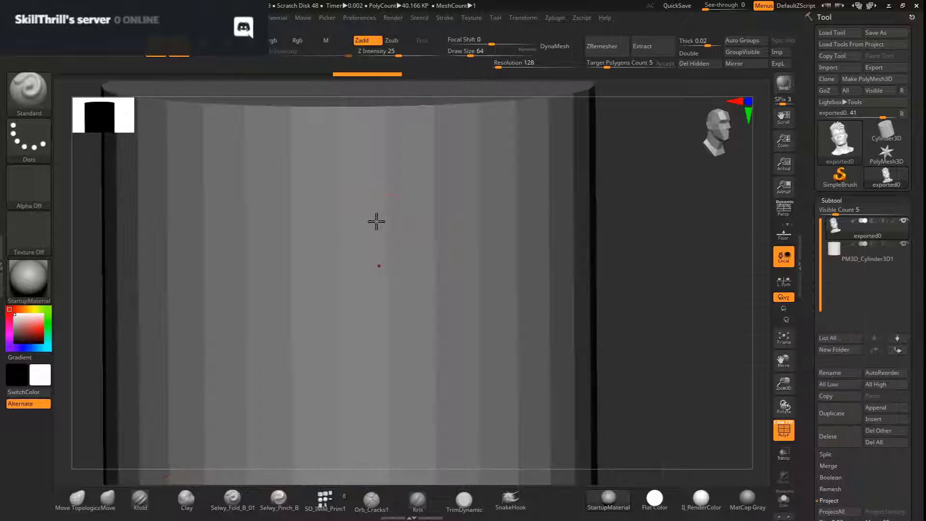
# ZRemesh the cylinder subtool with a target polygons count of 0.1
pyautogui.press('f')
pyautogui.press('w')
pyautogui.keyDown('ctrl'); pyautogui.moveTo(509, 240); pyautogui.dragTo(626, 294, button='right'); pyautogui.keyUp('ctrl')
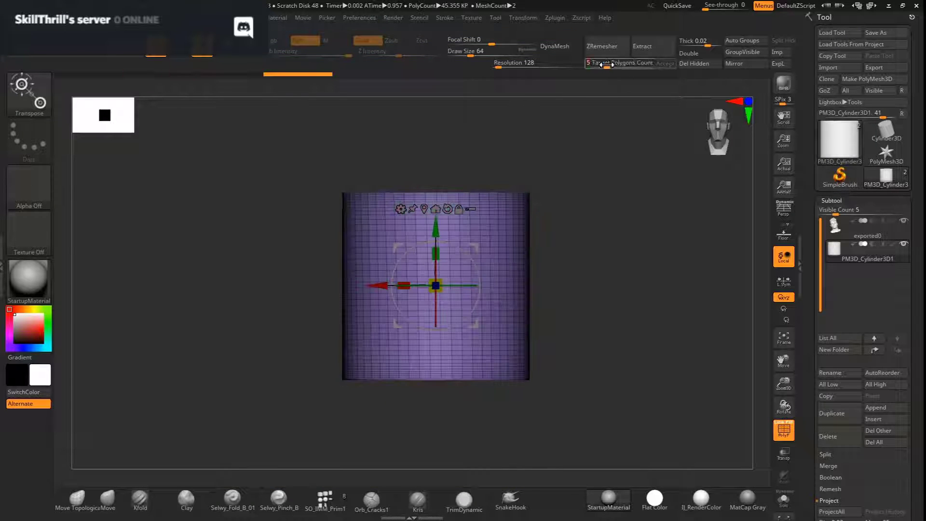
pyautogui.write('0.1')
pyautogui.press('Return')
pyautogui.click(602, 46)
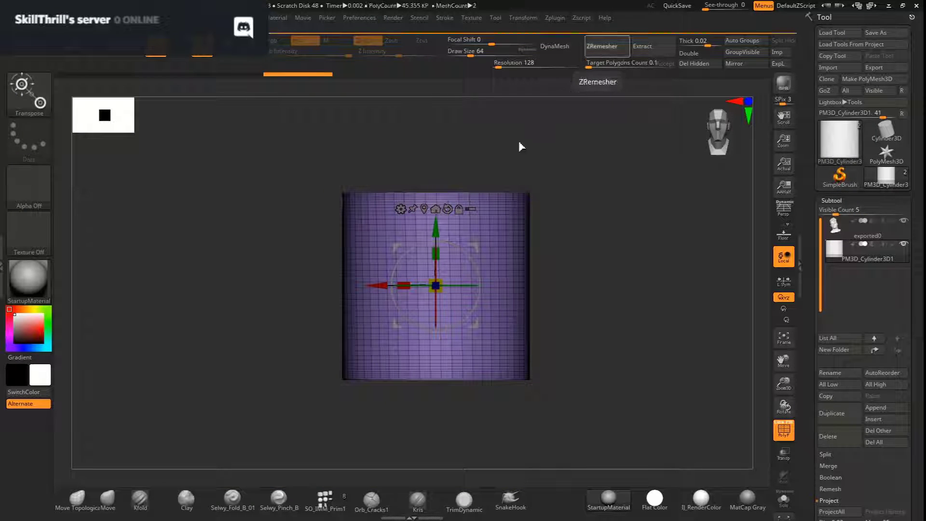
# Scale the cylinder down to a thin strand and position it among the front dreadlocks above the forehead
pyautogui.moveTo(436, 253); pyautogui.dragTo(441, 138)
pyautogui.moveTo(443, 280); pyautogui.dragTo(282, 304)
pyautogui.moveTo(598, 275); pyautogui.dragTo(656, 278, button='right')
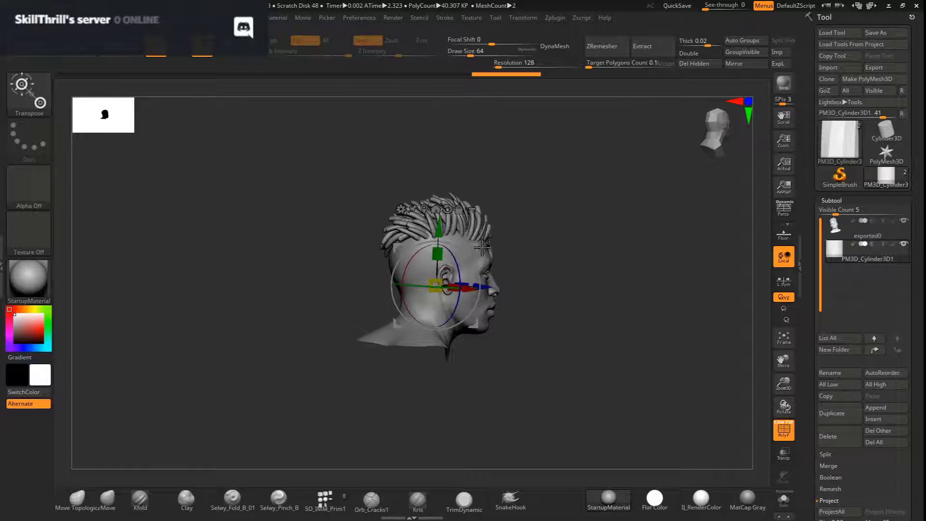
pyautogui.moveTo(475, 245); pyautogui.dragTo(539, 190)
pyautogui.keyDown('ctrl'); pyautogui.moveTo(539, 190); pyautogui.dragTo(530, 227, button='right'); pyautogui.keyUp('ctrl')
pyautogui.moveTo(503, 228)
pyautogui.mouseDown()
pyautogui.moveTo(476, 250)
pyautogui.moveTo(497, 239)
pyautogui.mouseUp()
pyautogui.moveTo(501, 198); pyautogui.dragTo(503, 192)
pyautogui.keyDown('ctrl'); pyautogui.moveTo(511, 192); pyautogui.dragTo(519, 226, button='right'); pyautogui.keyUp('ctrl')
pyautogui.moveTo(502, 230); pyautogui.dragTo(523, 232)
pyautogui.moveTo(537, 191)
pyautogui.mouseDown()
pyautogui.moveTo(456, 177)
pyautogui.moveTo(514, 198)
pyautogui.moveTo(528, 178)
pyautogui.mouseUp()
pyautogui.moveTo(641, 185); pyautogui.dragTo(538, 193, button='right')
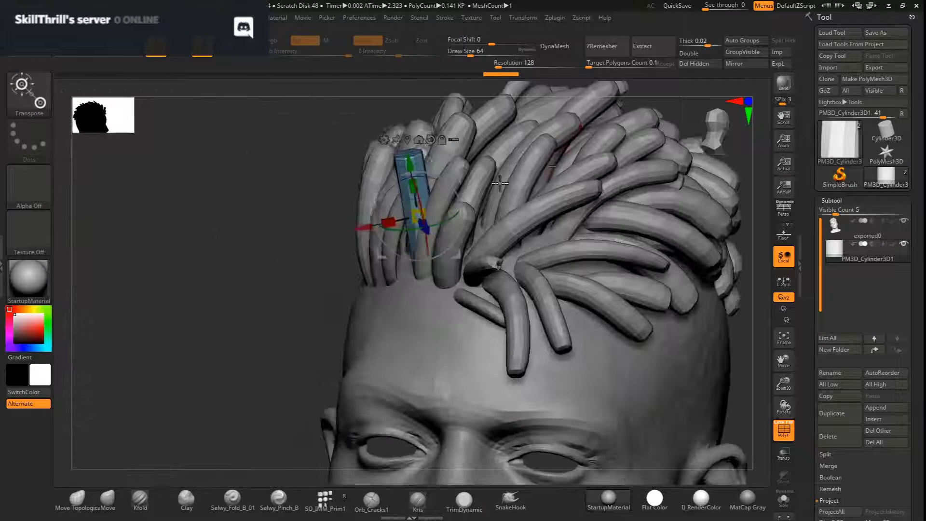
# Bend the cylinder strand toward the hairline using the Move brush at draw size 217
pyautogui.press('q')
pyautogui.press('s')
pyautogui.moveTo(506, 163); pyautogui.dragTo(525, 164)
pyautogui.keyDown('alt'); pyautogui.moveTo(501, 172); pyautogui.dragTo(395, 193, button='right'); pyautogui.keyUp('alt')
pyautogui.keyDown('ctrl'); pyautogui.moveTo(395, 193); pyautogui.dragTo(357, 205, button='right'); pyautogui.keyUp('ctrl')
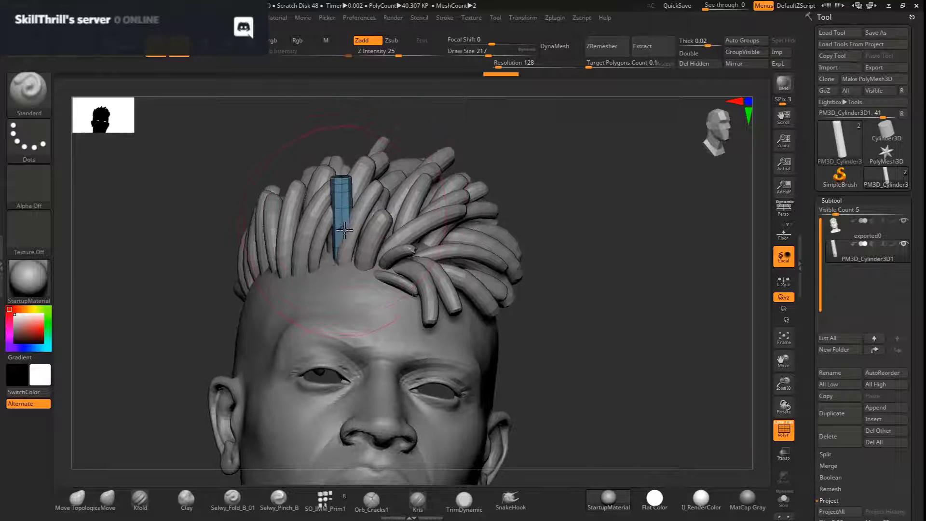
pyautogui.press('b')
pyautogui.press('m')
pyautogui.press('t')
pyautogui.press('b')
pyautogui.press('m')
pyautogui.press('v')
pyautogui.moveTo(339, 236); pyautogui.dragTo(324, 260)
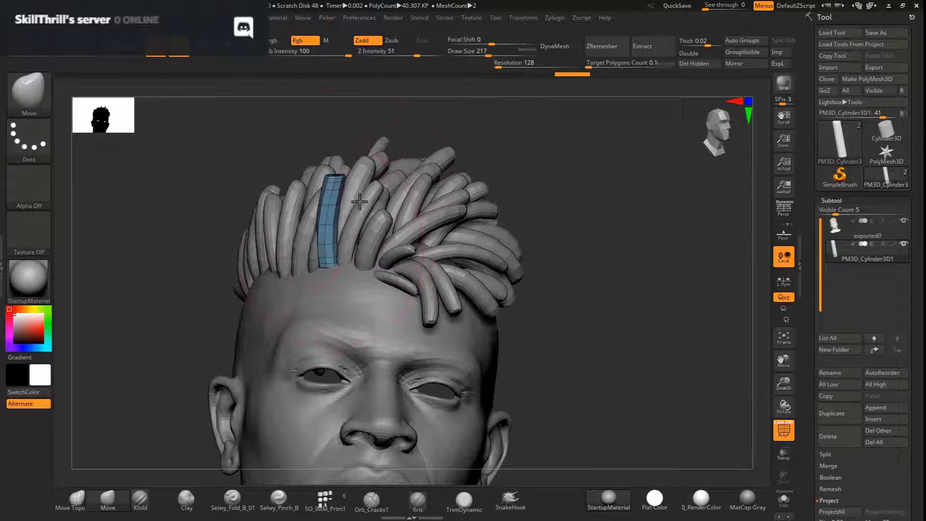
# Reshape the strand from the side with the Move brush at draw sizes 104, 132 and 71 to follow the neighbouring dreadlocks
pyautogui.moveTo(371, 192); pyautogui.dragTo(434, 178, button='right')
pyautogui.moveTo(341, 257); pyautogui.dragTo(367, 243, button='right')
pyautogui.press('s')
pyautogui.moveTo(372, 219)
pyautogui.mouseDown()
pyautogui.moveTo(361, 218)
pyautogui.moveTo(371, 187)
pyautogui.mouseUp()
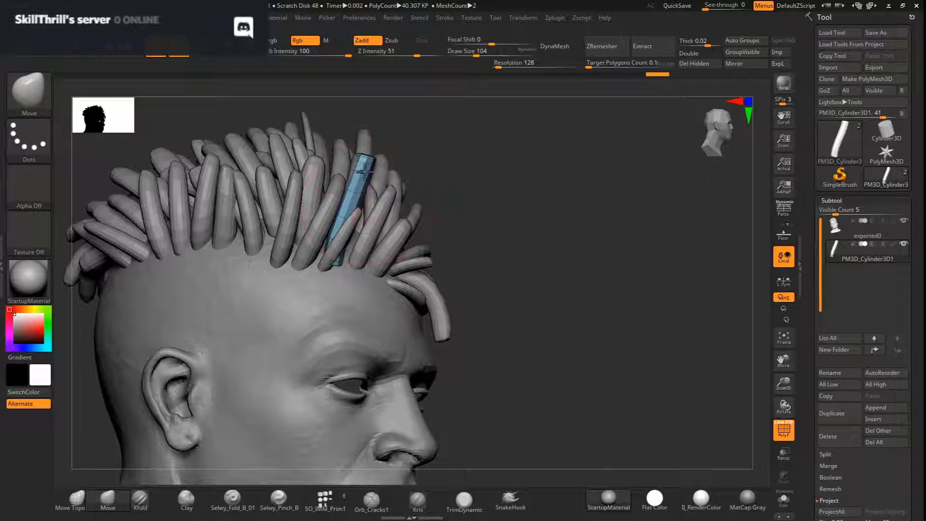
pyautogui.press(']')
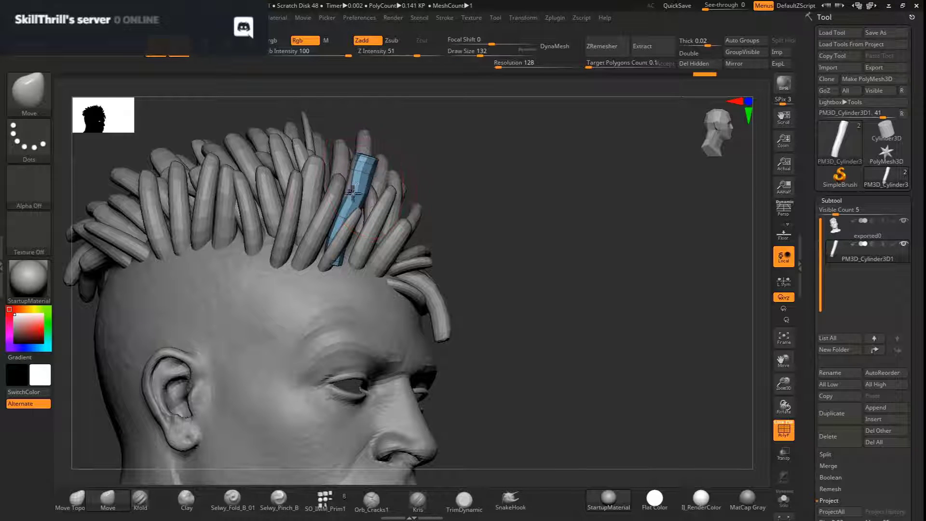
pyautogui.moveTo(353, 192); pyautogui.dragTo(359, 189)
pyautogui.press('s')
pyautogui.moveTo(358, 189)
pyautogui.mouseDown()
pyautogui.moveTo(336, 189)
pyautogui.moveTo(358, 196)
pyautogui.moveTo(351, 199)
pyautogui.mouseUp()
pyautogui.press('s')
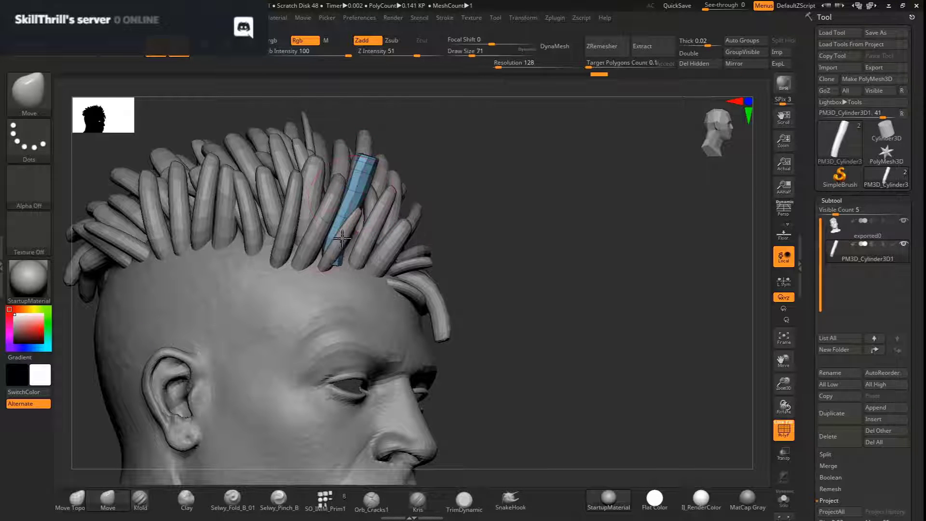
# Duplicate the bent strand and position the copy beside the original among the front dreadlocks
pyautogui.press('w')
pyautogui.moveTo(436, 212); pyautogui.dragTo(404, 202, button='right')
pyautogui.keyDown('ctrl'); pyautogui.moveTo(403, 196); pyautogui.dragTo(440, 209); pyautogui.keyUp('ctrl')
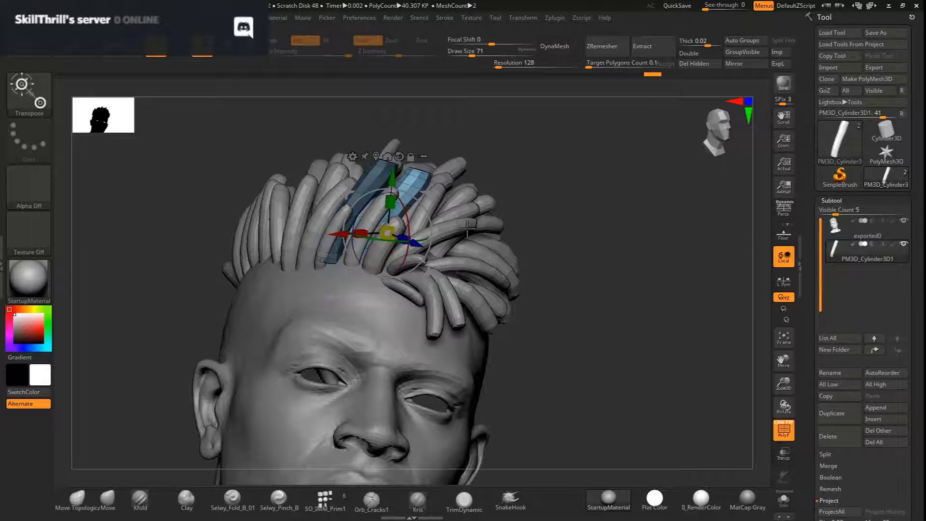
pyautogui.moveTo(460, 212); pyautogui.dragTo(448, 231, button='right')
pyautogui.moveTo(475, 195); pyautogui.dragTo(434, 172, button='right')
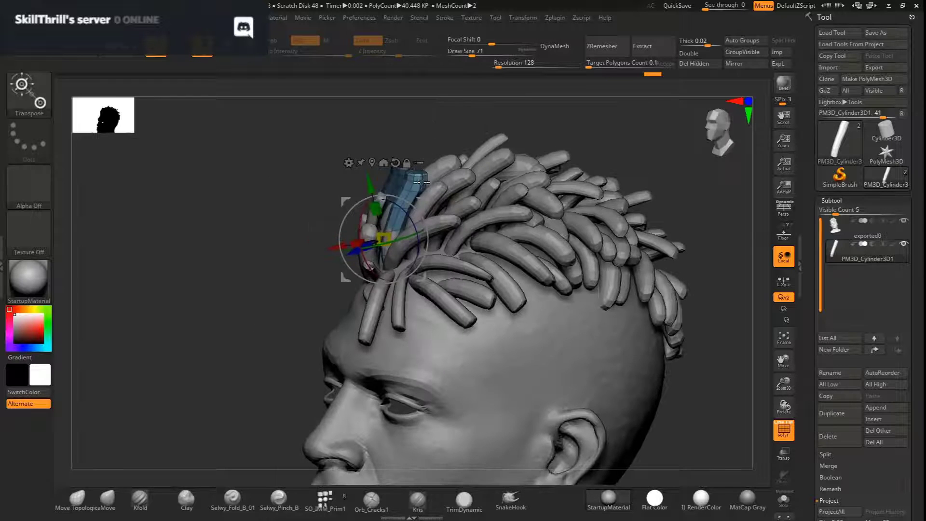
pyautogui.moveTo(415, 207); pyautogui.dragTo(422, 200)
pyautogui.press('q')
pyautogui.moveTo(437, 192)
pyautogui.mouseDown(button='right')
pyautogui.moveTo(491, 202)
pyautogui.moveTo(548, 231)
pyautogui.mouseUp(button='right')
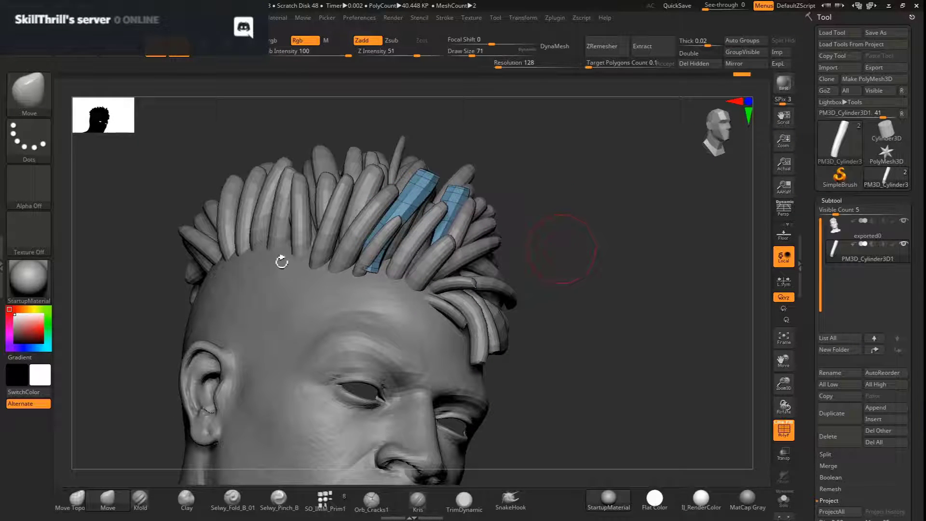
# Switch back to Maya, look around the isolated head, and clear the selection of head and dreadlocks
pyautogui.click(423, 207)
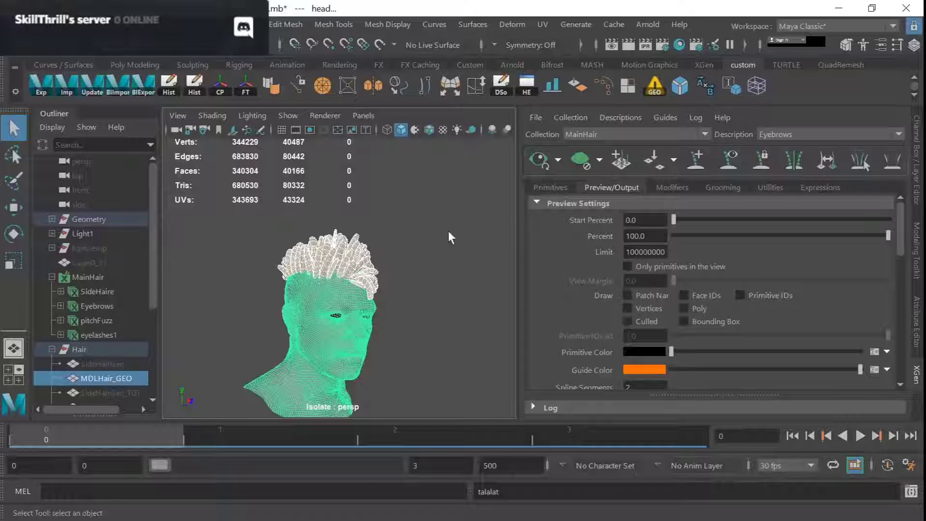
pyautogui.keyDown('alt'); pyautogui.moveTo(405, 212); pyautogui.dragTo(366, 207); pyautogui.keyUp('alt')
pyautogui.keyDown('alt'); pyautogui.moveTo(366, 207); pyautogui.dragTo(450, 254, button='right'); pyautogui.keyUp('alt')
pyautogui.keyDown('alt'); pyautogui.moveTo(450, 254); pyautogui.dragTo(295, 206); pyautogui.keyUp('alt')
pyautogui.keyDown('alt'); pyautogui.moveTo(409, 276); pyautogui.dragTo(378, 249, button='right'); pyautogui.keyUp('alt')
pyautogui.keyDown('alt'); pyautogui.moveTo(378, 249); pyautogui.dragTo(419, 227); pyautogui.keyUp('alt')
pyautogui.click(420, 226)
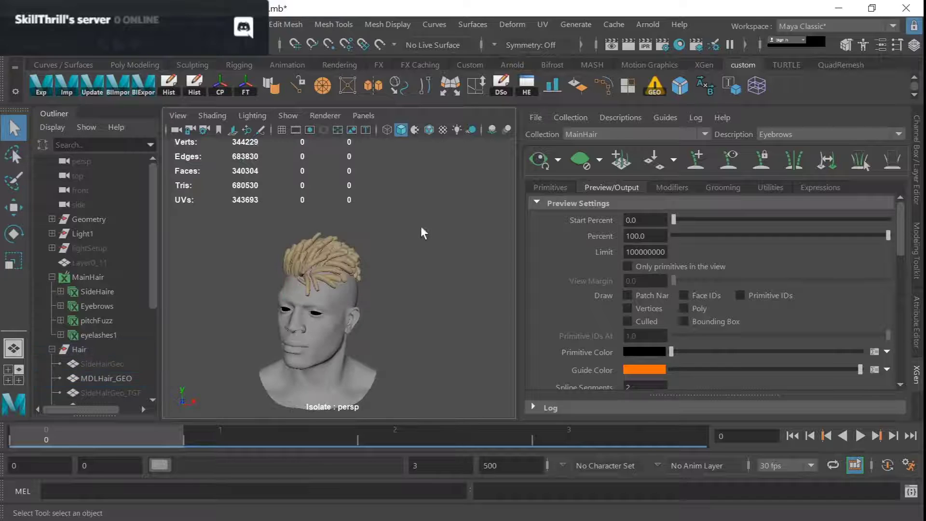
# Select the MDLHair_GEO dreadlocks mesh and examine its strands up close
pyautogui.click(360, 250)
pyautogui.keyDown('alt'); pyautogui.moveTo(366, 250); pyautogui.dragTo(416, 250); pyautogui.keyUp('alt')
pyautogui.keyDown('alt'); pyautogui.moveTo(416, 251); pyautogui.dragTo(427, 273, button='right'); pyautogui.keyUp('alt')
pyautogui.keyDown('alt'); pyautogui.moveTo(430, 233); pyautogui.dragTo(439, 240); pyautogui.keyUp('alt')
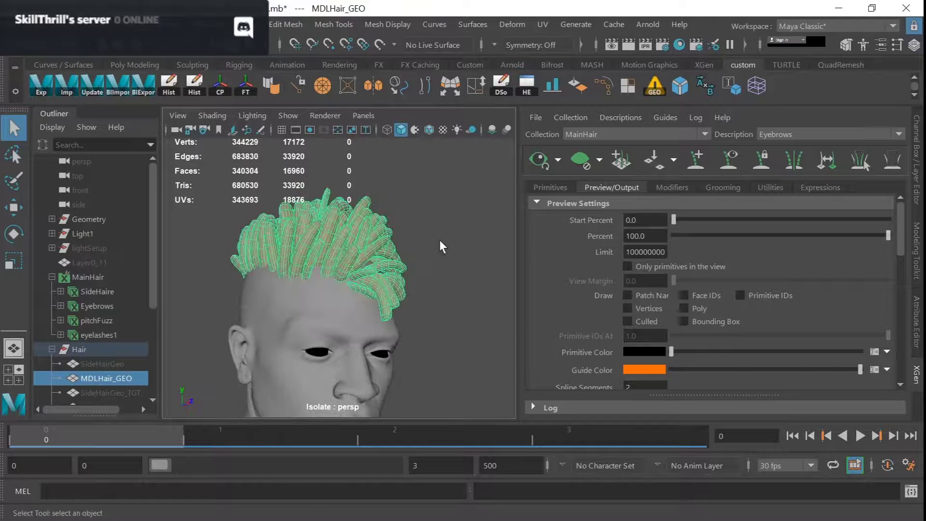
pyautogui.click(109, 290)
pyautogui.click(374, 217)
pyautogui.scroll(5, 479, 245)
pyautogui.scroll(-4, 479, 245)
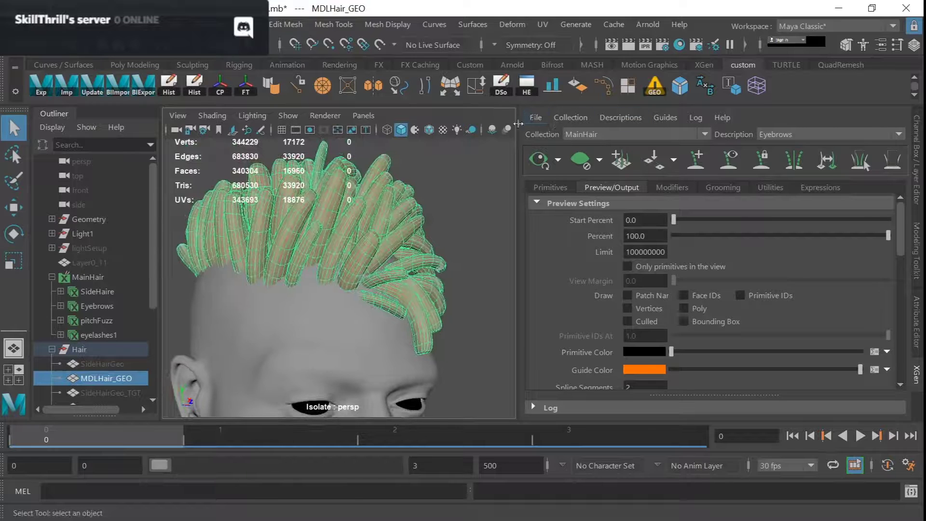
pyautogui.click(447, 245)
pyautogui.click(534, 118)
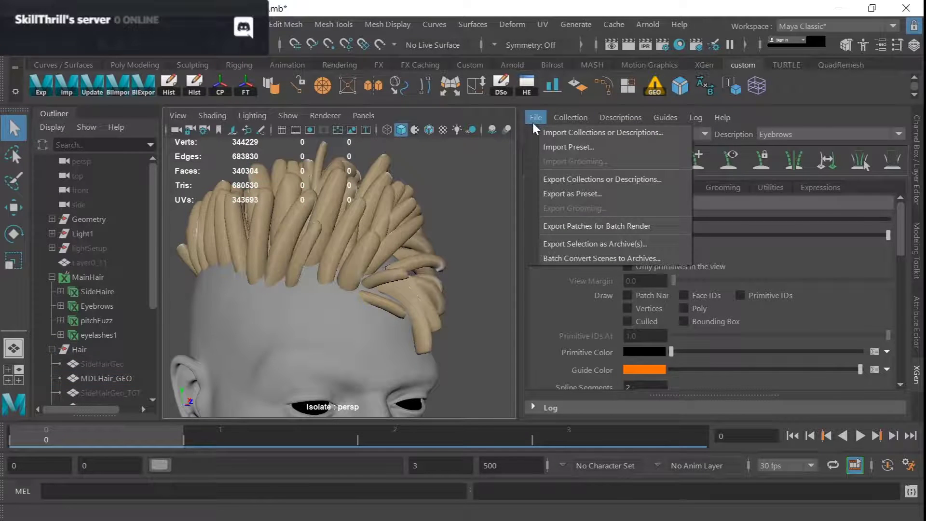
pyautogui.click(448, 187)
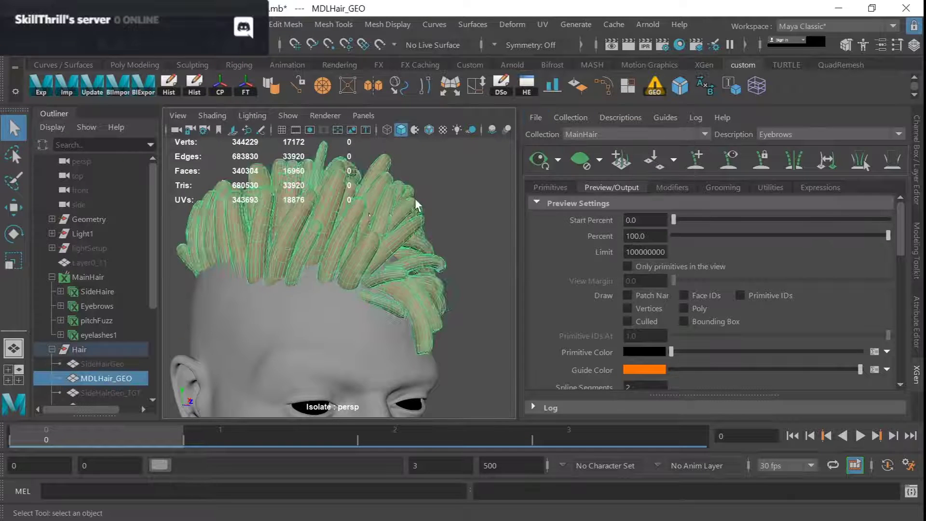
# Create an XGen spline description named rasta in the MainHair collection, generated randomly across the surface and controlled by placing and shaping guides
pyautogui.click(621, 161)
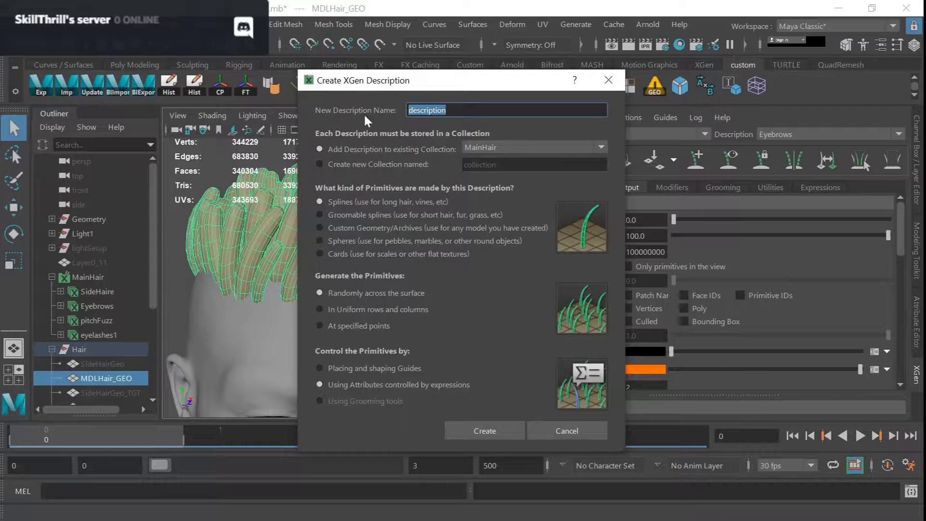
pyautogui.write('rasta')
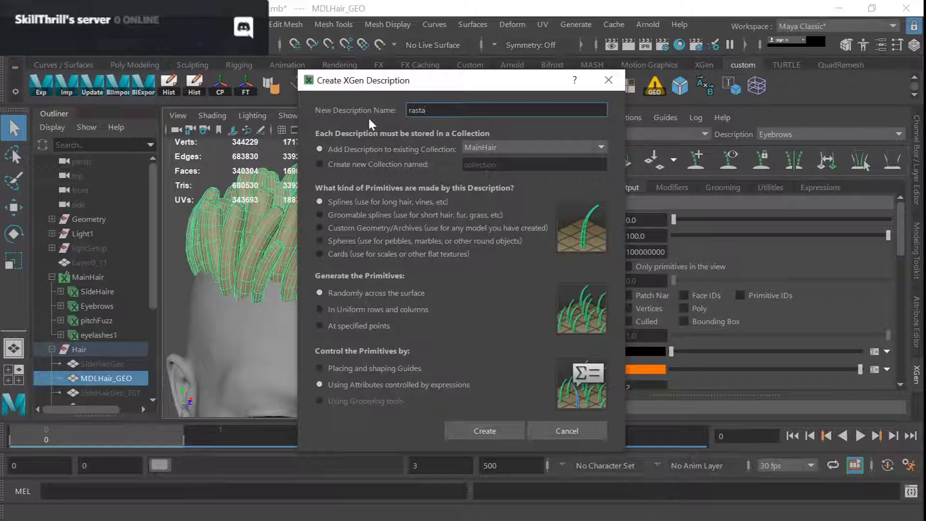
pyautogui.moveTo(425, 111); pyautogui.dragTo(372, 113)
pyautogui.click(471, 145)
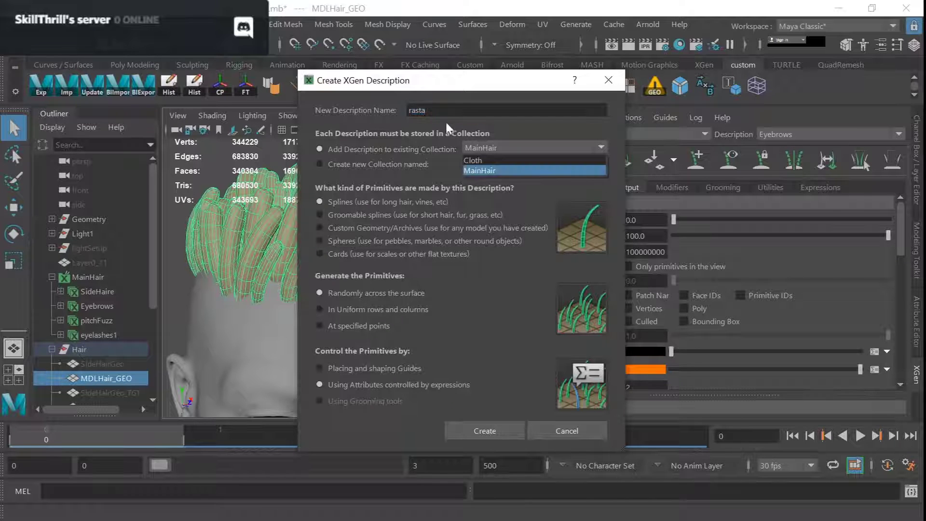
pyautogui.click(426, 110)
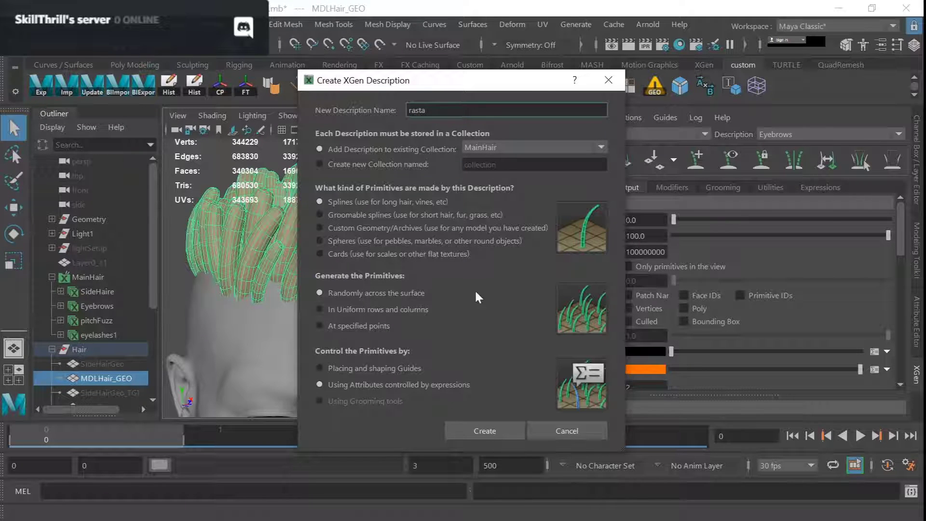
pyautogui.click(370, 371)
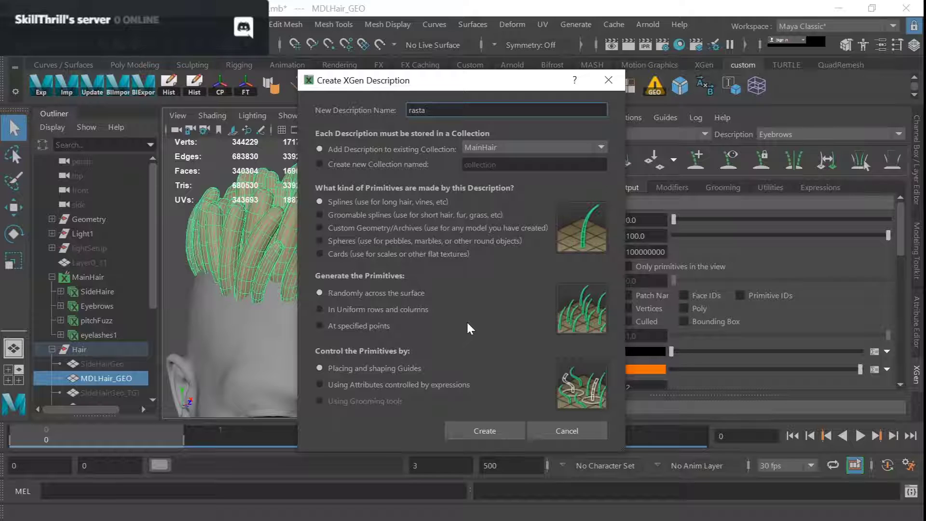
pyautogui.click(479, 432)
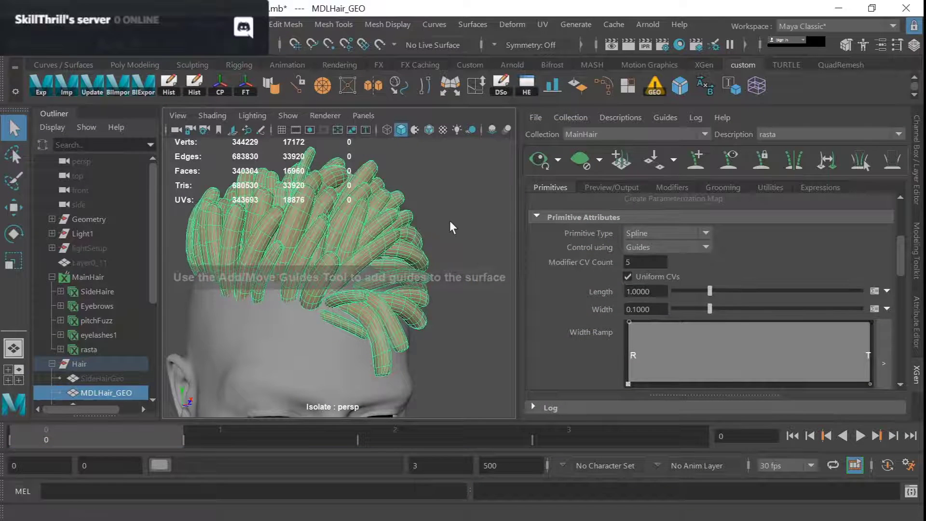
# Display the wireframe over the shaded head and clear the selection of the dreadlocks mesh
pyautogui.keyDown('alt'); pyautogui.moveTo(442, 209); pyautogui.dragTo(380, 225); pyautogui.keyUp('alt')
pyautogui.keyDown('alt'); pyautogui.moveTo(459, 207); pyautogui.dragTo(461, 214); pyautogui.keyUp('alt')
pyautogui.hotkey('alt', '5')
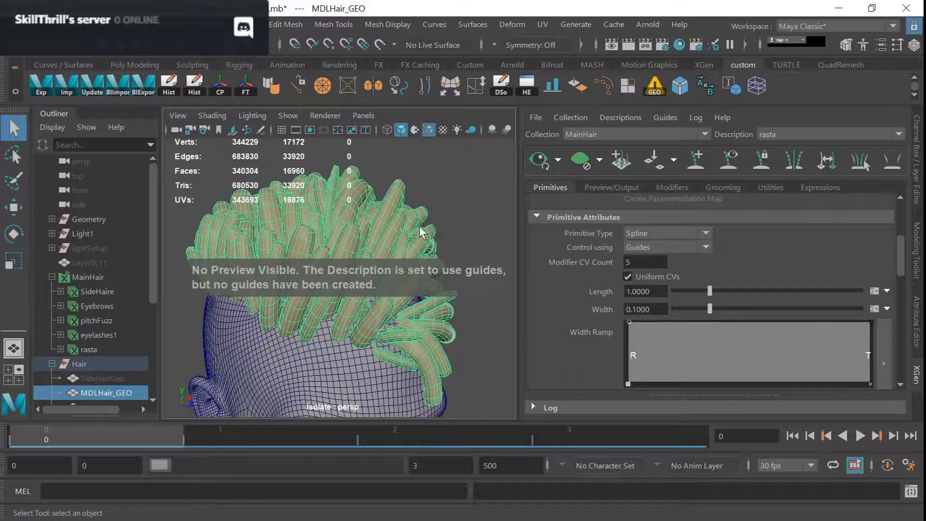
pyautogui.click(445, 212)
pyautogui.click(378, 230)
# Place rasta guides on the front dreadlocks and the strands hanging over the forehead with the Add/Move Guides tool
pyautogui.click(696, 159)
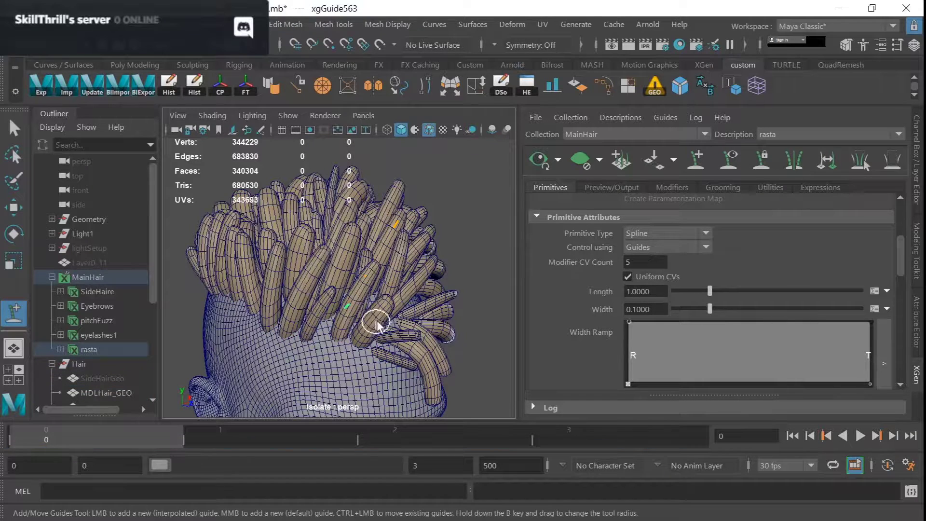
pyautogui.keyDown('alt'); pyautogui.moveTo(376, 319); pyautogui.dragTo(410, 303); pyautogui.keyUp('alt')
pyautogui.click(336, 270)
pyautogui.click(351, 287)
pyautogui.click(363, 313)
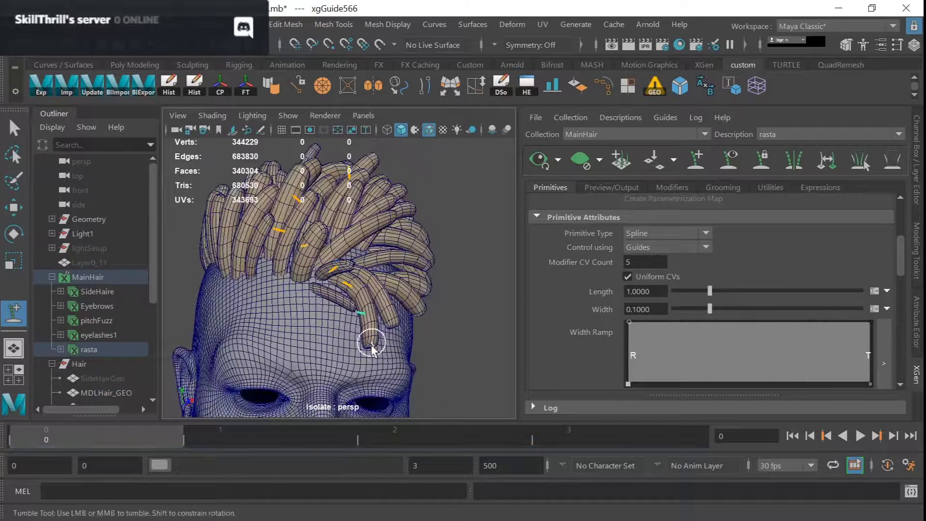
pyautogui.click(374, 347)
pyautogui.click(388, 312)
pyautogui.click(385, 288)
pyautogui.click(401, 292)
pyautogui.click(418, 311)
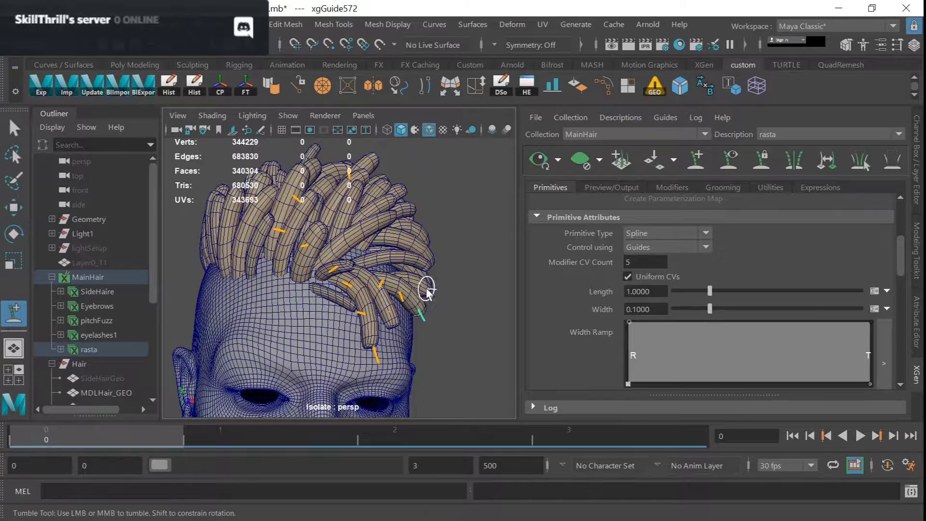
pyautogui.click(426, 289)
# Add guides along the lower dreadlocks above the temple on the character's left side
pyautogui.keyDown('alt'); pyautogui.moveTo(425, 290); pyautogui.dragTo(376, 293); pyautogui.keyUp('alt')
pyautogui.keyDown('alt'); pyautogui.moveTo(376, 293); pyautogui.dragTo(418, 273, button='middle'); pyautogui.keyUp('alt')
pyautogui.keyDown('alt'); pyautogui.moveTo(338, 294); pyautogui.dragTo(382, 305, button='right'); pyautogui.keyUp('alt')
pyautogui.click(352, 227)
pyautogui.click(431, 247)
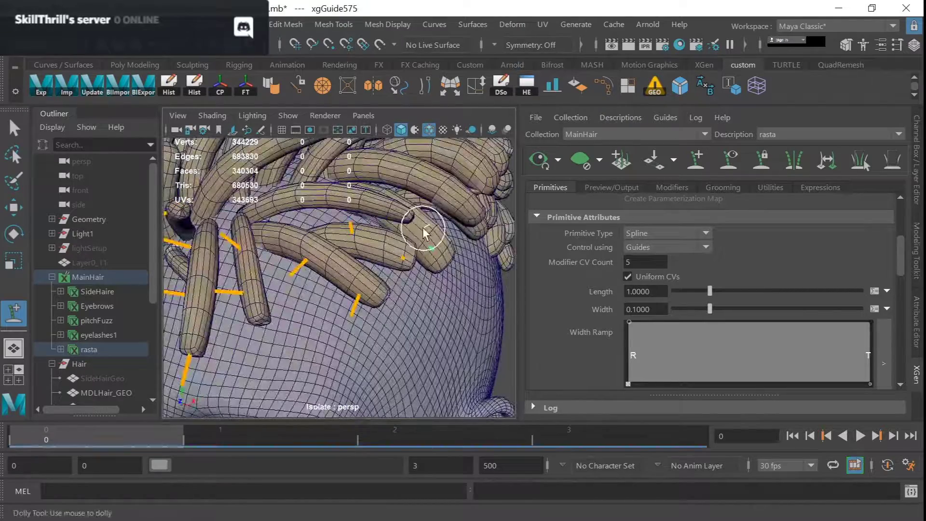
pyautogui.click(427, 225)
pyautogui.click(365, 204)
pyautogui.click(307, 193)
# Add guides to the upper dreadlocks on the character's left side, above the lower temple strands
pyautogui.keyDown('alt'); pyautogui.moveTo(311, 195); pyautogui.dragTo(351, 280, button='middle'); pyautogui.keyUp('alt')
pyautogui.keyDown('alt'); pyautogui.moveTo(403, 287); pyautogui.dragTo(348, 217, button='right'); pyautogui.keyUp('alt')
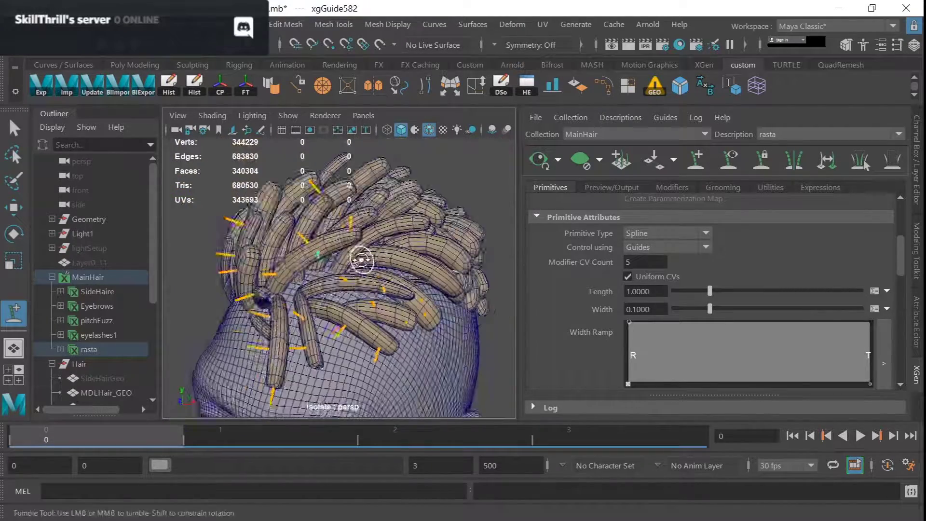
pyautogui.keyDown('alt'); pyautogui.moveTo(360, 258); pyautogui.dragTo(348, 252); pyautogui.keyUp('alt')
pyautogui.click(332, 252)
pyautogui.click(359, 244)
pyautogui.click(399, 217)
pyautogui.click(369, 211)
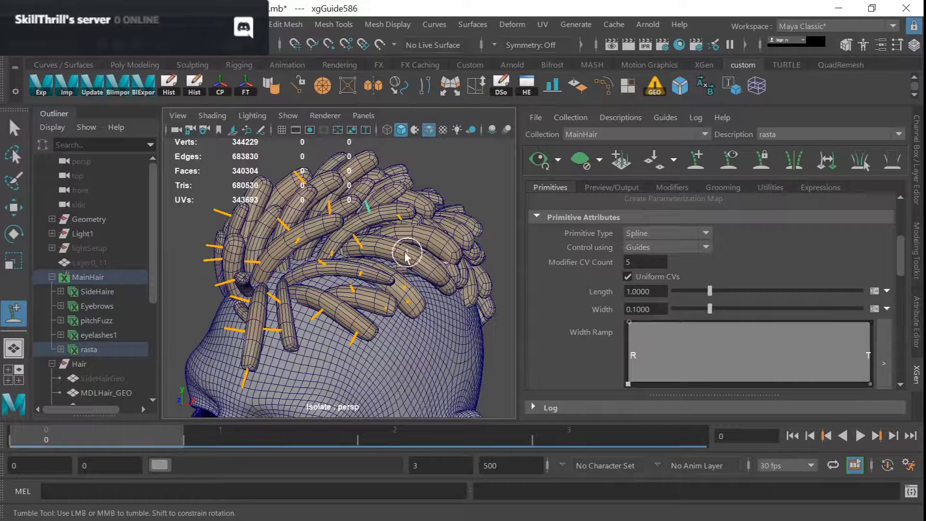
# Extend the guides along the long left-side dreadlocks toward the back of the head
pyautogui.click(387, 246)
pyautogui.click(406, 253)
pyautogui.click(431, 274)
pyautogui.click(457, 248)
pyautogui.click(435, 230)
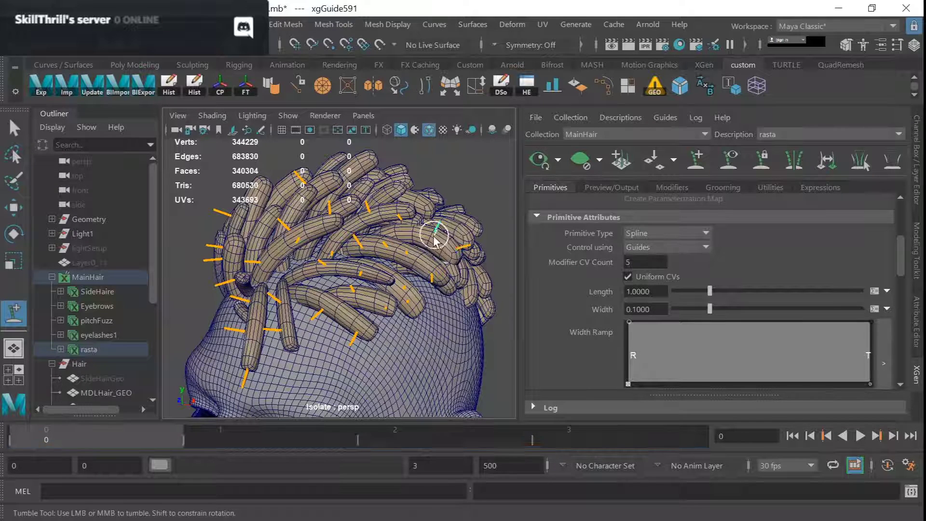
pyautogui.click(436, 245)
pyautogui.click(412, 233)
# Place guides on the dreadlocks at the top front of the head
pyautogui.keyDown('alt'); pyautogui.moveTo(347, 233); pyautogui.dragTo(399, 239); pyautogui.keyUp('alt')
pyautogui.click(328, 249)
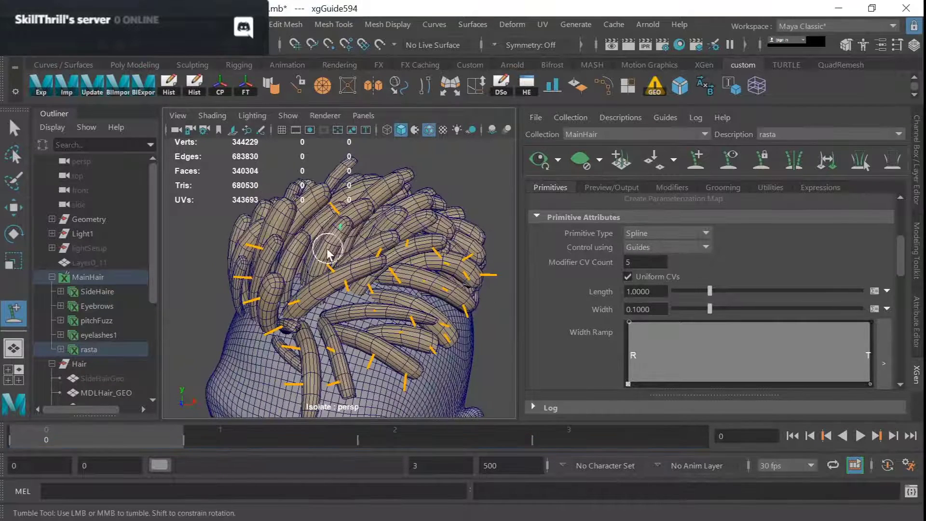
pyautogui.keyDown('alt'); pyautogui.moveTo(343, 252); pyautogui.dragTo(400, 266); pyautogui.keyUp('alt')
pyautogui.click(352, 248)
pyautogui.click(372, 227)
pyautogui.click(351, 234)
pyautogui.click(348, 257)
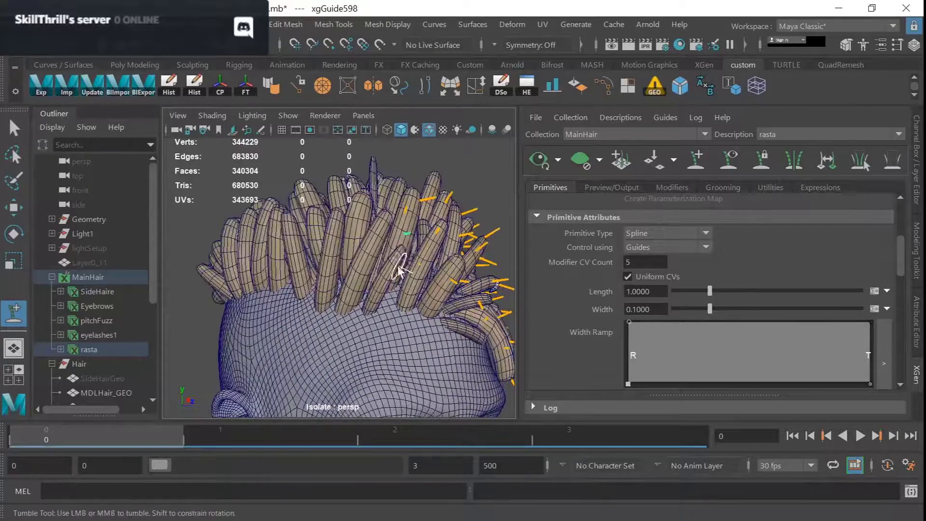
# Distribute guides from tip to root over the front dreadlocks on the character's right side
pyautogui.click(397, 249)
pyautogui.click(384, 276)
pyautogui.click(369, 301)
pyautogui.click(344, 301)
pyautogui.click(375, 273)
pyautogui.click(371, 245)
pyautogui.click(379, 220)
pyautogui.click(438, 251)
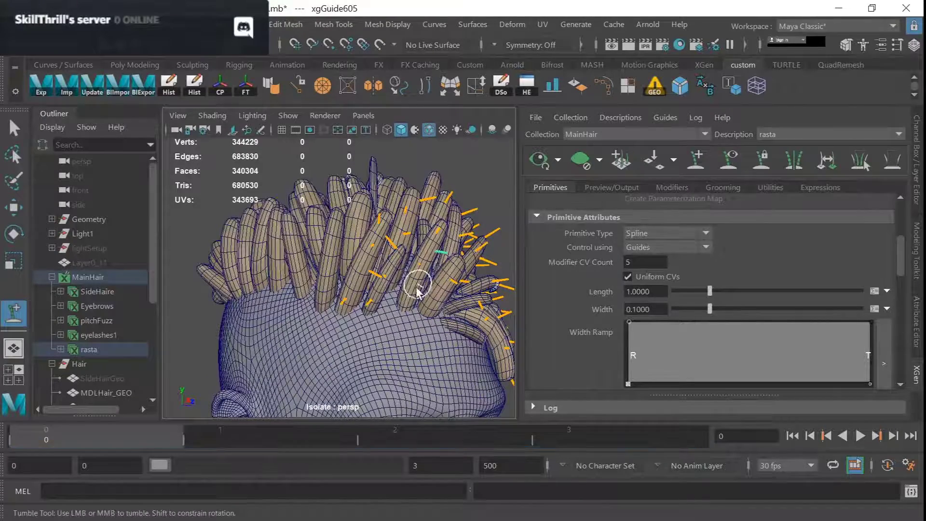
pyautogui.click(415, 296)
pyautogui.click(438, 302)
pyautogui.click(451, 264)
# Fill in more guides on the fringe dreadlocks over the forehead
pyautogui.keyDown('alt'); pyautogui.moveTo(450, 265); pyautogui.dragTo(406, 299); pyautogui.keyUp('alt')
pyautogui.click(439, 292)
pyautogui.click(469, 305)
pyautogui.click(451, 312)
pyautogui.click(419, 295)
pyautogui.click(406, 303)
# Add guides to the hanging fringe strands and their neighbours as seen from the character's left side
pyautogui.keyDown('alt'); pyautogui.moveTo(476, 315); pyautogui.dragTo(337, 239); pyautogui.keyUp('alt')
pyautogui.click(320, 256)
pyautogui.click(280, 257)
pyautogui.click(278, 281)
pyautogui.click(310, 260)
pyautogui.click(313, 282)
pyautogui.click(337, 223)
pyautogui.click(303, 202)
pyautogui.click(291, 206)
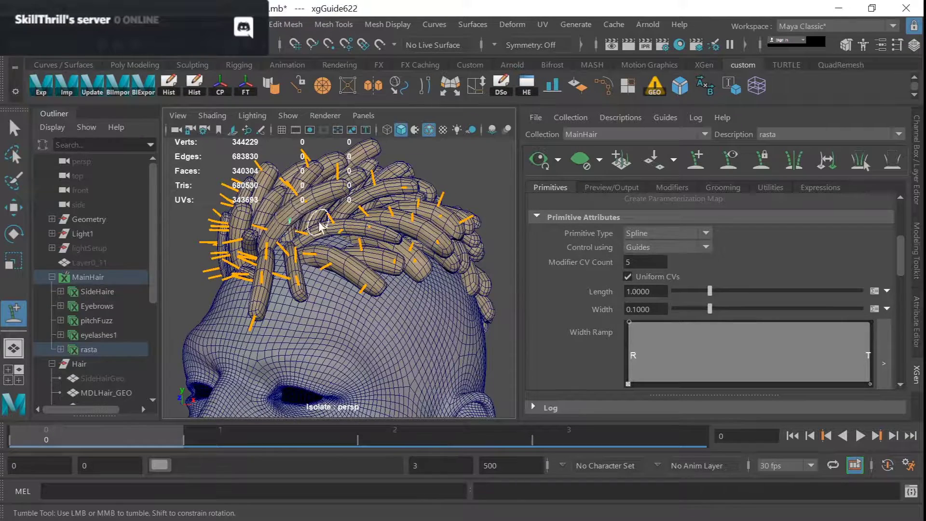
# Fill gaps between guides on the dreadlocks above the centre of the forehead
pyautogui.keyDown('alt'); pyautogui.moveTo(291, 206); pyautogui.dragTo(320, 256); pyautogui.keyUp('alt')
pyautogui.click(288, 253)
pyautogui.click(320, 257)
pyautogui.click(362, 256)
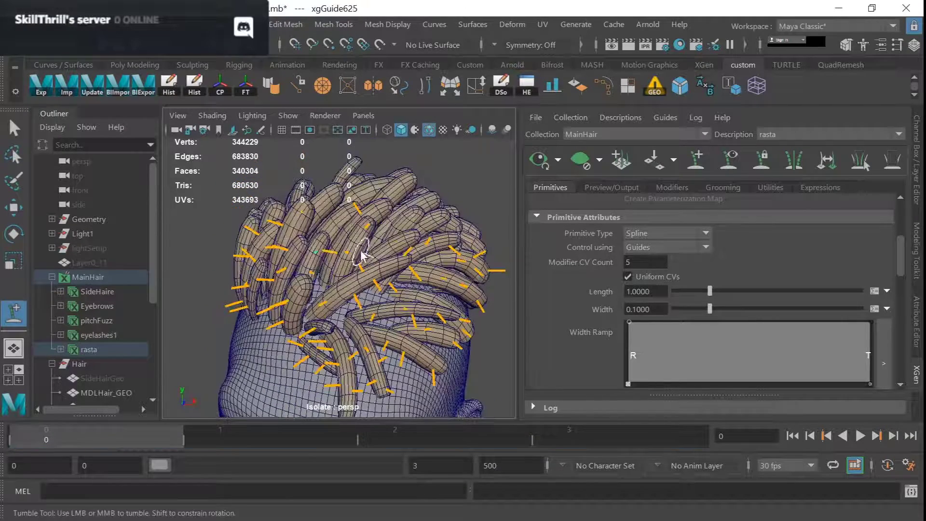
pyautogui.click(362, 233)
# Place guides from root to tip on the next dreadlocks farther back on the character's right side
pyautogui.moveTo(363, 232)
pyautogui.keyDown('alt'); pyautogui.mouseDown()
pyautogui.moveTo(337, 230)
pyautogui.moveTo(326, 252)
pyautogui.moveTo(368, 244)
pyautogui.mouseUp(); pyautogui.keyUp('alt')
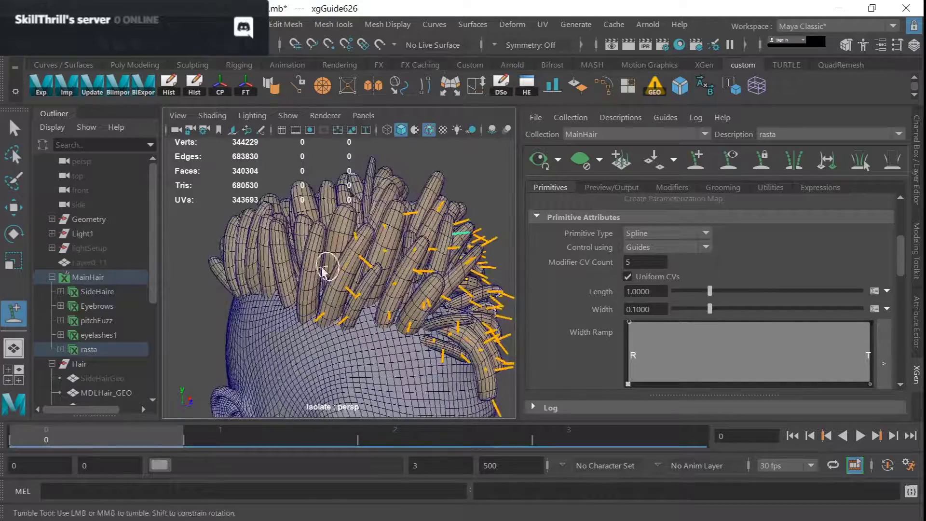
pyautogui.click(301, 264)
pyautogui.click(303, 284)
pyautogui.click(307, 302)
pyautogui.click(311, 289)
pyautogui.click(318, 268)
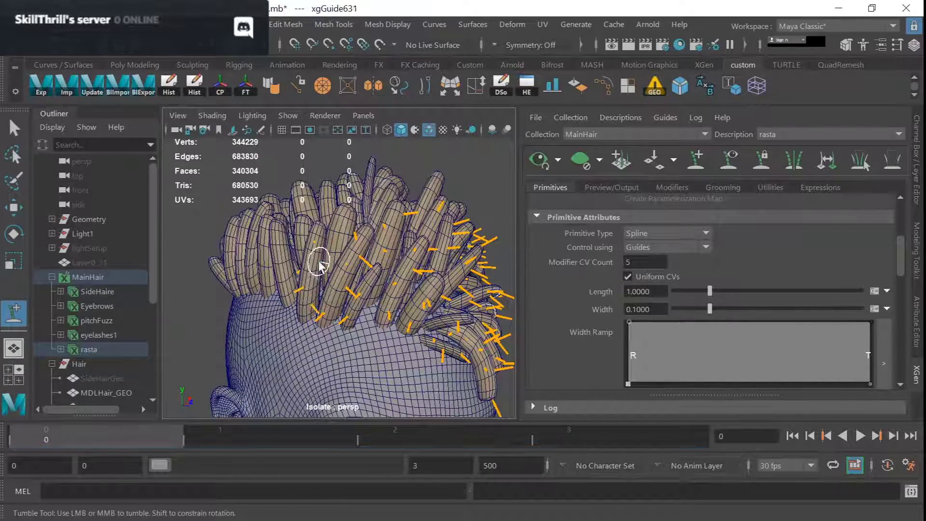
pyautogui.click(319, 246)
# Leave the guide placement tool for the Select tool and frame the last placed guide
pyautogui.keyDown('alt'); pyautogui.moveTo(397, 292); pyautogui.dragTo(371, 285); pyautogui.keyUp('alt')
pyautogui.keyDown('alt'); pyautogui.moveTo(370, 284); pyautogui.dragTo(420, 301, button='right'); pyautogui.keyUp('alt')
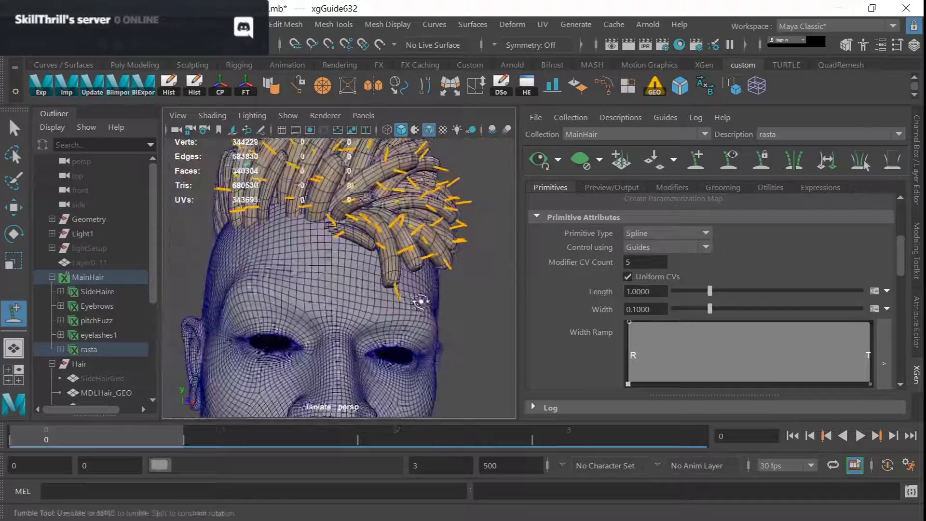
pyautogui.keyDown('alt'); pyautogui.moveTo(419, 302); pyautogui.dragTo(425, 305); pyautogui.keyUp('alt')
pyautogui.press('w')
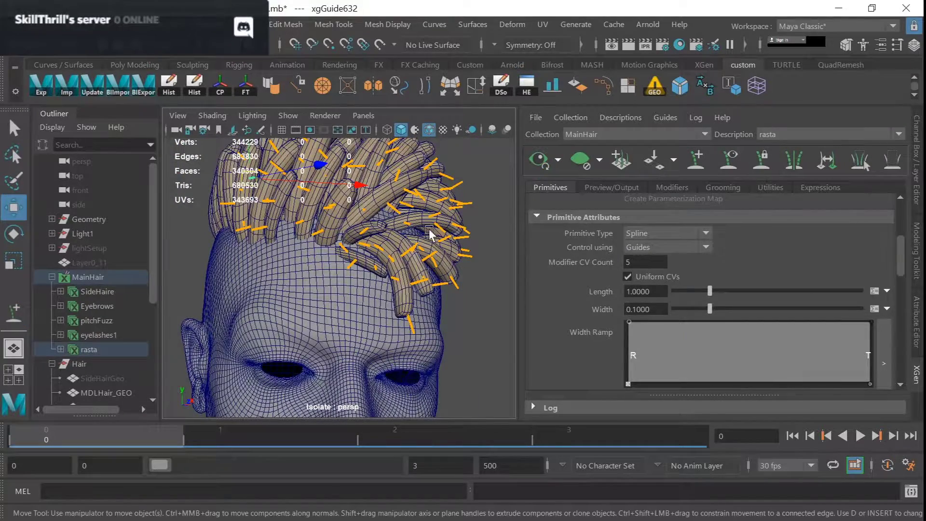
pyautogui.press('q')
pyautogui.press('f')
pyautogui.keyDown('alt'); pyautogui.moveTo(362, 256); pyautogui.dragTo(462, 217); pyautogui.keyUp('alt')
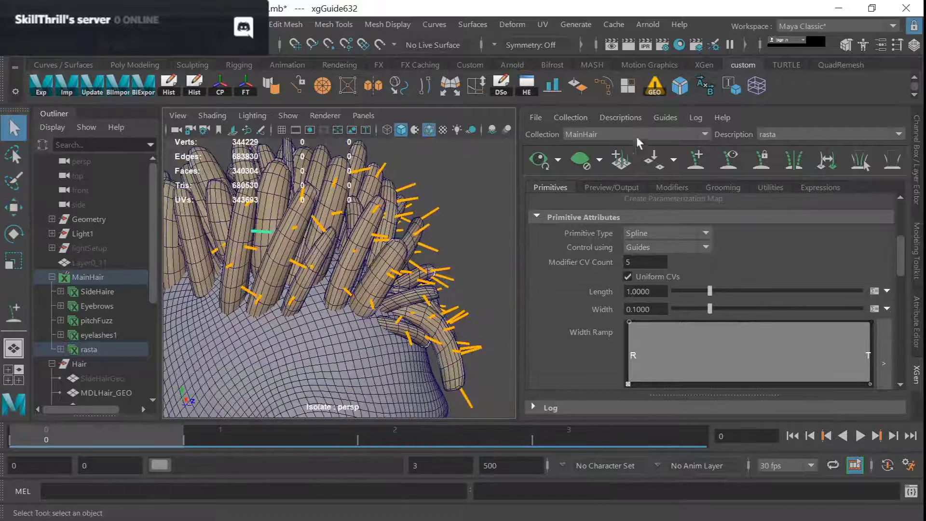
# Turn off previewing only primitives in the view for rasta, update the preview, and clear the guide selection
pyautogui.click(619, 186)
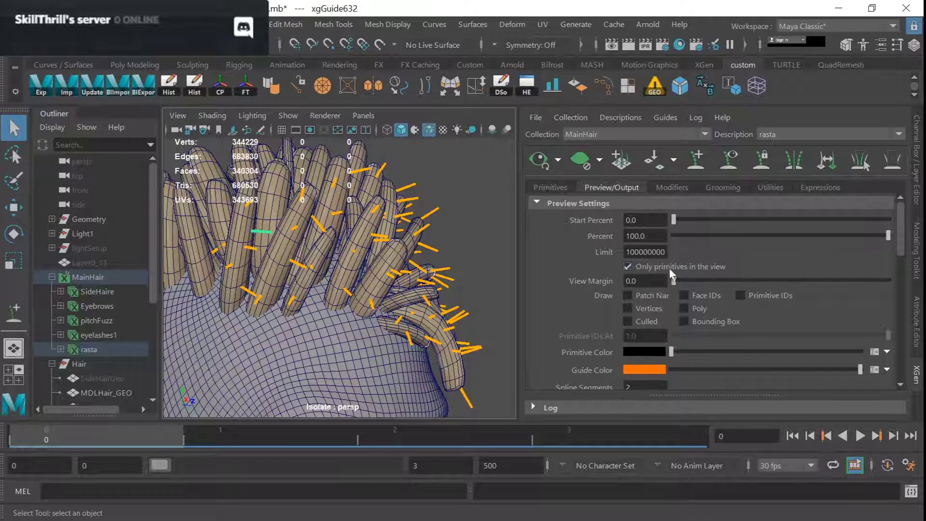
pyautogui.click(647, 268)
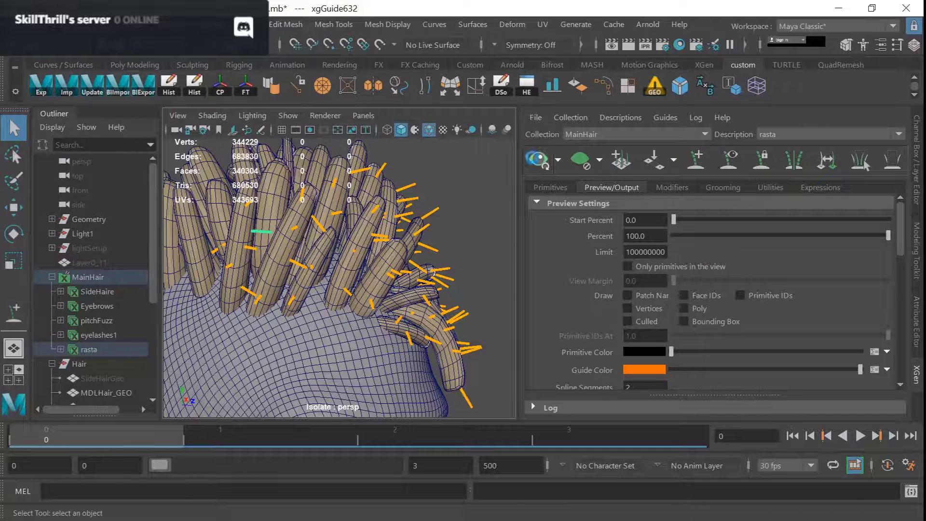
pyautogui.keyDown('alt'); pyautogui.moveTo(425, 238); pyautogui.dragTo(402, 234); pyautogui.keyUp('alt')
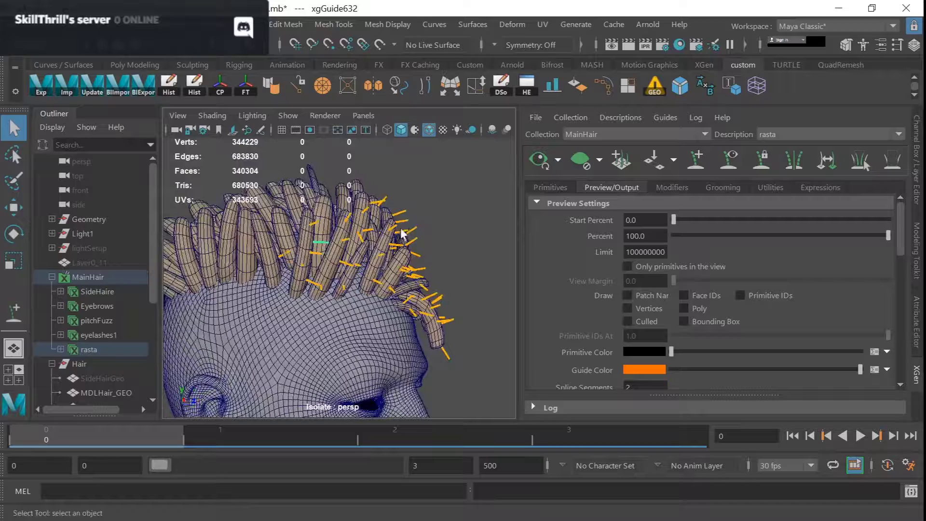
pyautogui.click(338, 243)
pyautogui.click(428, 221)
pyautogui.keyDown('alt'); pyautogui.moveTo(429, 222); pyautogui.dragTo(557, 192, button='right'); pyautogui.keyUp('alt')
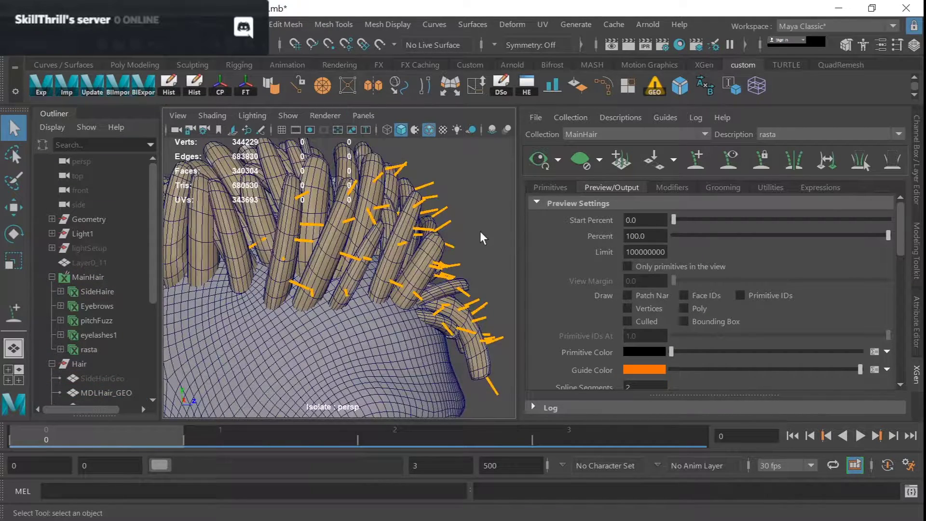
# Exit the isolated view to show the whole character with its hair previews, and select the rasta description
pyautogui.scroll(-4, 479, 231)
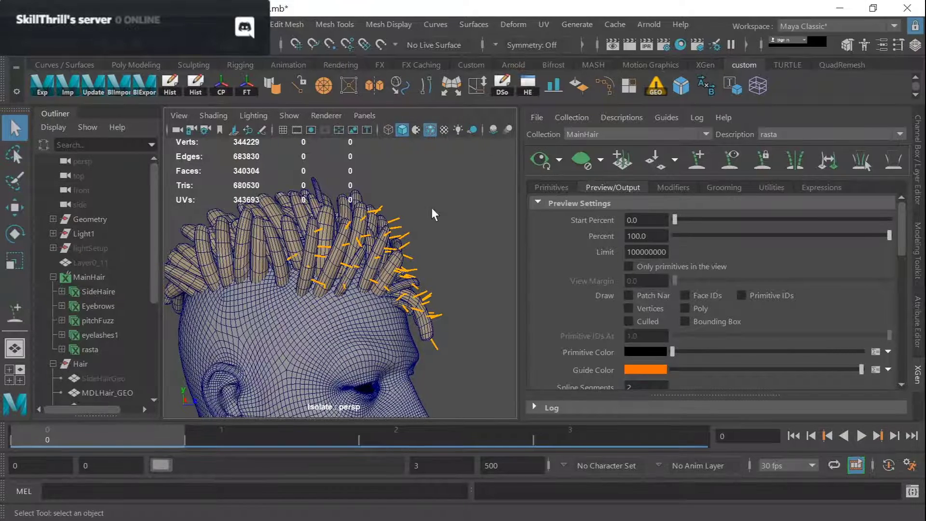
pyautogui.hotkey('ctrl', '1')
pyautogui.scroll(-5, 431, 209)
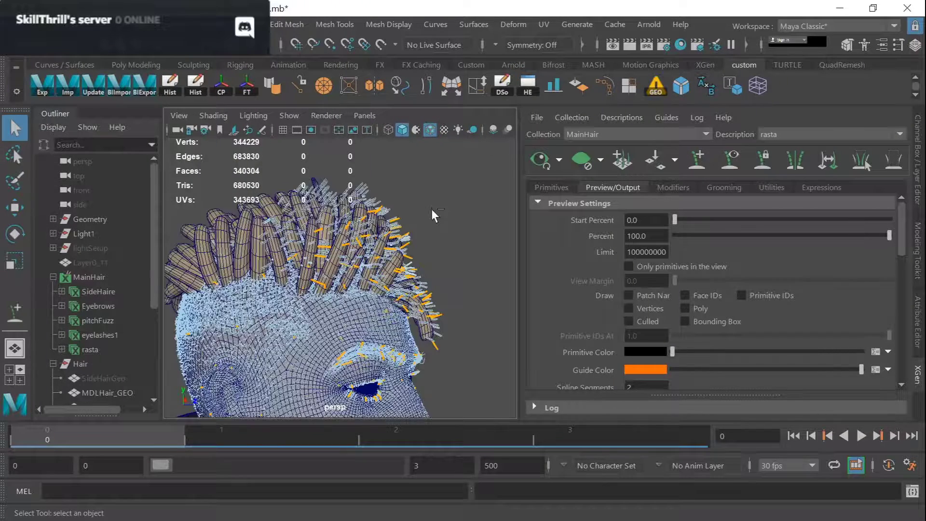
pyautogui.scroll(5, 434, 238)
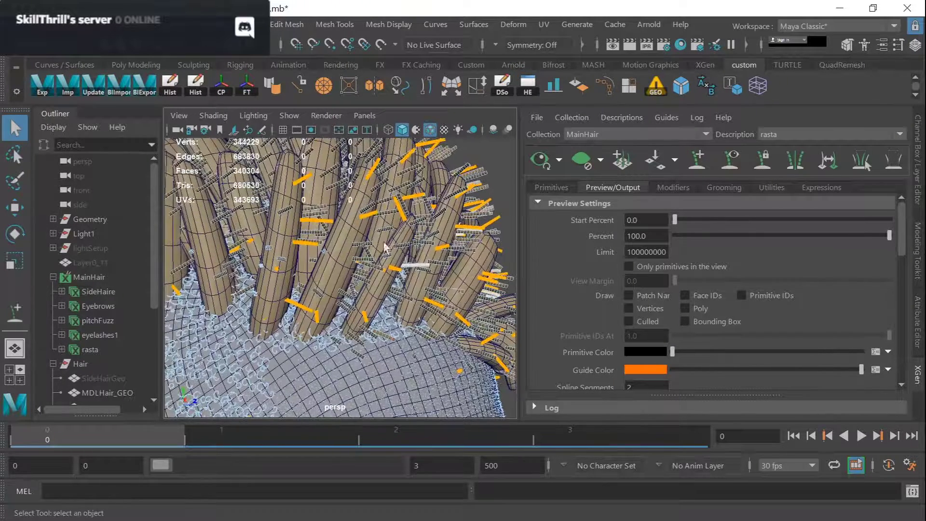
pyautogui.scroll(-6, 407, 266)
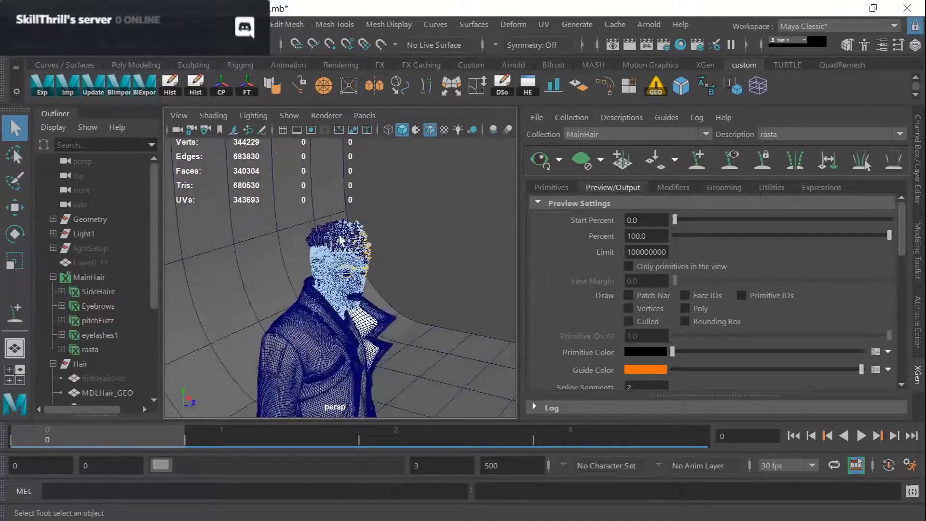
pyautogui.scroll(6, 341, 241)
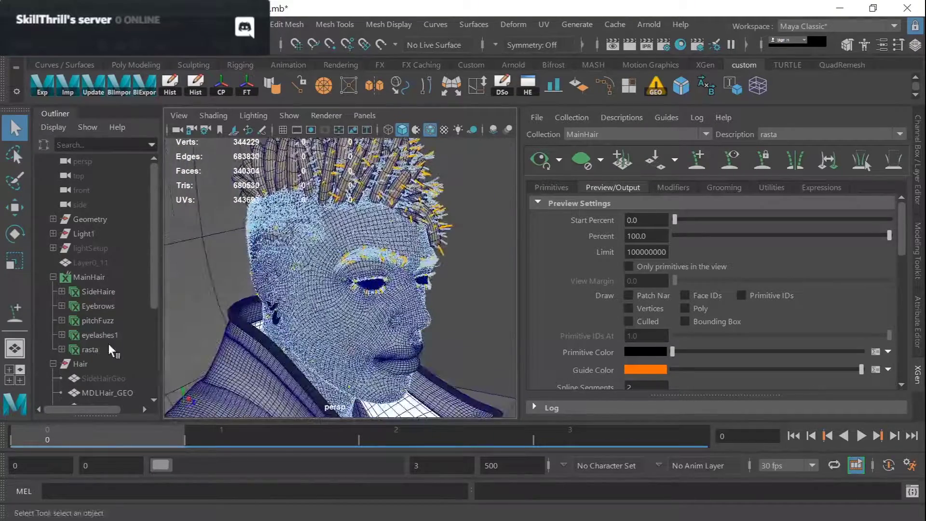
pyautogui.click(87, 348)
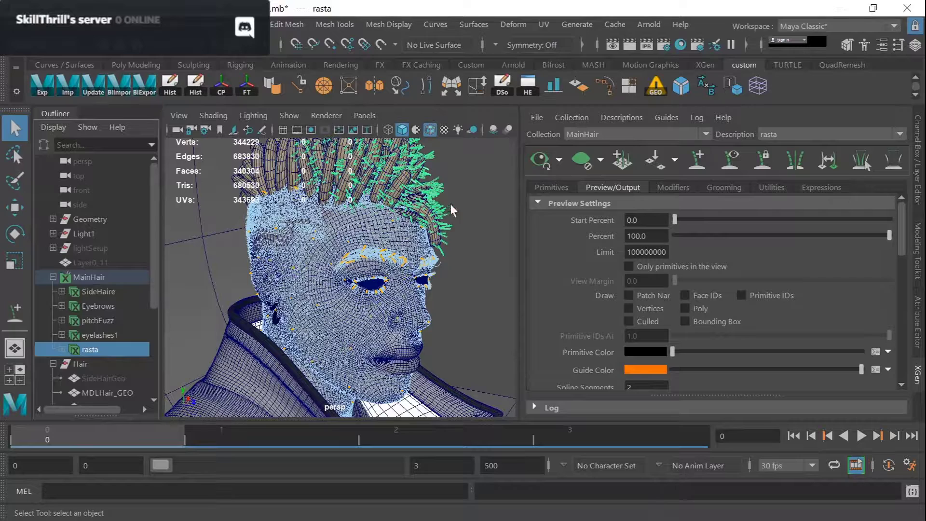
pyautogui.scroll(-3, 110, 277)
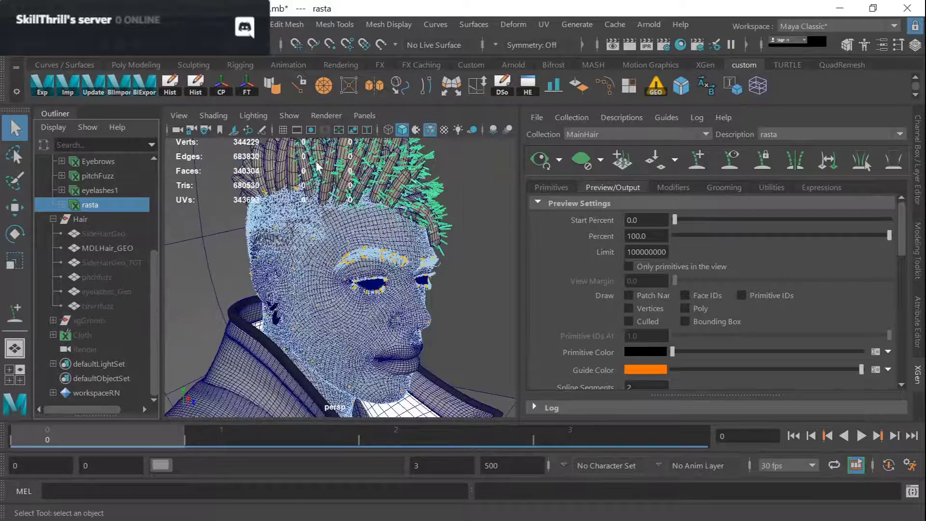
# Isolate the head mesh and dreadlocks together with the rasta description, and clear the selection
pyautogui.keyDown('shift'); pyautogui.click(318, 210); pyautogui.keyUp('shift')
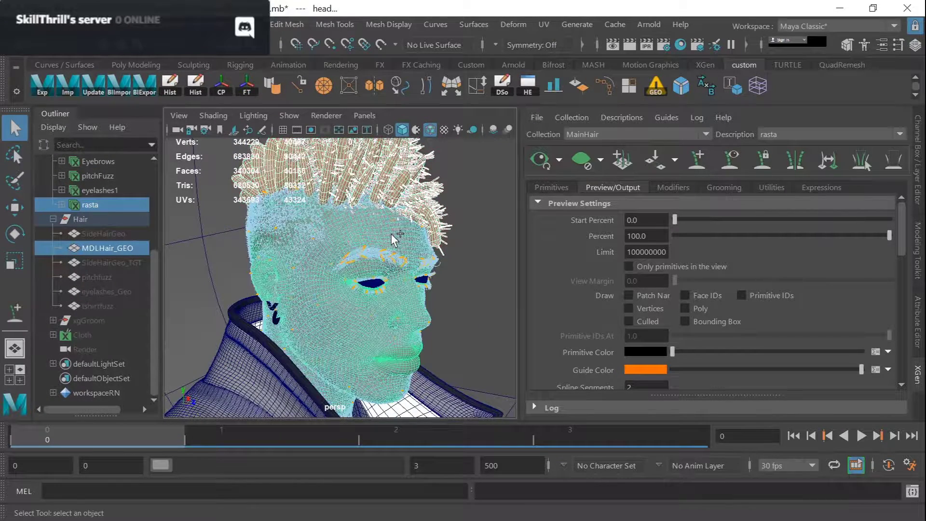
pyautogui.hotkey('ctrl', '1')
pyautogui.click(475, 215)
pyautogui.keyDown('alt'); pyautogui.moveTo(475, 215); pyautogui.dragTo(487, 304, button='middle'); pyautogui.keyUp('alt')
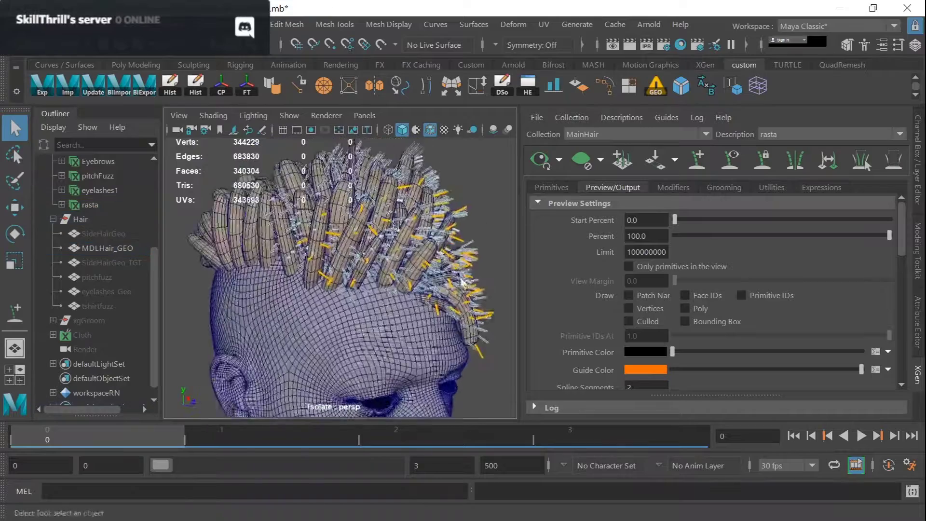
pyautogui.keyDown('alt'); pyautogui.moveTo(434, 251); pyautogui.dragTo(337, 289); pyautogui.keyUp('alt')
pyautogui.keyDown('alt'); pyautogui.moveTo(338, 270); pyautogui.dragTo(376, 270, button='right'); pyautogui.keyUp('alt')
pyautogui.moveTo(367, 270)
pyautogui.keyDown('alt'); pyautogui.mouseDown()
pyautogui.moveTo(331, 241)
pyautogui.moveTo(444, 255)
pyautogui.mouseUp(); pyautogui.keyUp('alt')
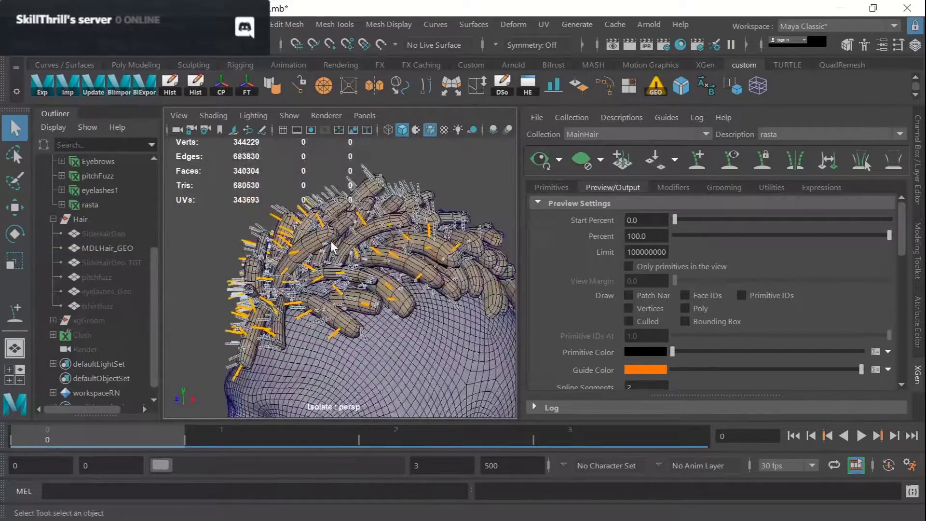
# Turn off the wireframe overlay on the shaded head and dreadlocks
pyautogui.hotkey('alt', '5')
pyautogui.keyDown('alt'); pyautogui.moveTo(402, 287); pyautogui.dragTo(406, 243); pyautogui.keyUp('alt')
pyautogui.scroll(10, 407, 249)
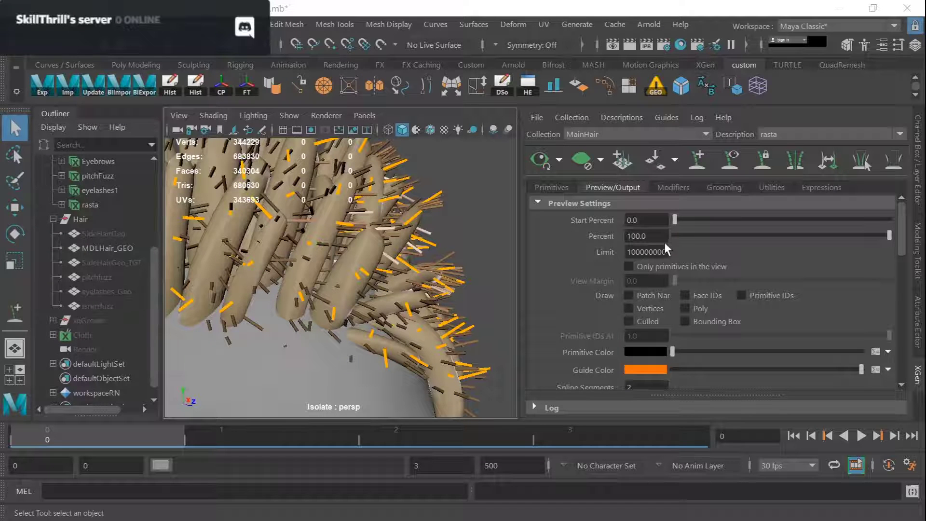
pyautogui.keyDown('alt'); pyautogui.moveTo(448, 237); pyautogui.dragTo(416, 238); pyautogui.keyUp('alt')
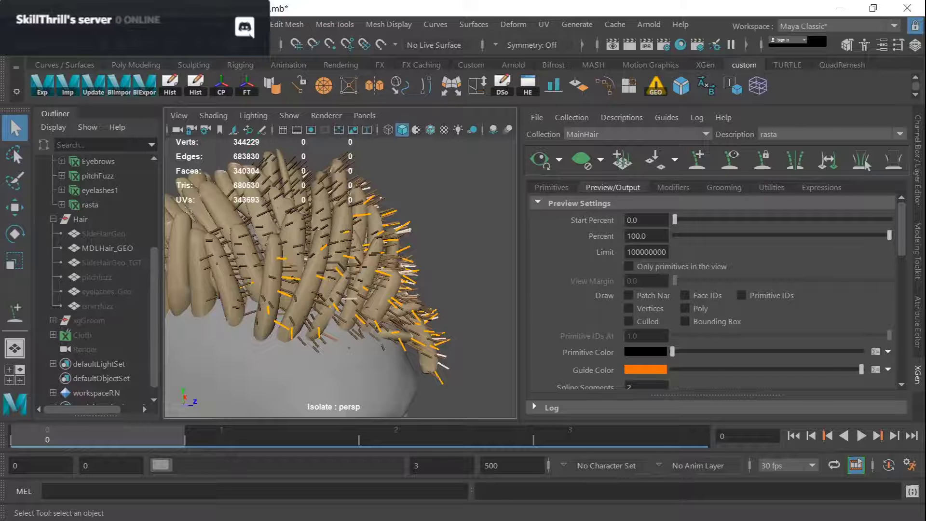
# Set the rasta description's density to 5 in the generator attributes
pyautogui.doubleClick(637, 236)
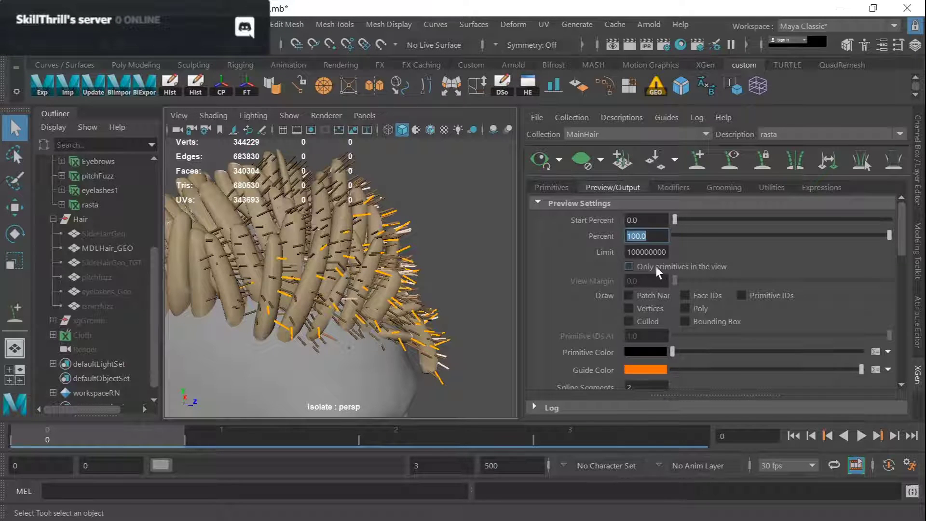
pyautogui.moveTo(646, 236); pyautogui.dragTo(641, 235)
pyautogui.click(559, 186)
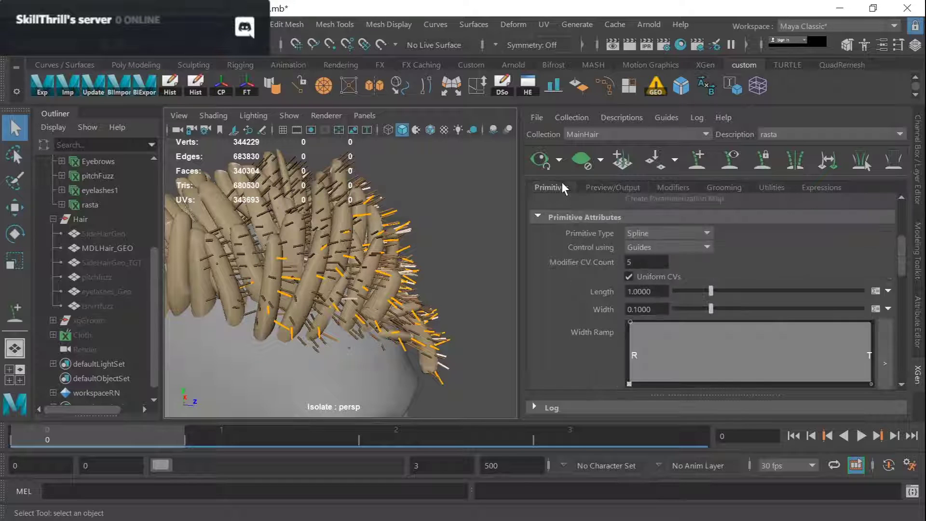
pyautogui.keyDown('alt'); pyautogui.moveTo(424, 248); pyautogui.dragTo(403, 235); pyautogui.keyUp('alt')
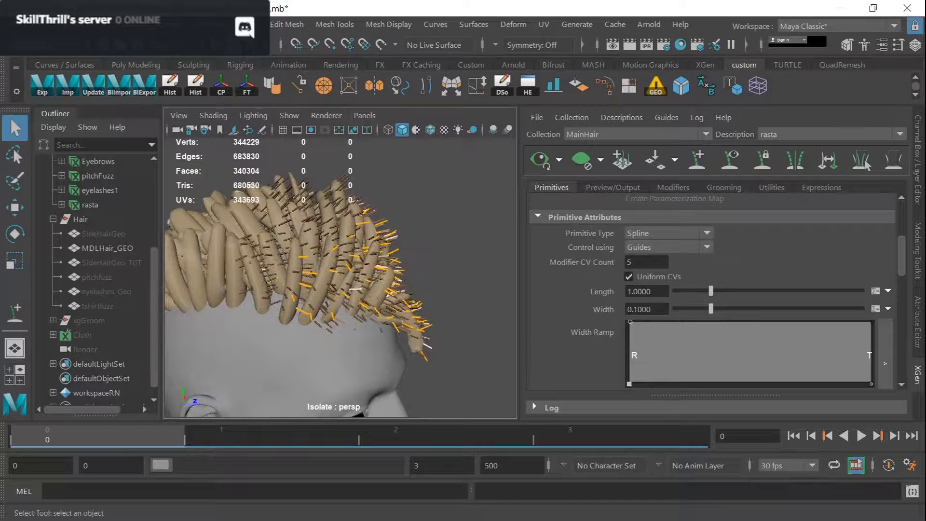
pyautogui.scroll(-10, 690, 273)
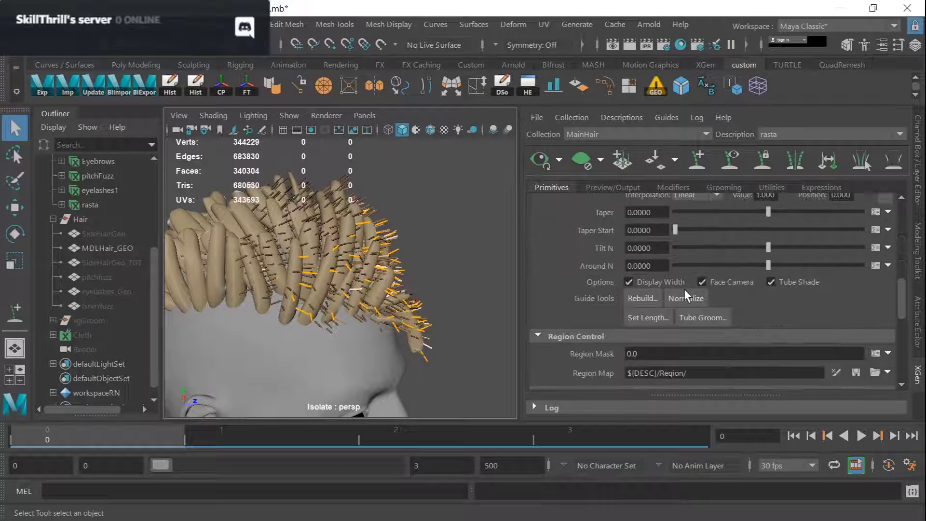
pyautogui.scroll(10, 678, 290)
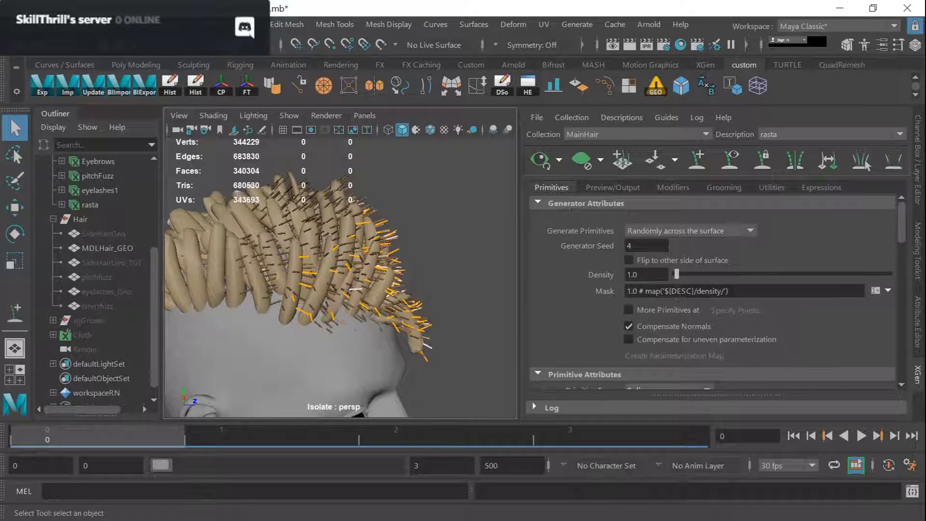
pyautogui.moveTo(657, 274); pyautogui.dragTo(590, 278)
pyautogui.write('5')
pyautogui.press('Return')
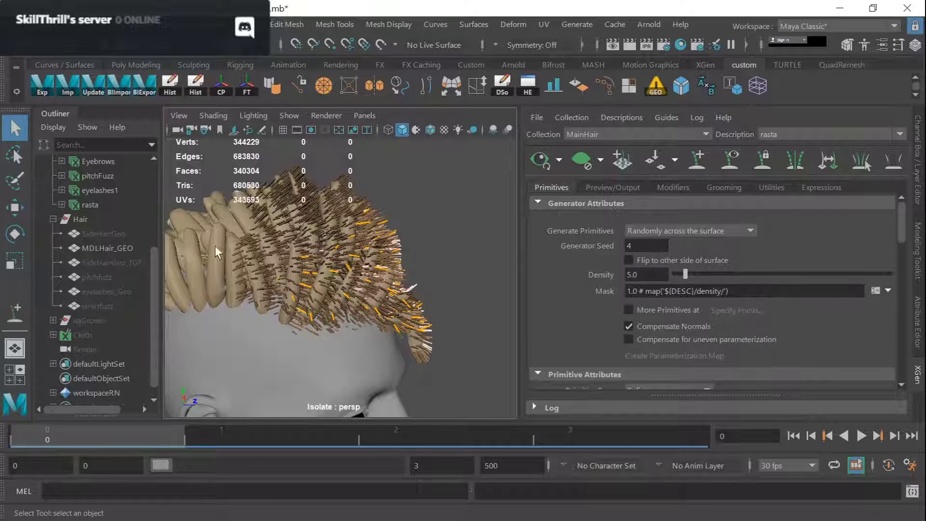
pyautogui.keyDown('alt'); pyautogui.moveTo(377, 248); pyautogui.dragTo(291, 249, button='right'); pyautogui.keyUp('alt')
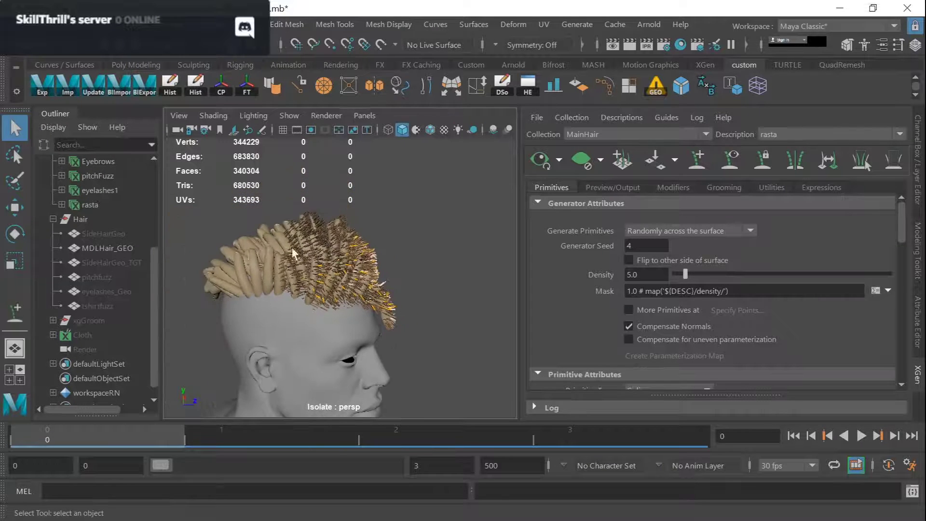
pyautogui.keyDown('alt'); pyautogui.moveTo(293, 252); pyautogui.dragTo(320, 282); pyautogui.keyUp('alt')
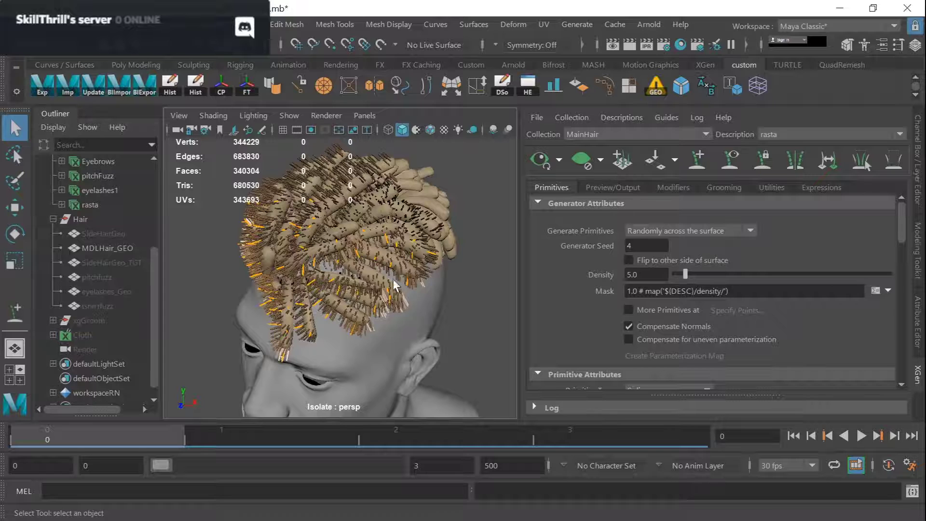
pyautogui.keyDown('alt'); pyautogui.moveTo(393, 279); pyautogui.dragTo(397, 263); pyautogui.keyUp('alt')
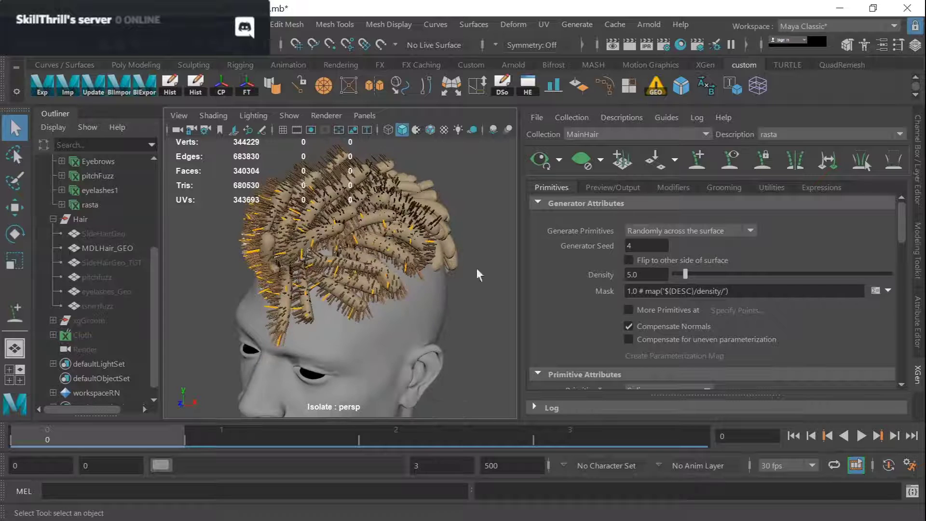
# Try a preview percent of 50 for the rasta hair, and reduce it further to 20
pyautogui.click(599, 188)
pyautogui.keyDown('alt'); pyautogui.moveTo(273, 231); pyautogui.dragTo(507, 248); pyautogui.keyUp('alt')
pyautogui.doubleClick(642, 236)
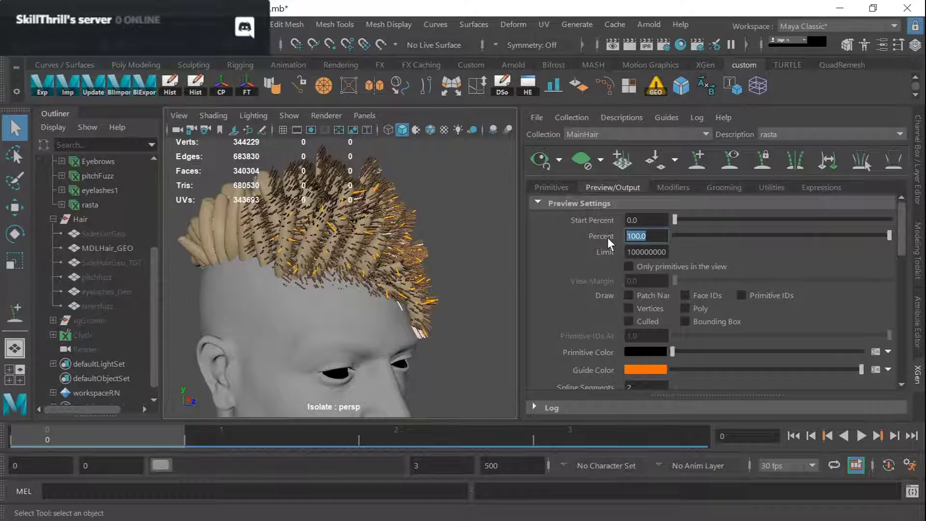
pyautogui.write('50')
pyautogui.press('Return')
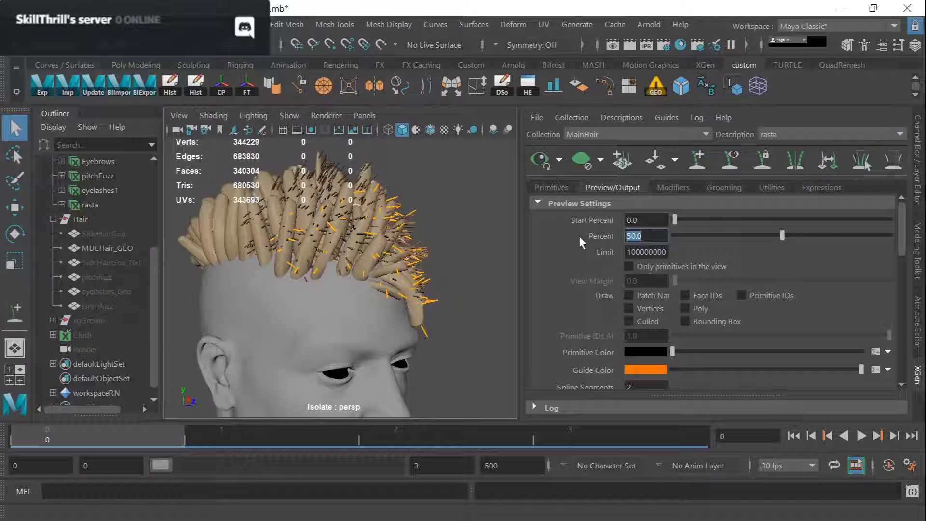
pyautogui.write('20')
pyautogui.press('Return')
pyautogui.scroll(6, 444, 268)
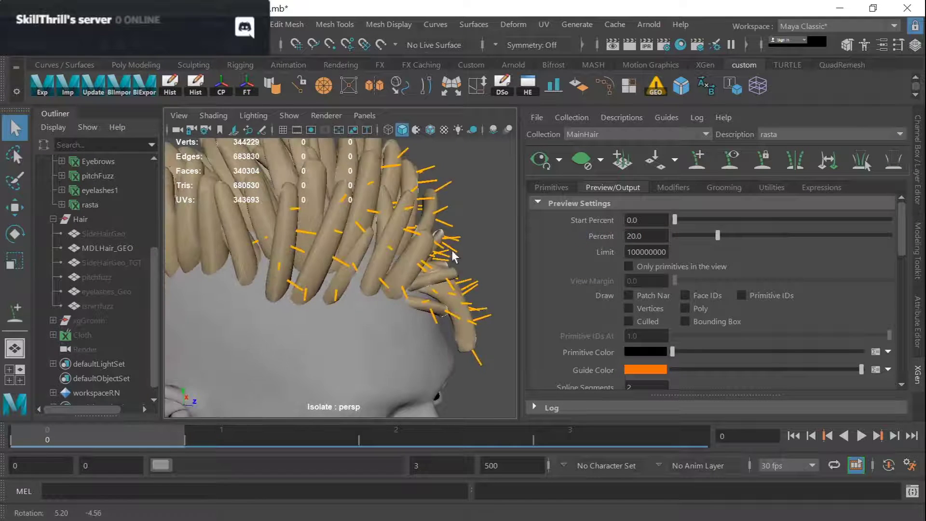
# Set the rasta description's density to 20 in the generator attributes
pyautogui.click(542, 187)
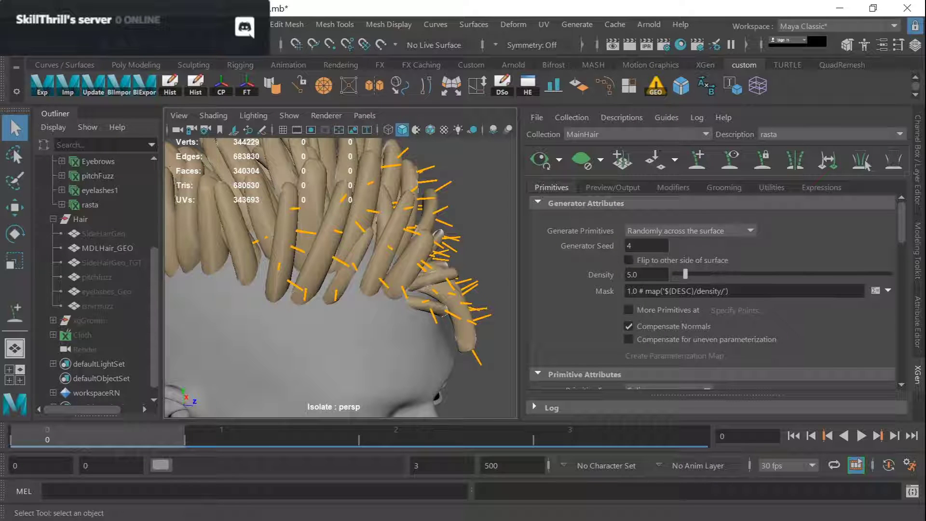
pyautogui.moveTo(646, 274); pyautogui.dragTo(586, 284)
pyautogui.write('10')
pyautogui.press('BackSpace')
pyautogui.press('BackSpace')
pyautogui.write('20')
pyautogui.press('Return')
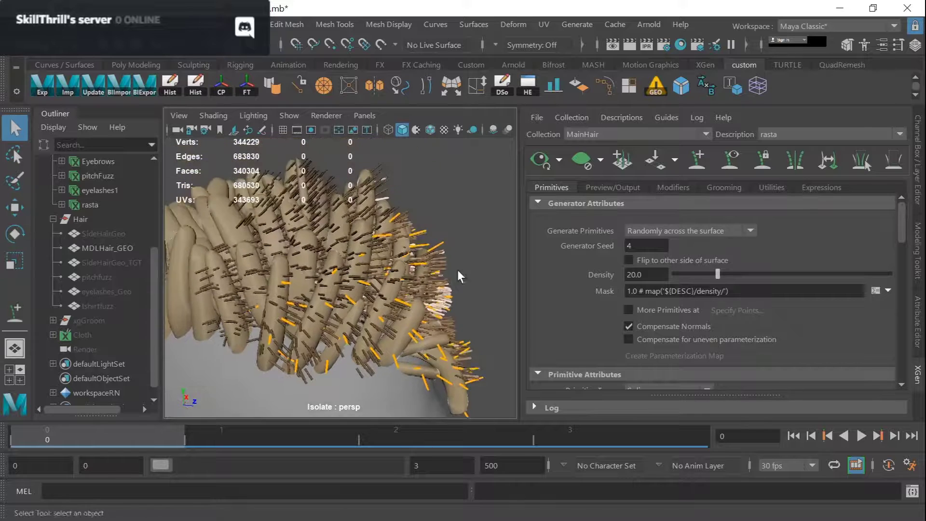
pyautogui.keyDown('alt'); pyautogui.moveTo(460, 276); pyautogui.dragTo(304, 273); pyautogui.keyUp('alt')
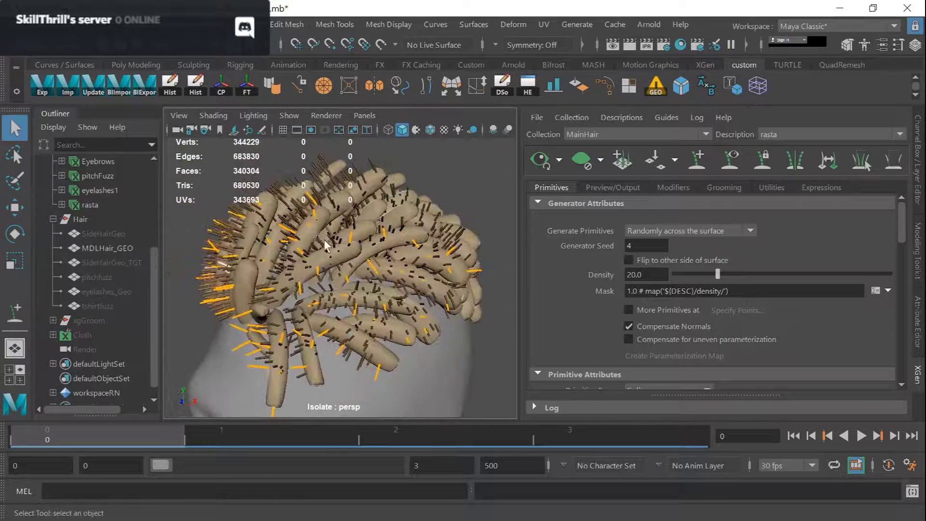
# Examine the hair coverage on the dreadlocks from several sides and review the density and preview percent settings
pyautogui.doubleClick(644, 275)
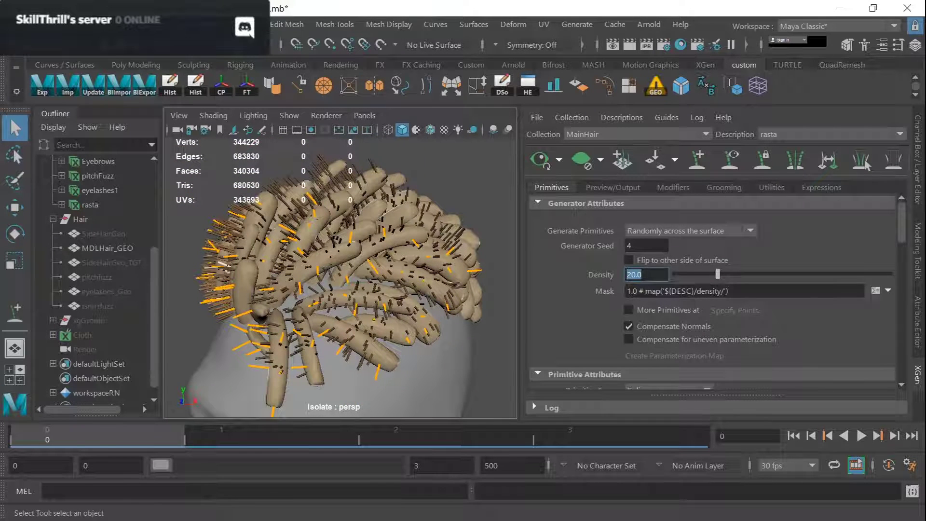
pyautogui.scroll(5, 349, 256)
pyautogui.click(627, 186)
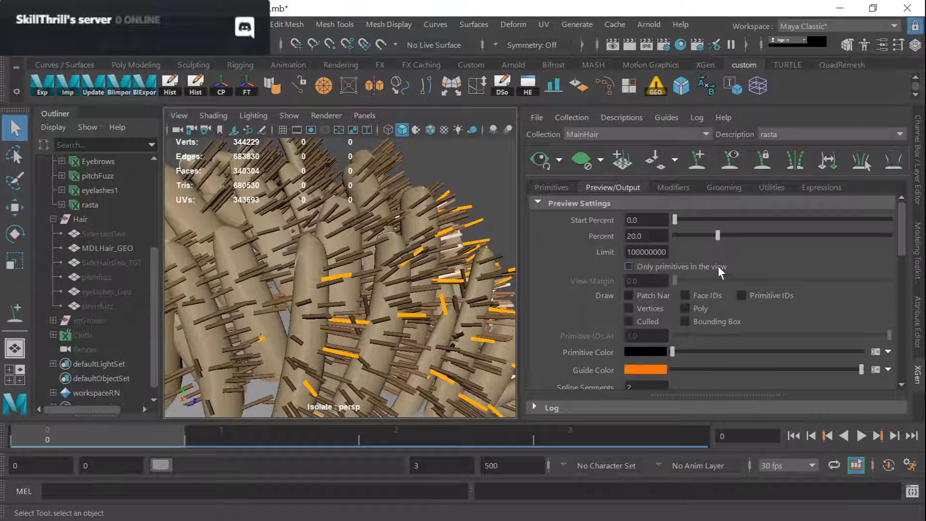
pyautogui.doubleClick(634, 235)
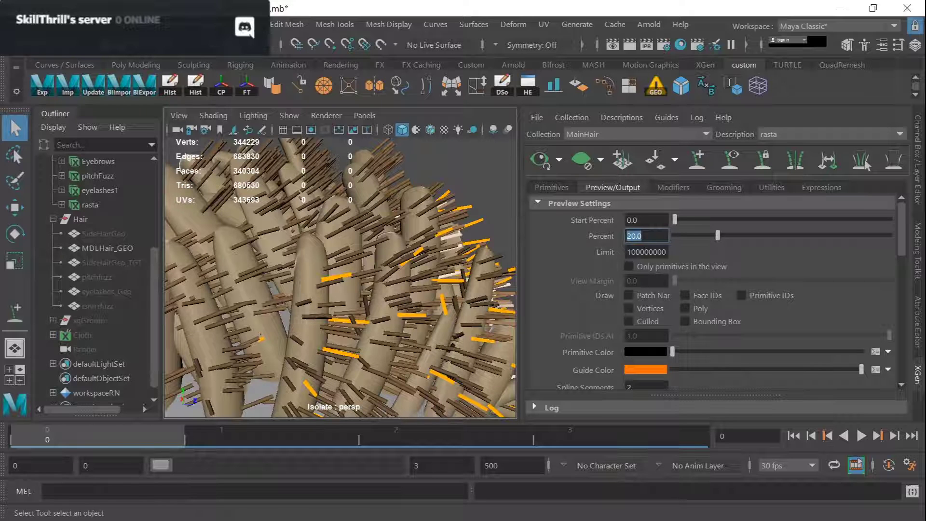
pyautogui.scroll(-5, 370, 282)
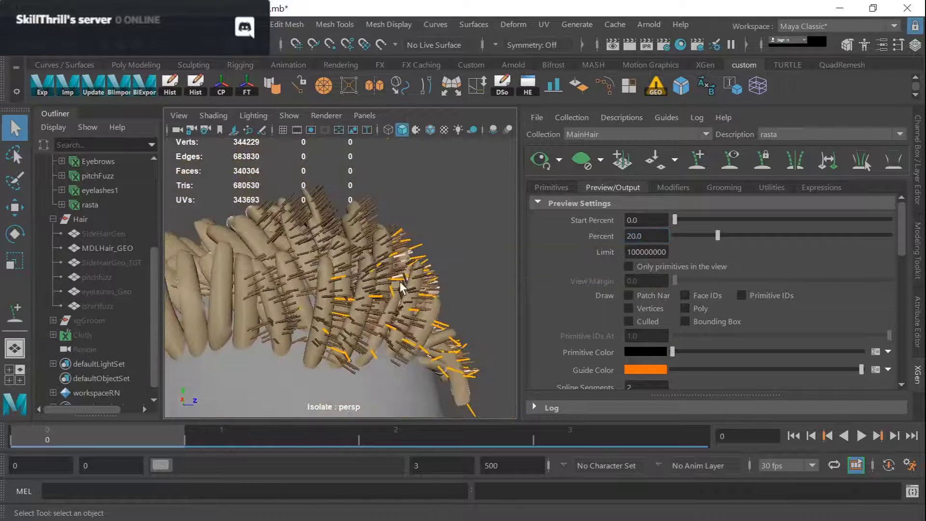
pyautogui.keyDown('alt'); pyautogui.moveTo(394, 324); pyautogui.dragTo(394, 252, button='middle'); pyautogui.keyUp('alt')
pyautogui.keyDown('alt'); pyautogui.moveTo(394, 252); pyautogui.dragTo(366, 289); pyautogui.keyUp('alt')
pyautogui.scroll(4, 367, 314)
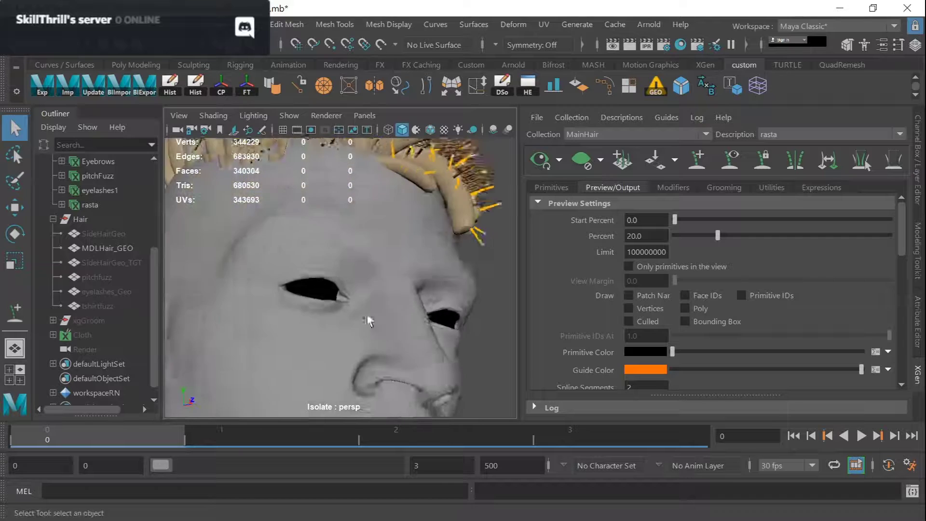
pyautogui.keyDown('alt'); pyautogui.moveTo(364, 236); pyautogui.dragTo(350, 256, button='middle'); pyautogui.keyUp('alt')
pyautogui.keyDown('alt'); pyautogui.moveTo(350, 256); pyautogui.dragTo(417, 260); pyautogui.keyUp('alt')
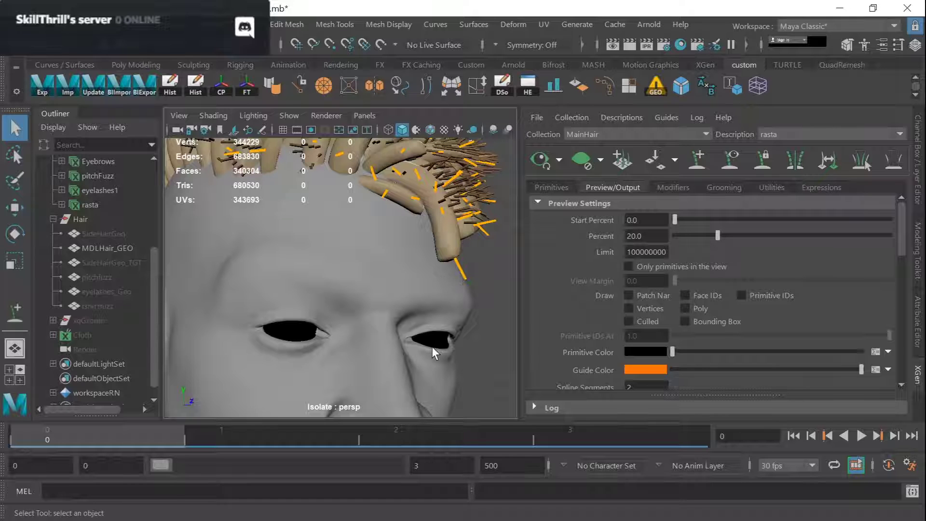
pyautogui.keyDown('alt'); pyautogui.moveTo(432, 346); pyautogui.dragTo(451, 288); pyautogui.keyUp('alt')
pyautogui.click(552, 187)
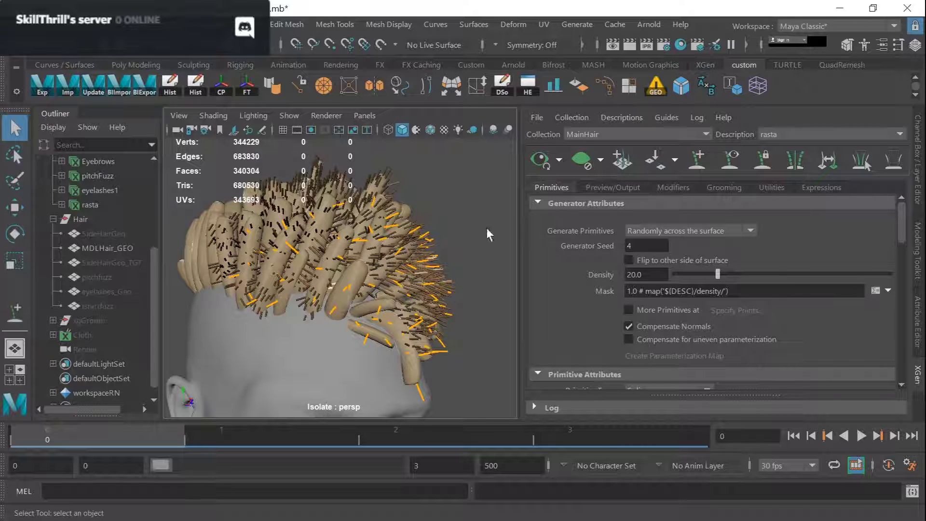
pyautogui.click(605, 185)
pyautogui.click(553, 185)
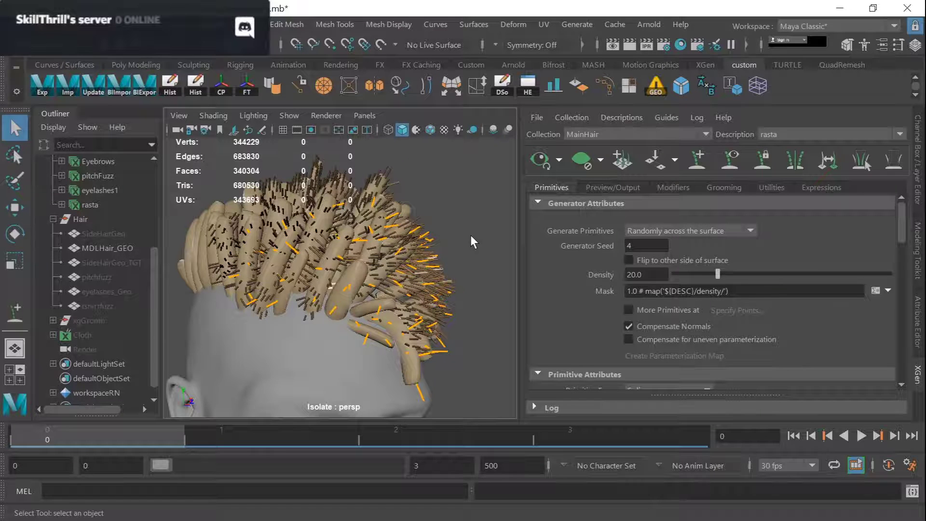
pyautogui.keyDown('alt'); pyautogui.moveTo(446, 242); pyautogui.dragTo(453, 260, button='right'); pyautogui.keyUp('alt')
pyautogui.keyDown('alt'); pyautogui.moveTo(452, 232); pyautogui.dragTo(423, 282, button='middle'); pyautogui.keyUp('alt')
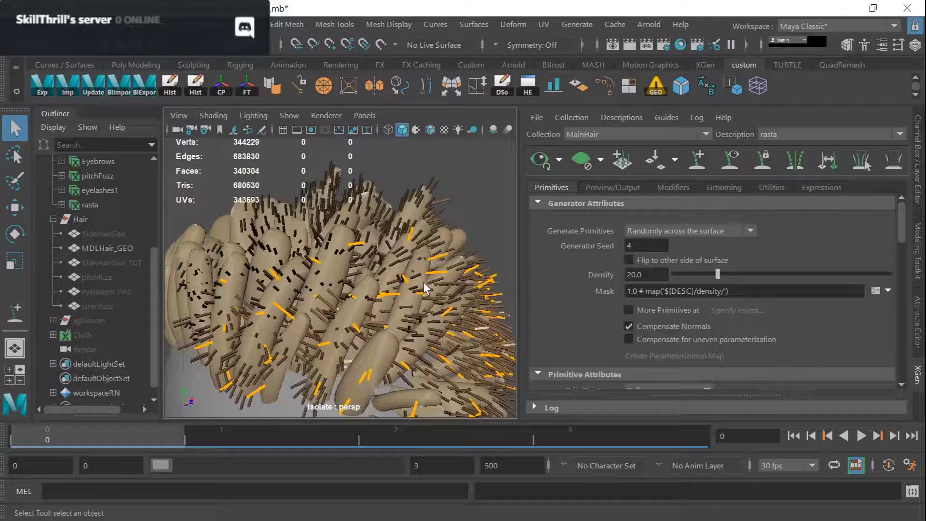
pyautogui.keyDown('alt'); pyautogui.moveTo(425, 288); pyautogui.dragTo(381, 261); pyautogui.keyUp('alt')
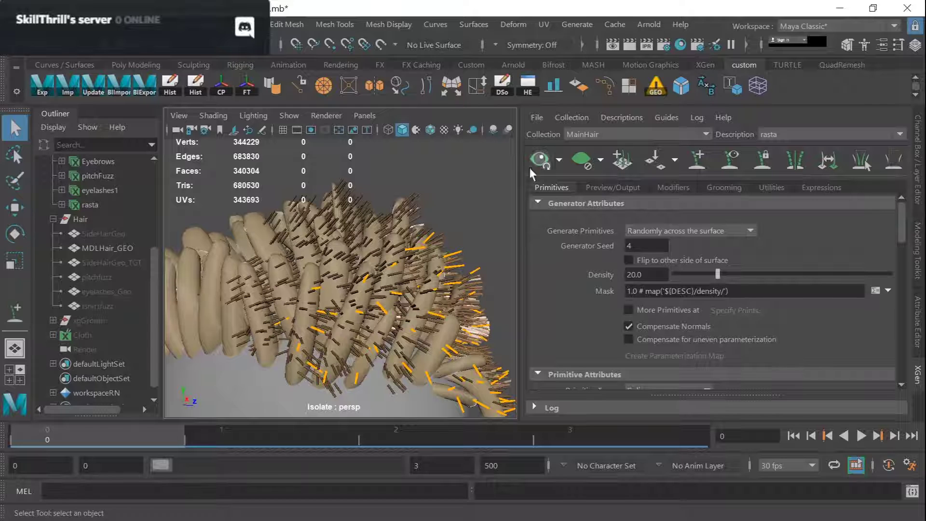
# Examine the rasta hair strands from close up and farther away, and review the length and width in the primitive attributes
pyautogui.scroll(-5, 693, 302)
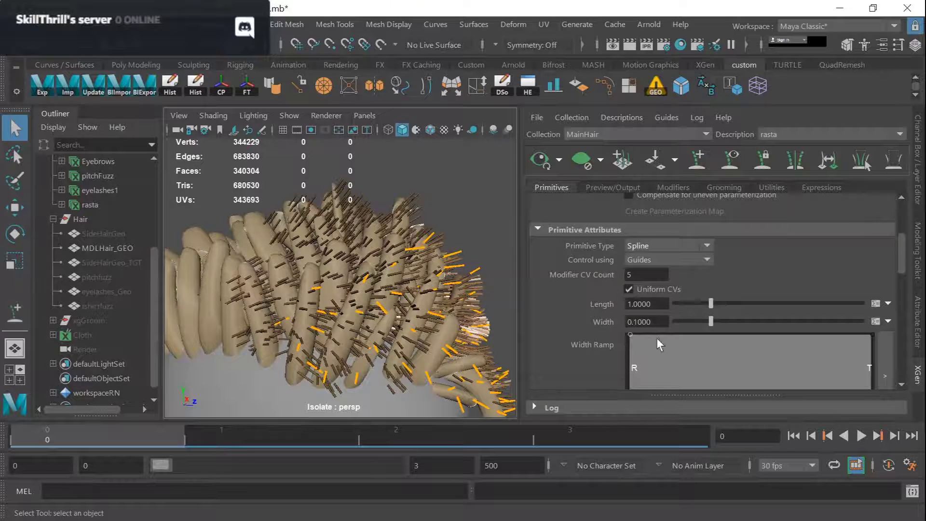
pyautogui.moveTo(423, 283)
pyautogui.keyDown('alt'); pyautogui.mouseDown()
pyautogui.moveTo(413, 331)
pyautogui.moveTo(394, 242)
pyautogui.moveTo(403, 283)
pyautogui.moveTo(439, 277)
pyautogui.mouseUp(); pyautogui.keyUp('alt')
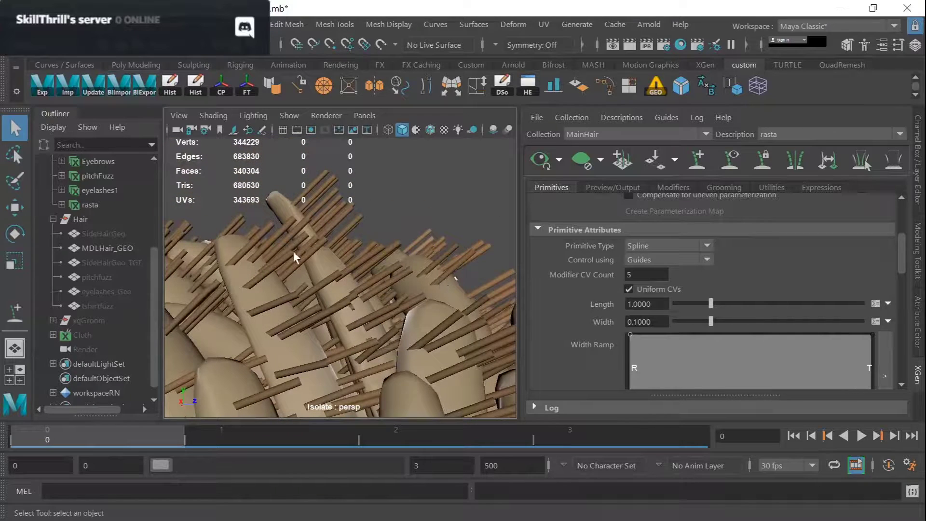
pyautogui.keyDown('alt'); pyautogui.moveTo(351, 243); pyautogui.dragTo(420, 240, button='middle'); pyautogui.keyUp('alt')
pyautogui.keyDown('alt'); pyautogui.moveTo(420, 240); pyautogui.dragTo(309, 245, button='right'); pyautogui.keyUp('alt')
pyautogui.keyDown('alt'); pyautogui.moveTo(309, 246); pyautogui.dragTo(393, 218); pyautogui.keyUp('alt')
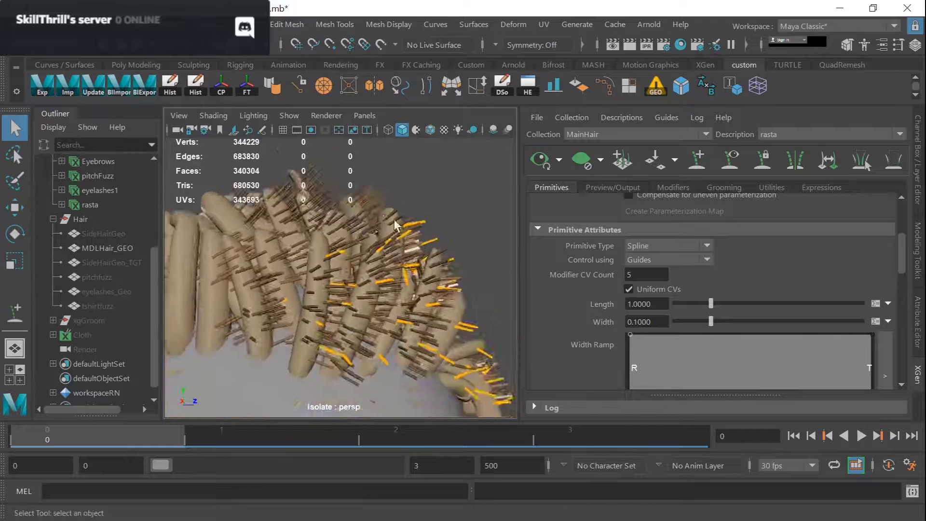
pyautogui.keyDown('alt'); pyautogui.moveTo(393, 218); pyautogui.dragTo(431, 249, button='right'); pyautogui.keyUp('alt')
pyautogui.keyDown('alt'); pyautogui.moveTo(432, 249); pyautogui.dragTo(415, 235); pyautogui.keyUp('alt')
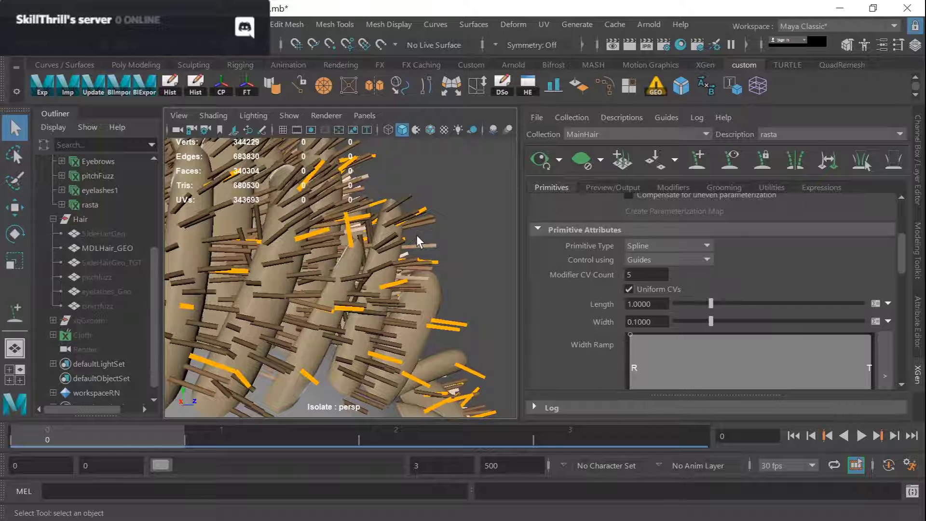
pyautogui.doubleClick(639, 304)
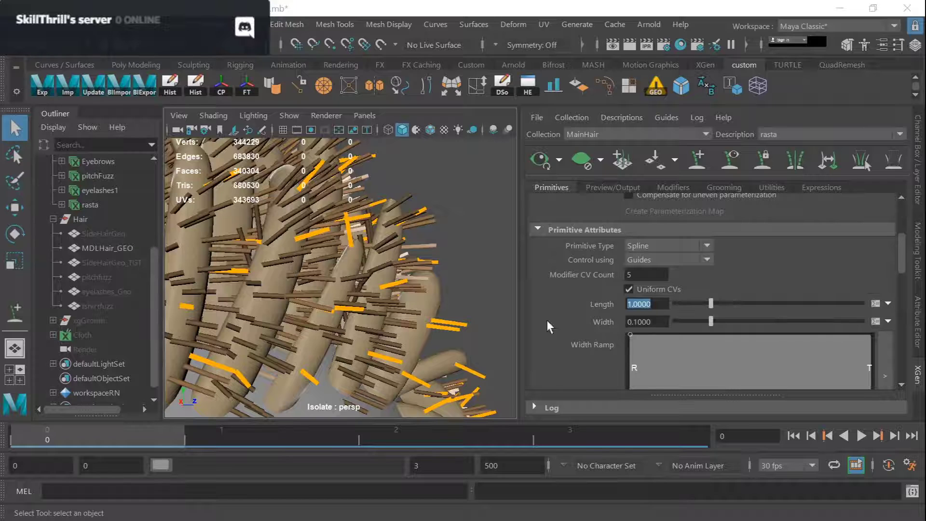
pyautogui.scroll(-3, 465, 305)
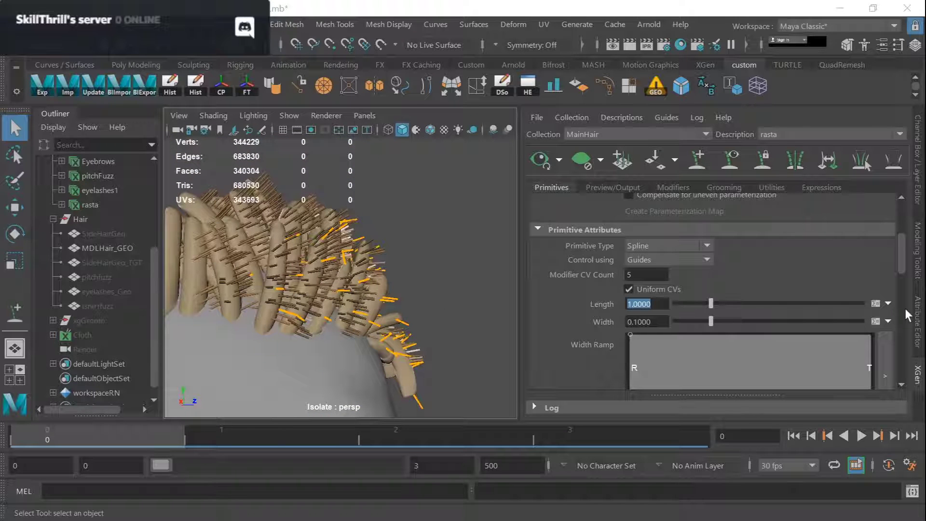
pyautogui.click(876, 303)
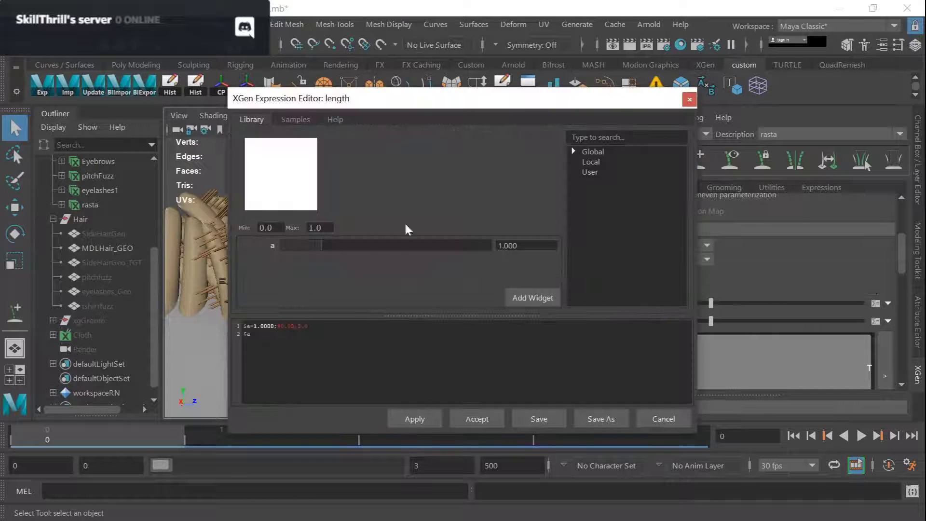
pyautogui.click(337, 356)
pyautogui.hotkey('ctrl', 'a')
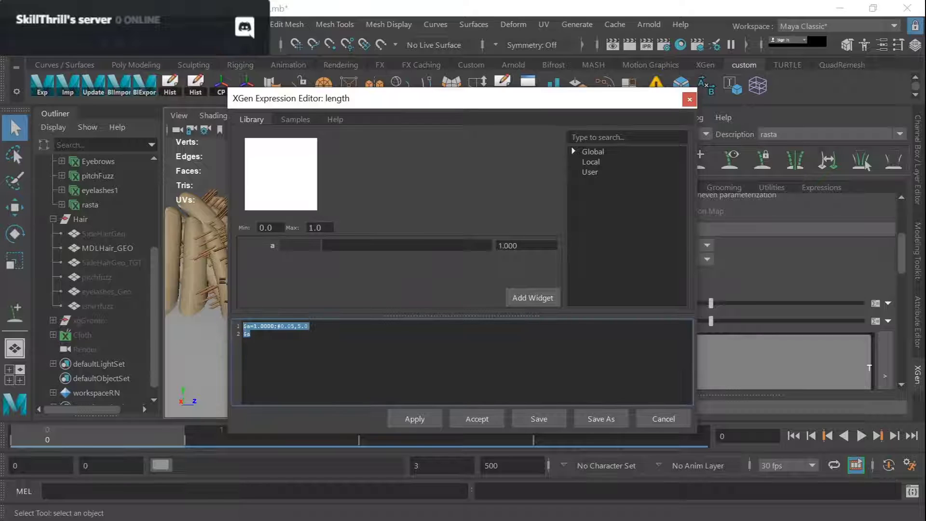
pyautogui.click(689, 99)
# Browse the loadable library and sample expressions for the length attribute, including the Geometry and XGen categories
pyautogui.click(887, 304)
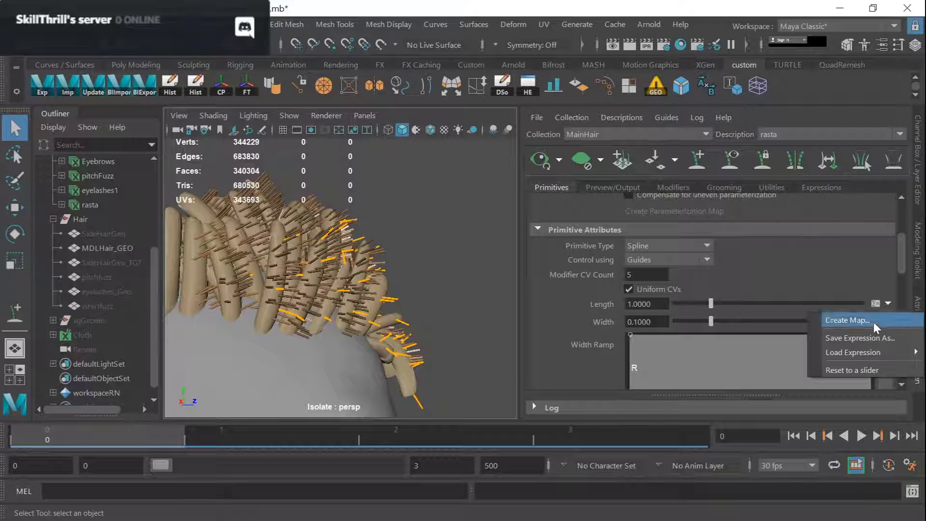
pyautogui.moveTo(868, 353)
pyautogui.moveTo(742, 354)
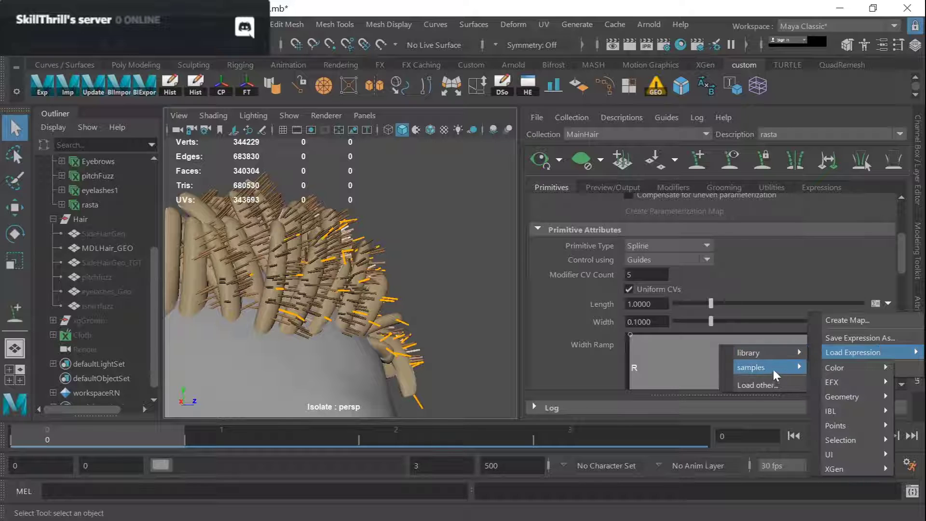
pyautogui.moveTo(775, 368)
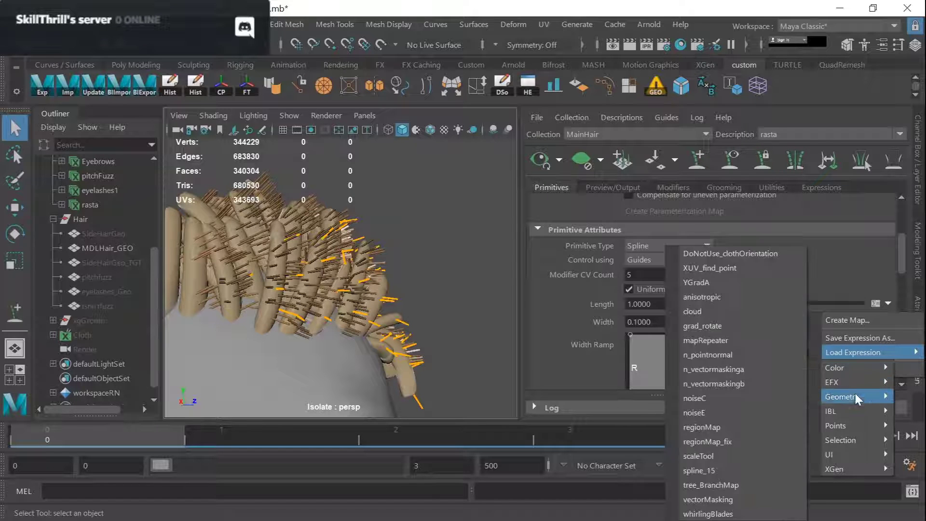
pyautogui.moveTo(860, 369)
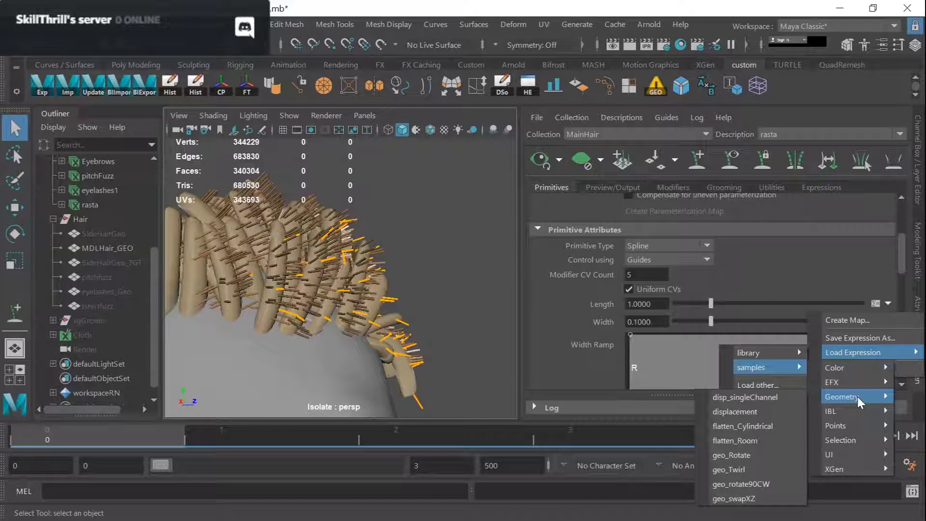
pyautogui.moveTo(851, 432)
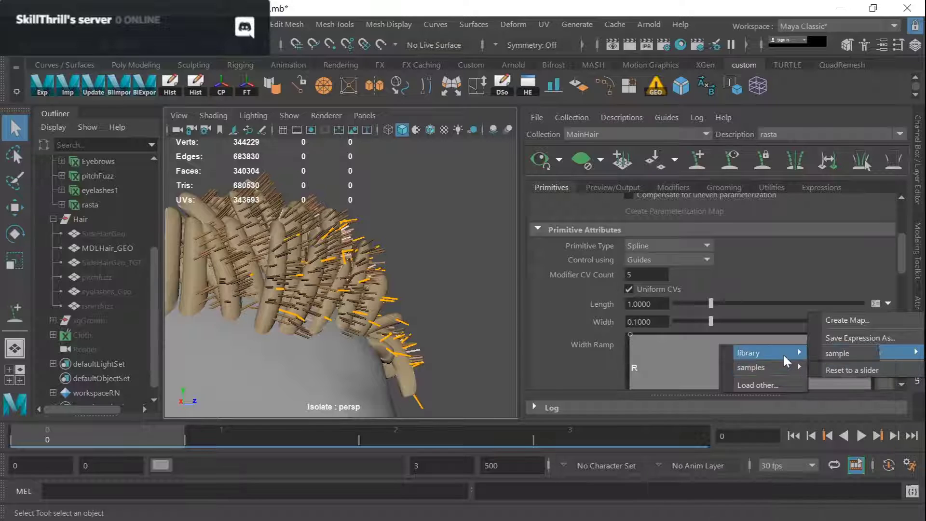
pyautogui.moveTo(849, 468)
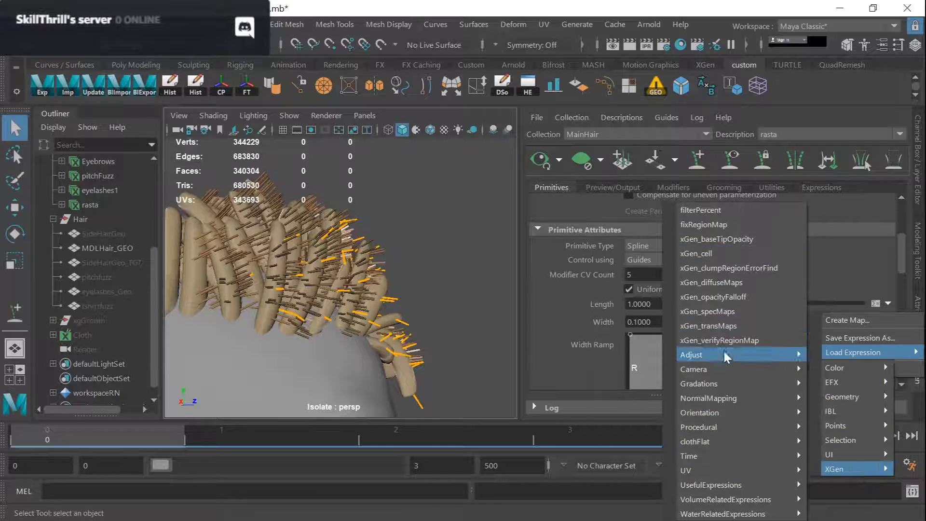
pyautogui.moveTo(717, 373)
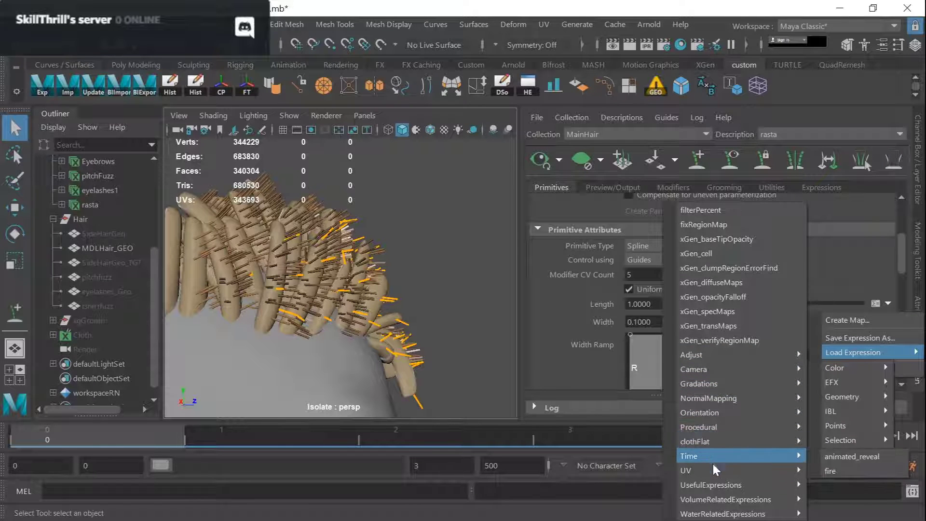
pyautogui.moveTo(712, 458)
pyautogui.press('Escape')
pyautogui.press('Escape')
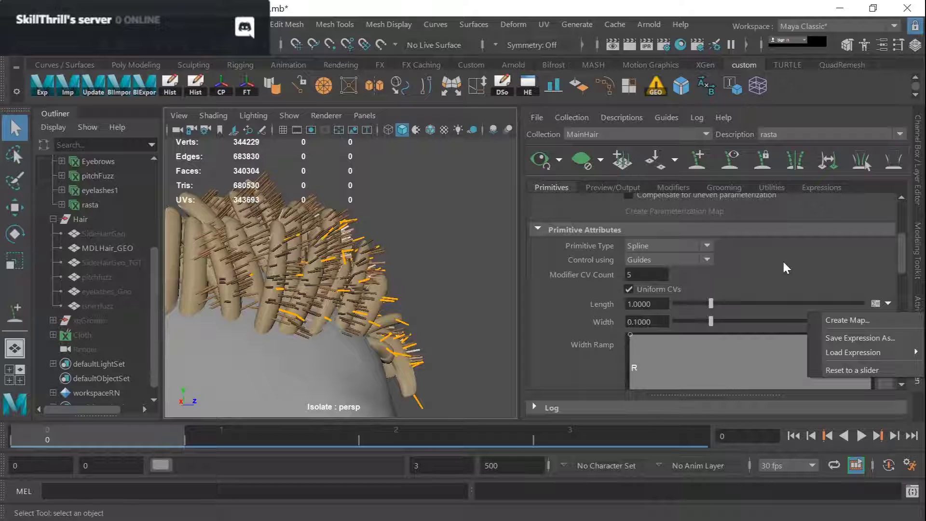
pyautogui.press('Escape')
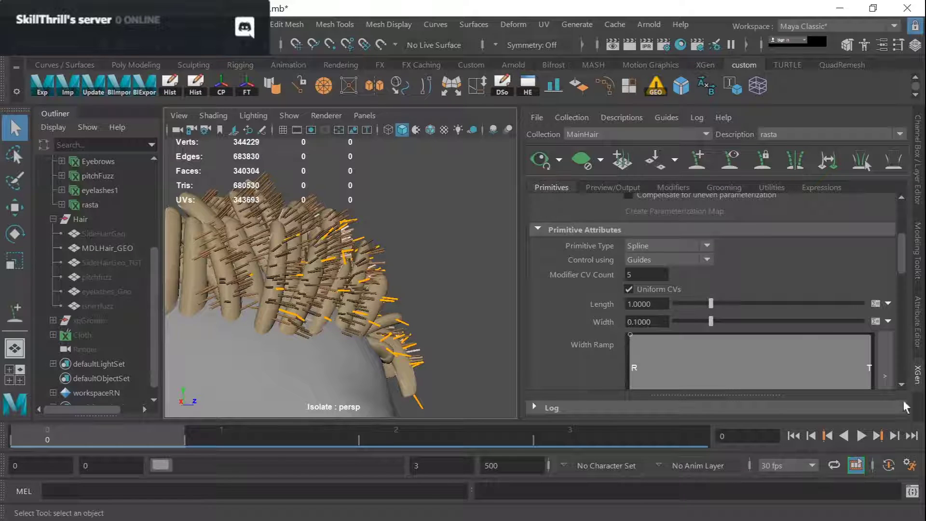
pyautogui.click(887, 303)
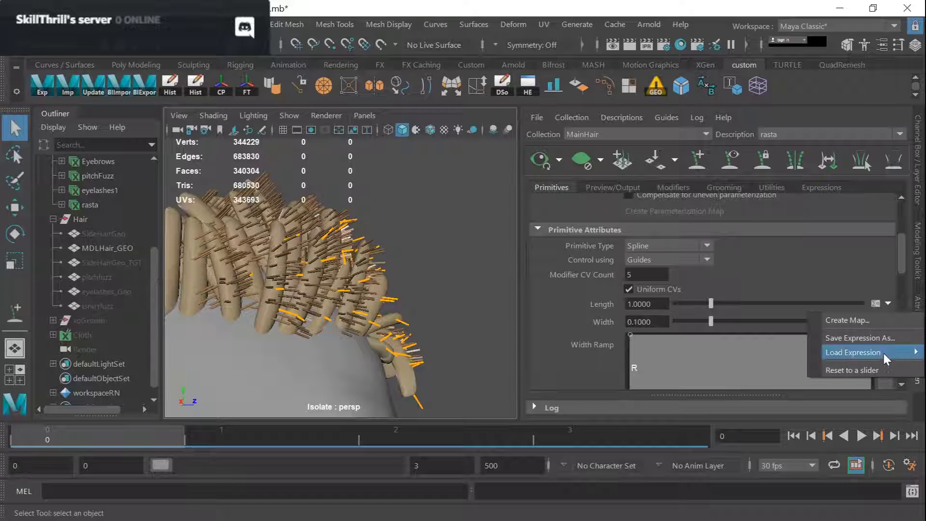
pyautogui.press('Escape')
# Open the expression editor for the rasta length attribute and move its window clear of part of the dreadlocks
pyautogui.click(876, 302)
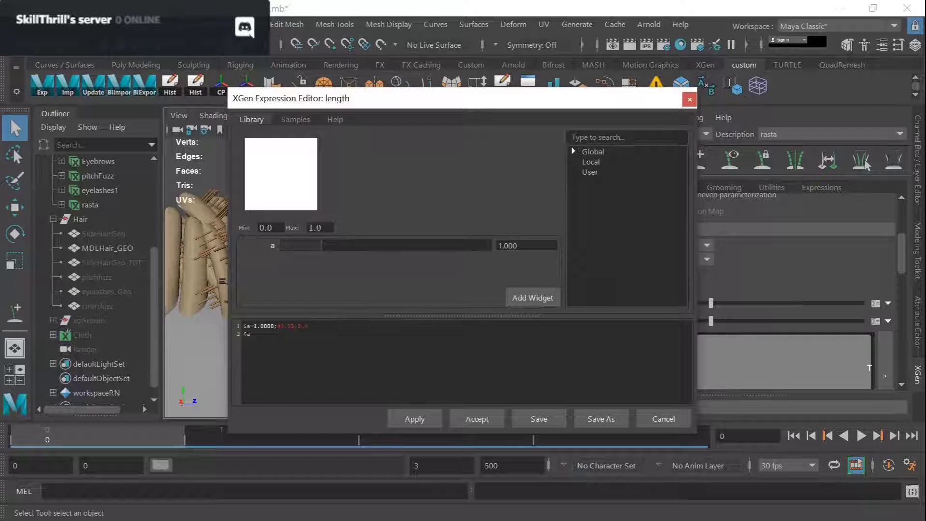
pyautogui.hotkey('ctrl', 'a')
pyautogui.click(250, 333)
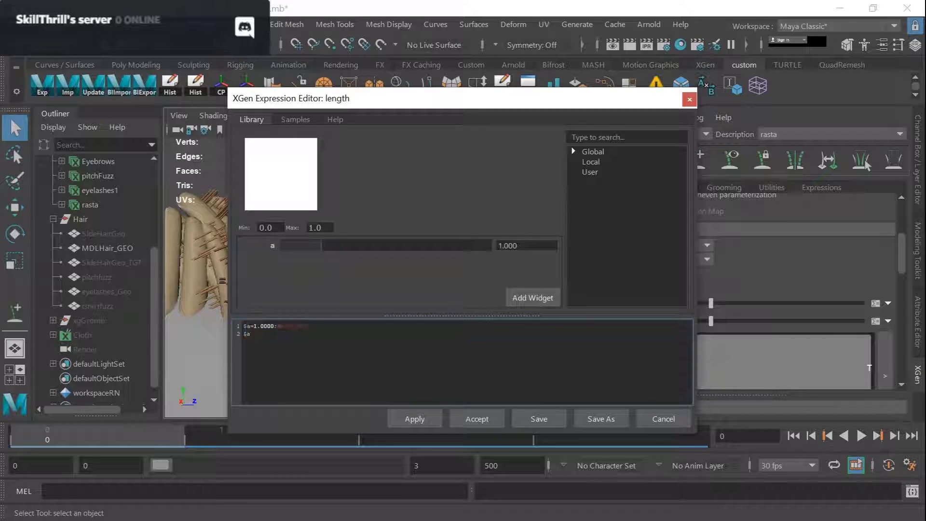
pyautogui.hotkey('ctrl', 'a')
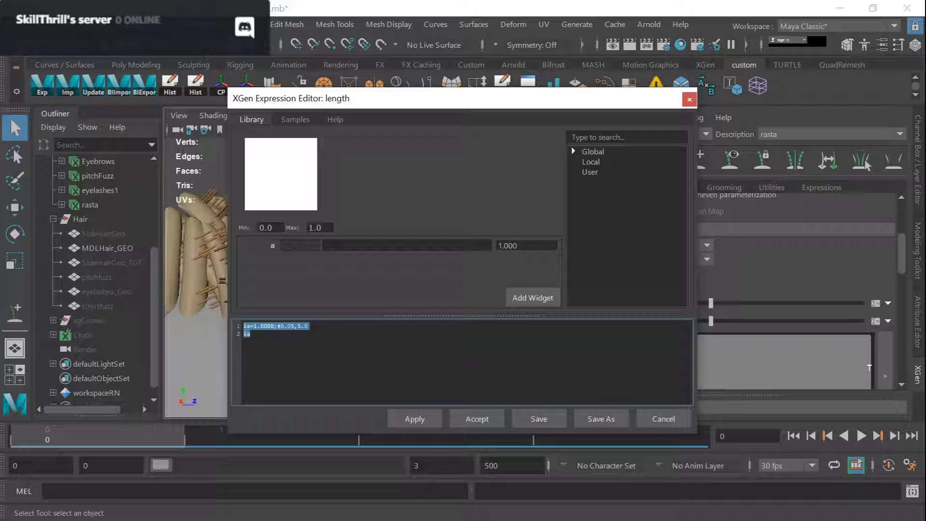
pyautogui.moveTo(364, 104); pyautogui.dragTo(485, 134)
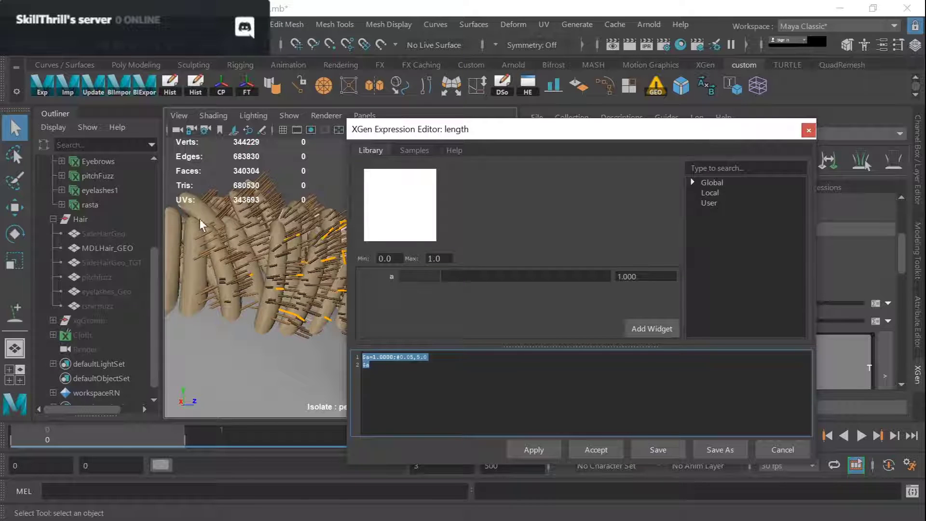
pyautogui.click(369, 364)
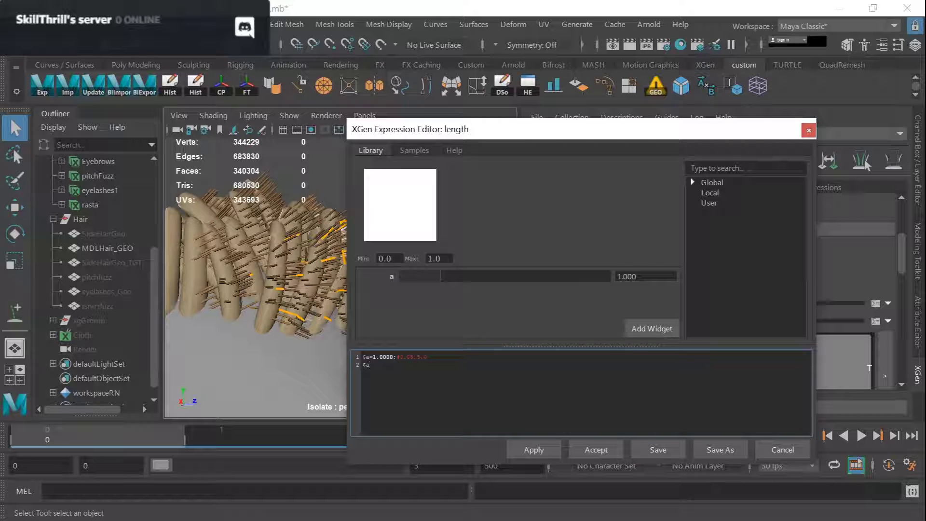
pyautogui.hotkey('ctrl', 'a')
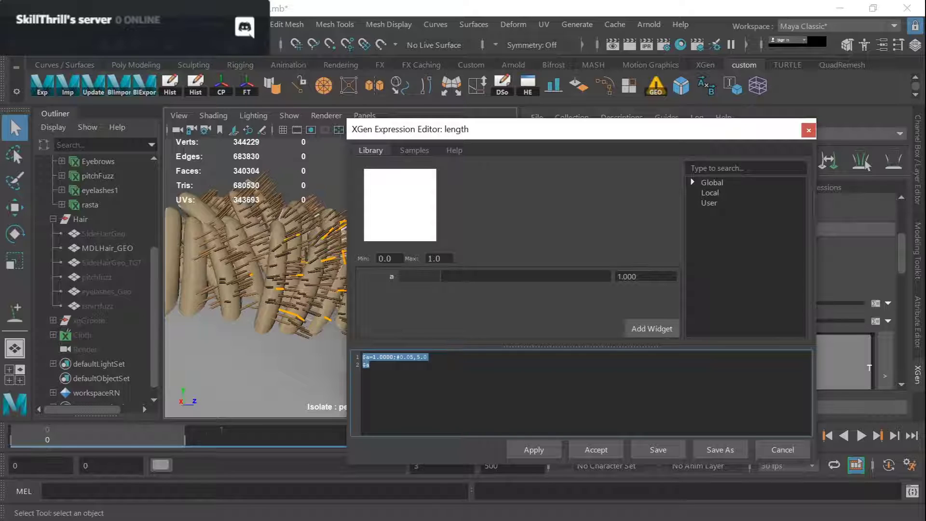
pyautogui.moveTo(369, 365); pyautogui.dragTo(362, 364)
pyautogui.moveTo(470, 126); pyautogui.dragTo(466, 149)
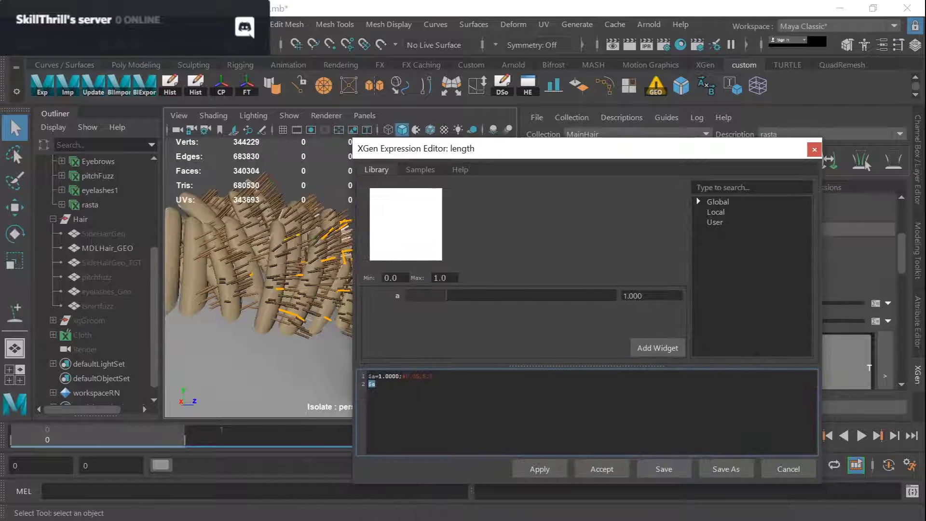
# Replace the length expression with rand(0.04,0.02), apply it to the rasta description and accept it
pyautogui.hotkey('ctrl', 'a')
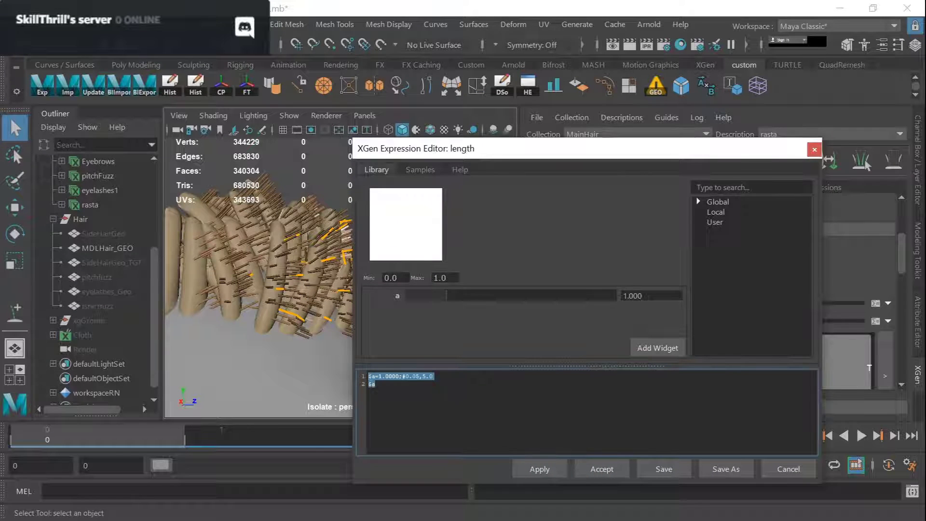
pyautogui.write('ra')
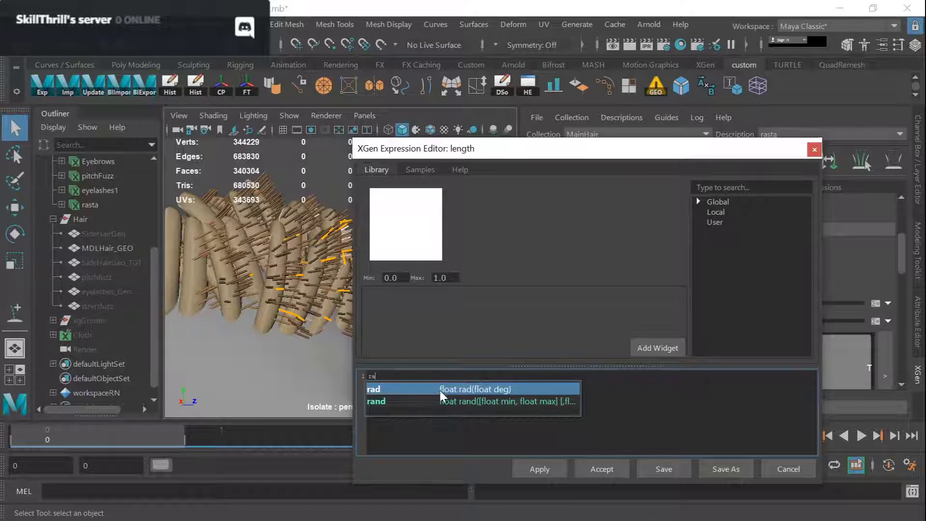
pyautogui.click(452, 404)
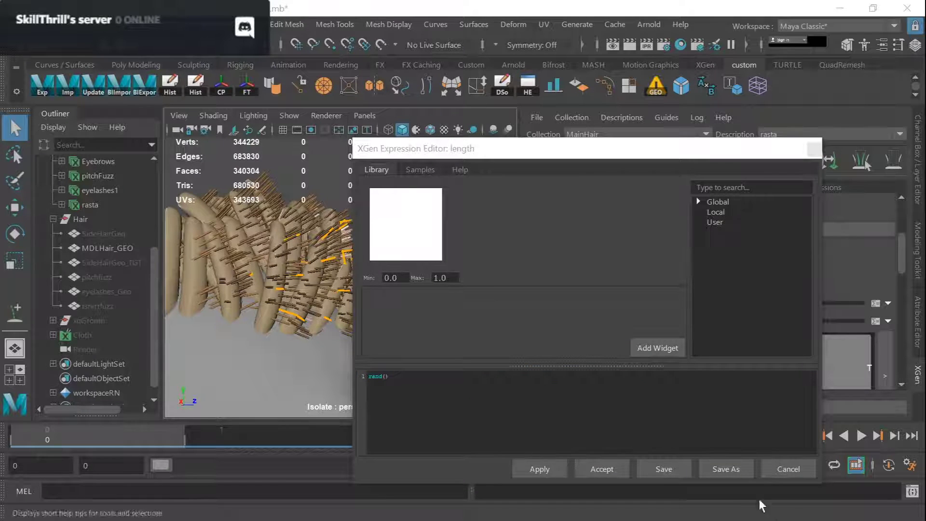
pyautogui.click(384, 376)
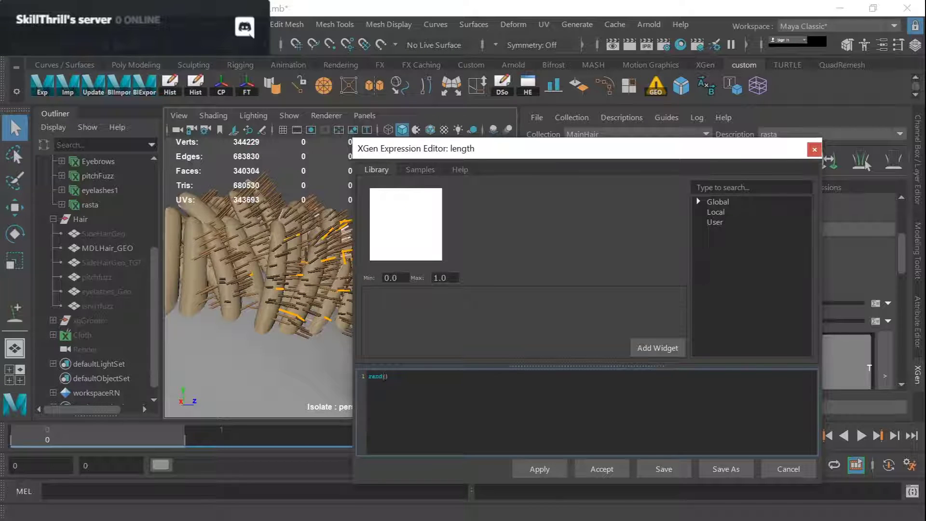
pyautogui.write('0.04,0')
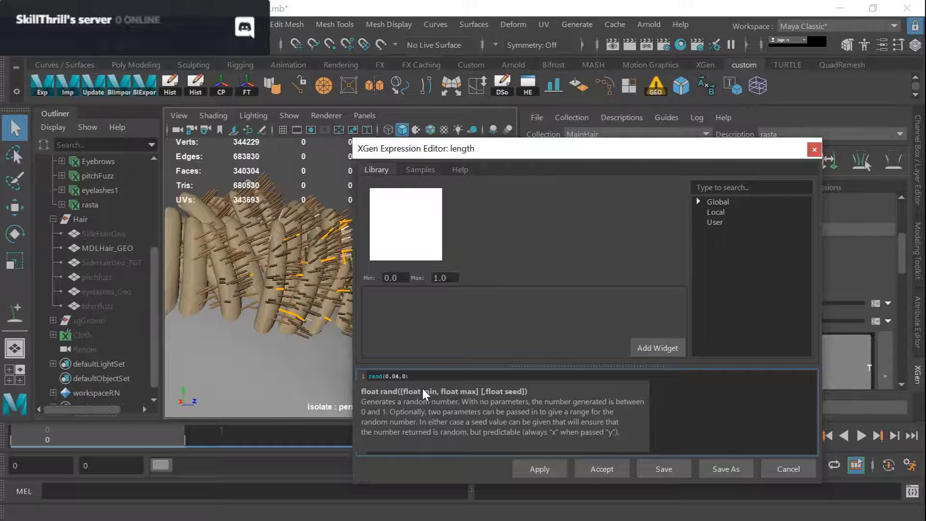
pyautogui.write('.02')
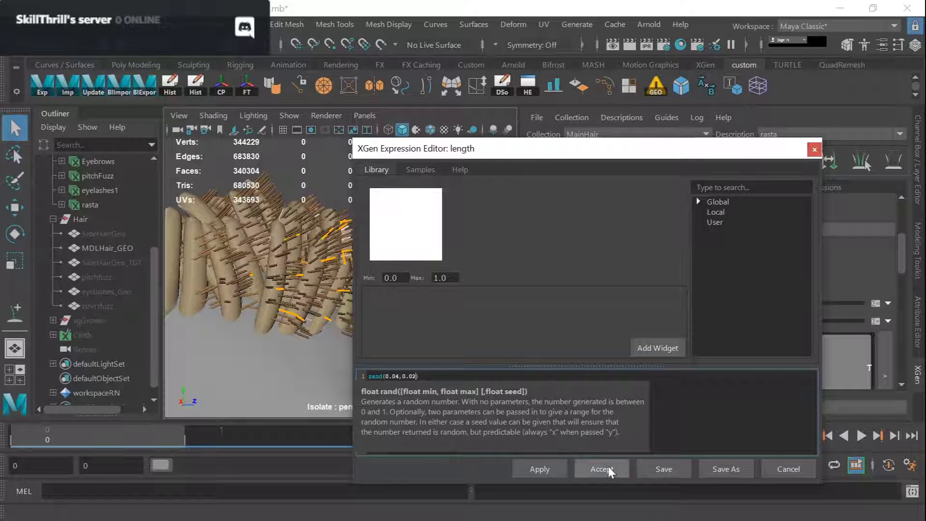
pyautogui.click(548, 467)
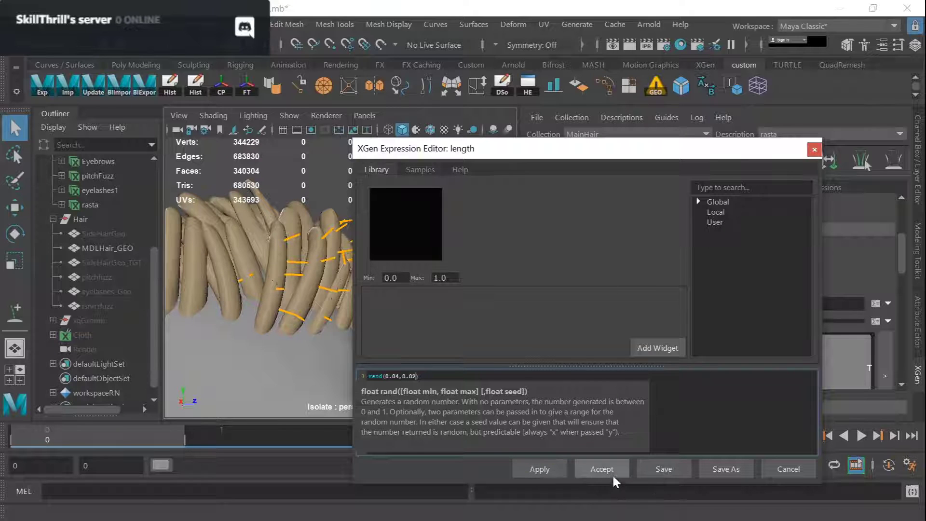
pyautogui.click(602, 468)
# Change the rasta length expression to rand(0.2,0.02) and accept it
pyautogui.scroll(5, 459, 247)
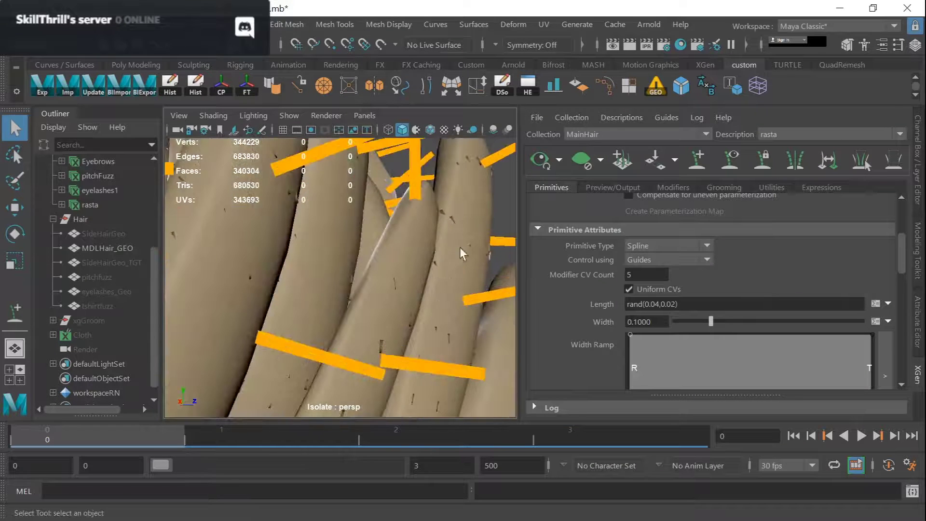
pyautogui.keyDown('alt'); pyautogui.moveTo(459, 247); pyautogui.dragTo(477, 310, button='middle'); pyautogui.keyUp('alt')
pyautogui.scroll(5, 378, 278)
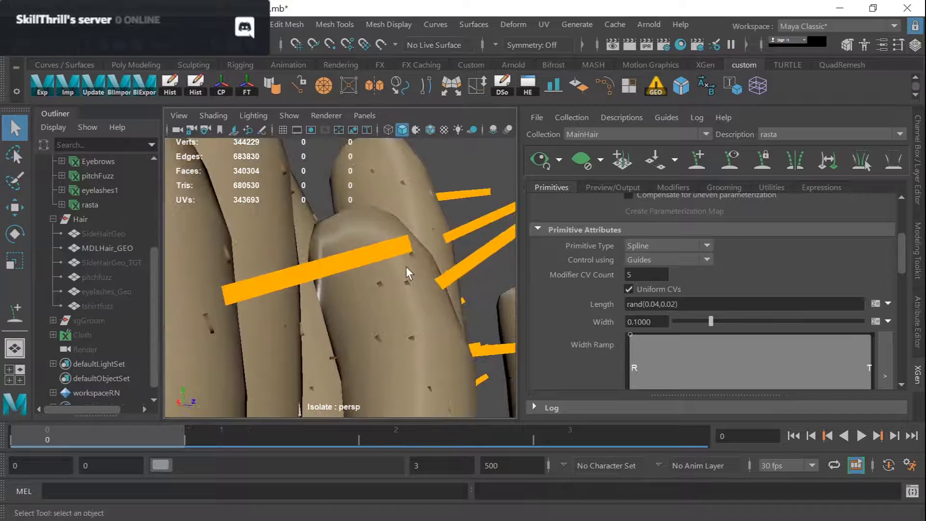
pyautogui.moveTo(406, 267)
pyautogui.keyDown('alt'); pyautogui.mouseDown()
pyautogui.moveTo(416, 241)
pyautogui.moveTo(408, 263)
pyautogui.moveTo(416, 282)
pyautogui.mouseUp(); pyautogui.keyUp('alt')
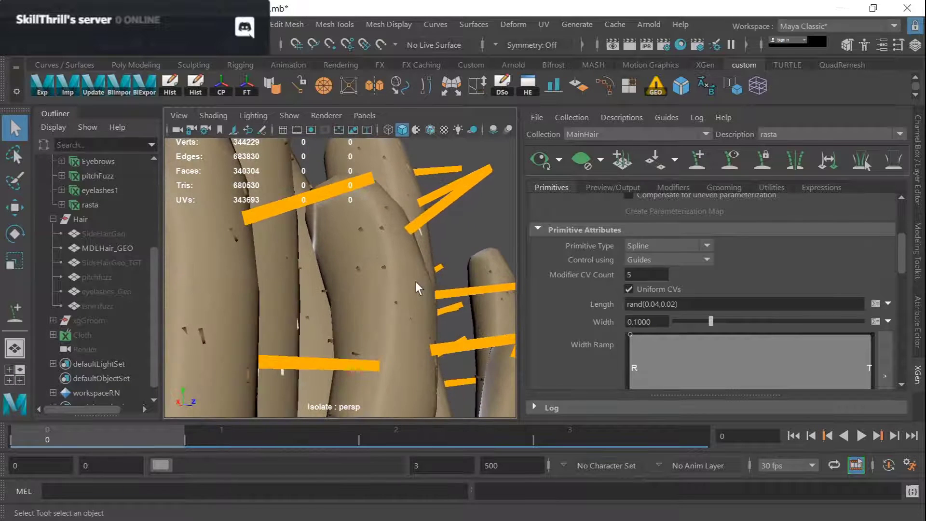
pyautogui.click(875, 303)
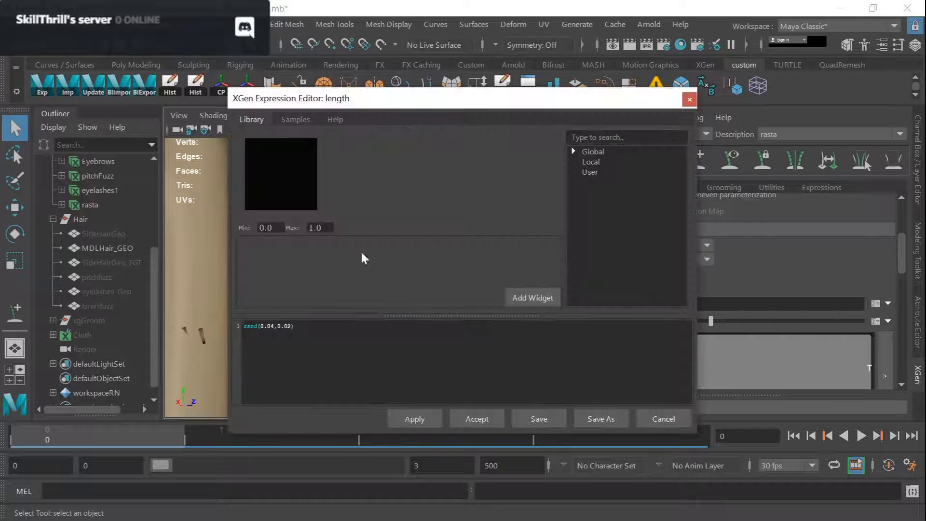
pyautogui.click(273, 325)
pyautogui.press('BackSpace')
pyautogui.press('BackSpace')
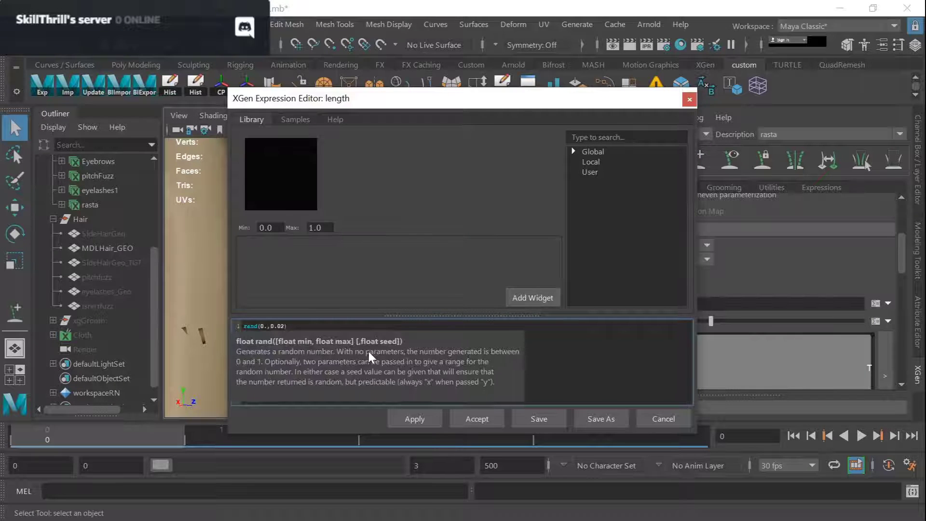
pyautogui.write('2')
pyautogui.click(472, 419)
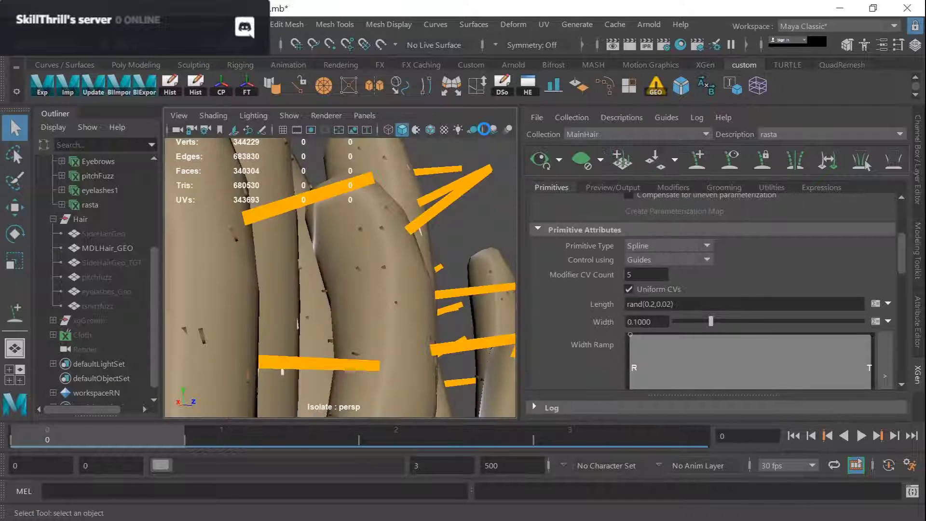
# Set the rasta length expression to rand(0.5,0.1) and apply it
pyautogui.keyDown('alt'); pyautogui.moveTo(445, 265); pyautogui.dragTo(333, 224); pyautogui.keyUp('alt')
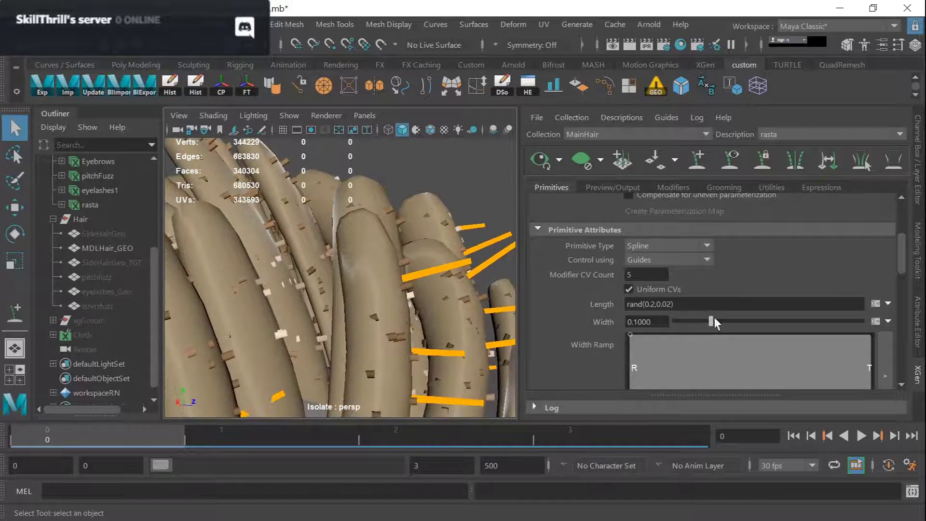
pyautogui.click(875, 303)
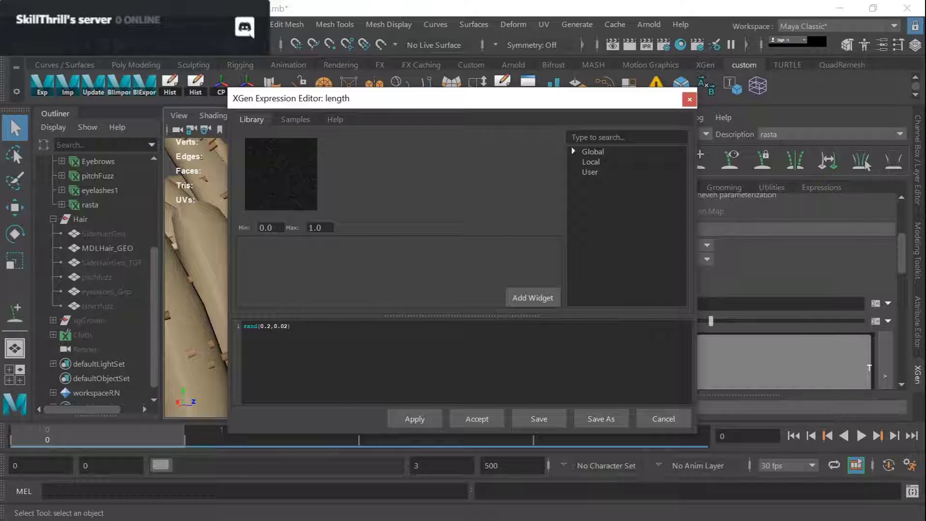
pyautogui.click(270, 326)
pyautogui.press('BackSpace')
pyautogui.write('5')
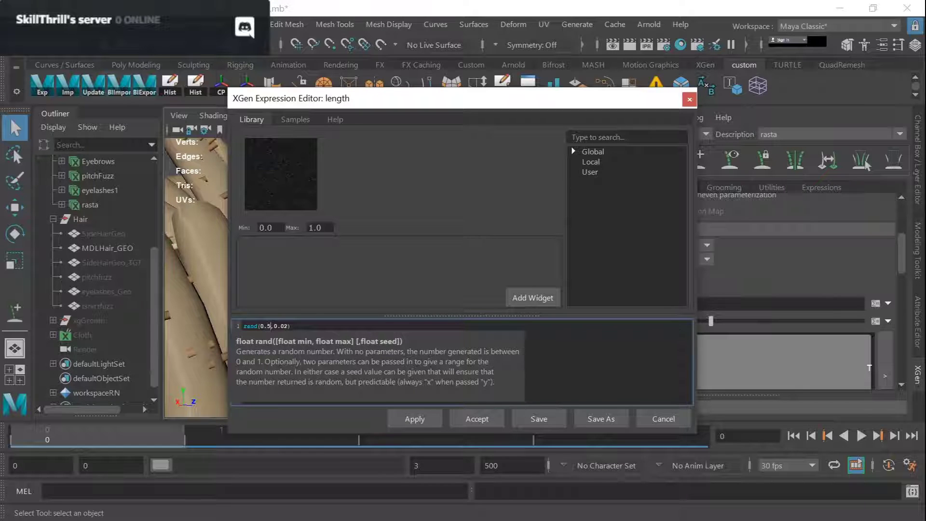
pyautogui.click(284, 326)
pyautogui.press('BackSpace')
pyautogui.press('BackSpace')
pyautogui.press('Right')
pyautogui.click(414, 419)
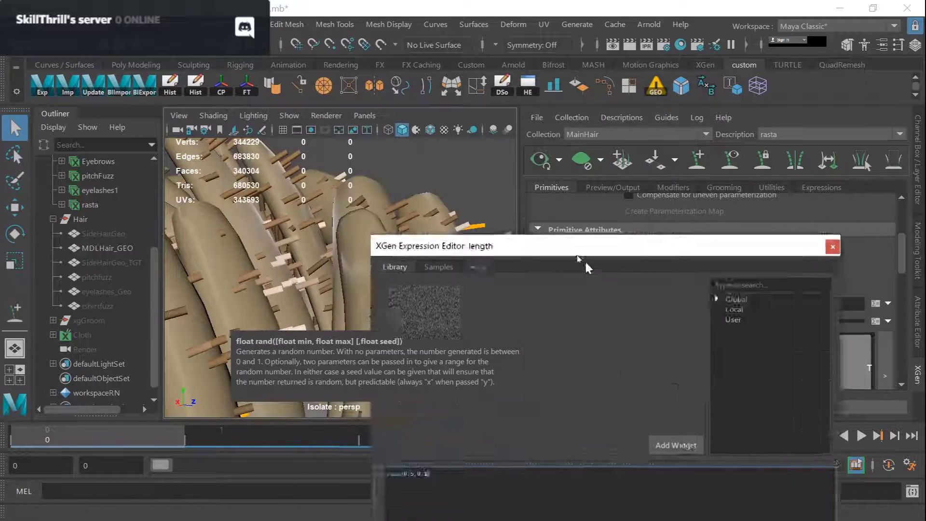
# Inspect the strands around the dreadlocks and close the length expression editor
pyautogui.keyDown('alt'); pyautogui.moveTo(352, 215); pyautogui.dragTo(368, 242); pyautogui.keyUp('alt')
pyautogui.scroll(-5, 364, 331)
pyautogui.keyDown('alt'); pyautogui.moveTo(363, 331); pyautogui.dragTo(314, 280); pyautogui.keyUp('alt')
pyautogui.keyDown('alt'); pyautogui.moveTo(315, 280); pyautogui.dragTo(371, 261, button='right'); pyautogui.keyUp('alt')
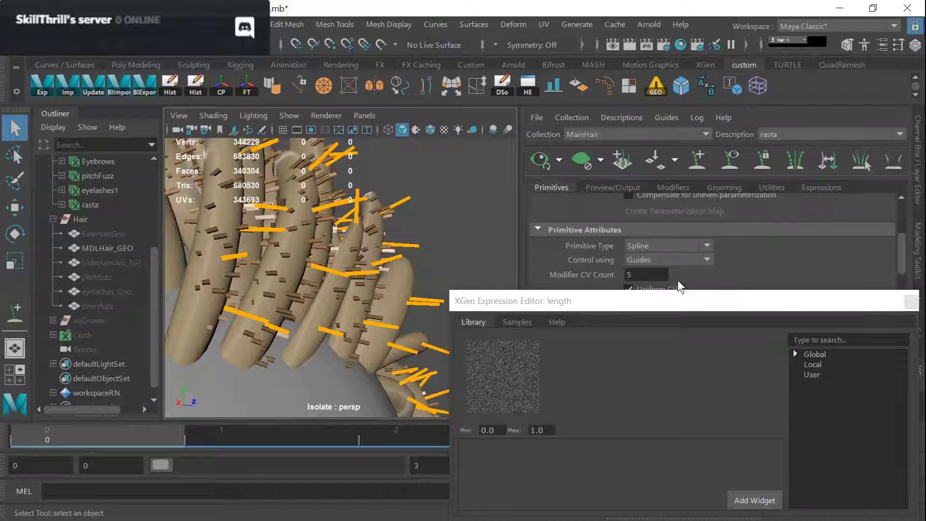
pyautogui.moveTo(679, 304); pyautogui.dragTo(480, 190)
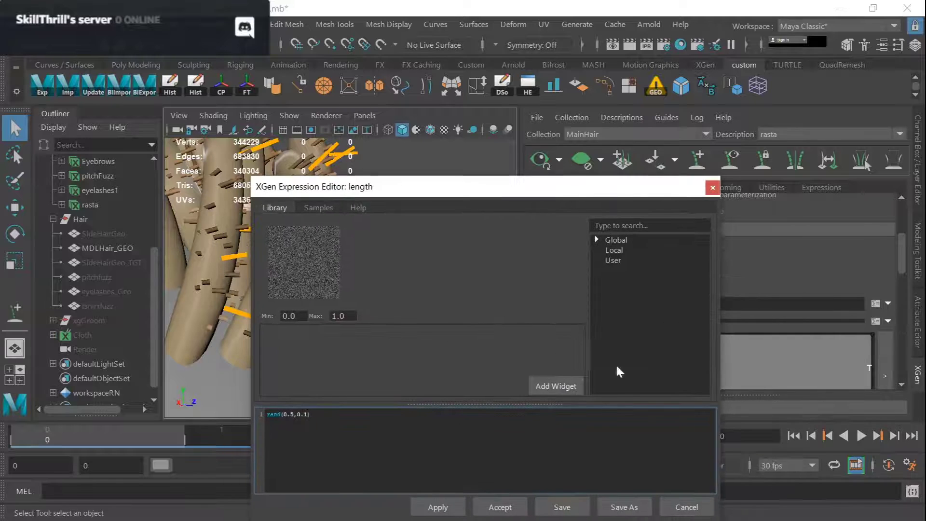
pyautogui.click(711, 189)
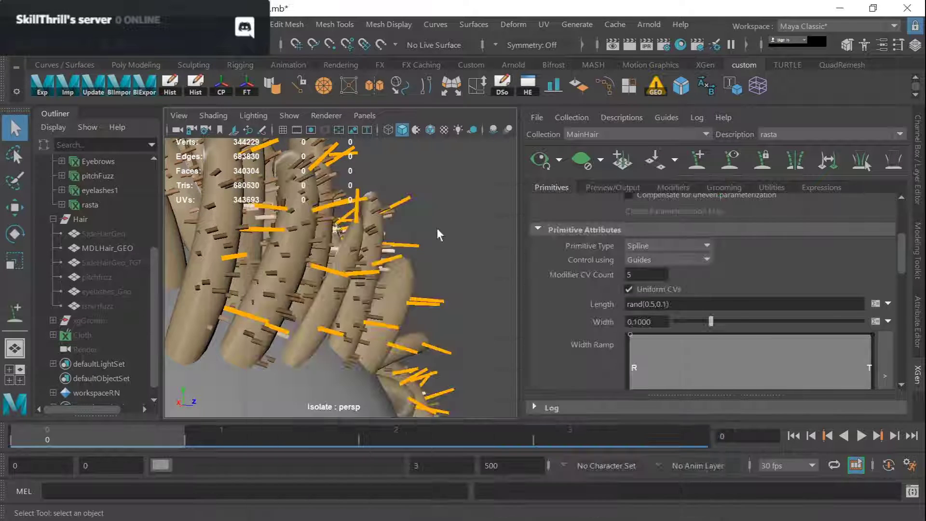
# Examine the rasta strands from close up and across the whole head, and review the length and width in the primitive attributes
pyautogui.keyDown('alt'); pyautogui.moveTo(376, 289); pyautogui.dragTo(449, 294, button='middle'); pyautogui.keyUp('alt')
pyautogui.keyDown('alt'); pyautogui.moveTo(378, 248); pyautogui.dragTo(386, 261, button='right'); pyautogui.keyUp('alt')
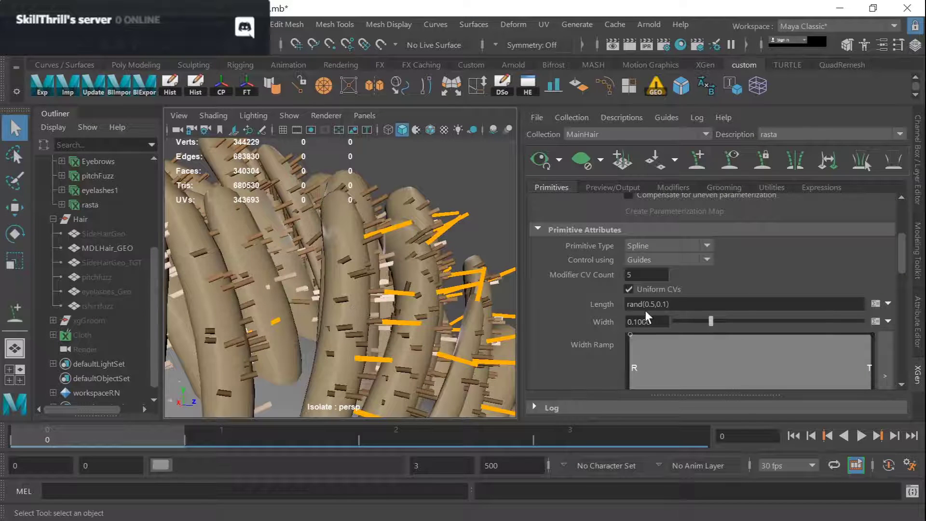
pyautogui.scroll(-3, 644, 310)
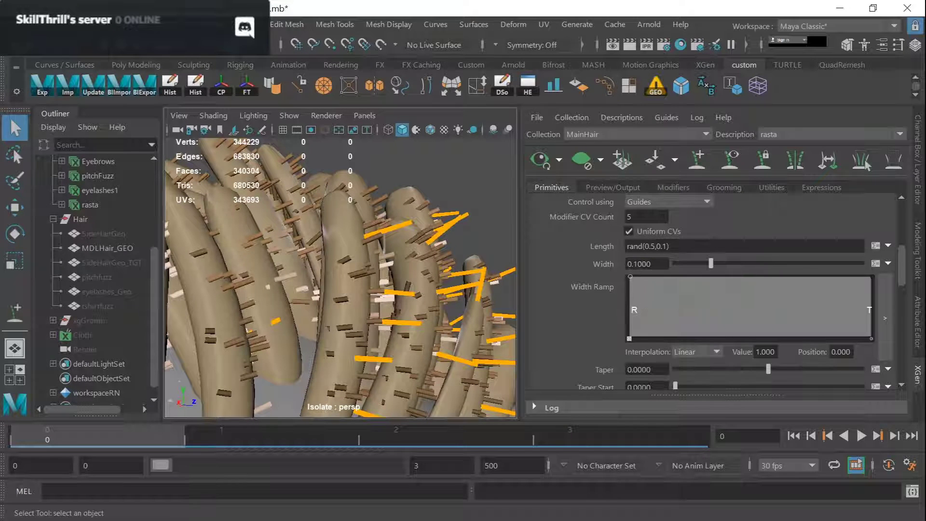
pyautogui.doubleClick(641, 264)
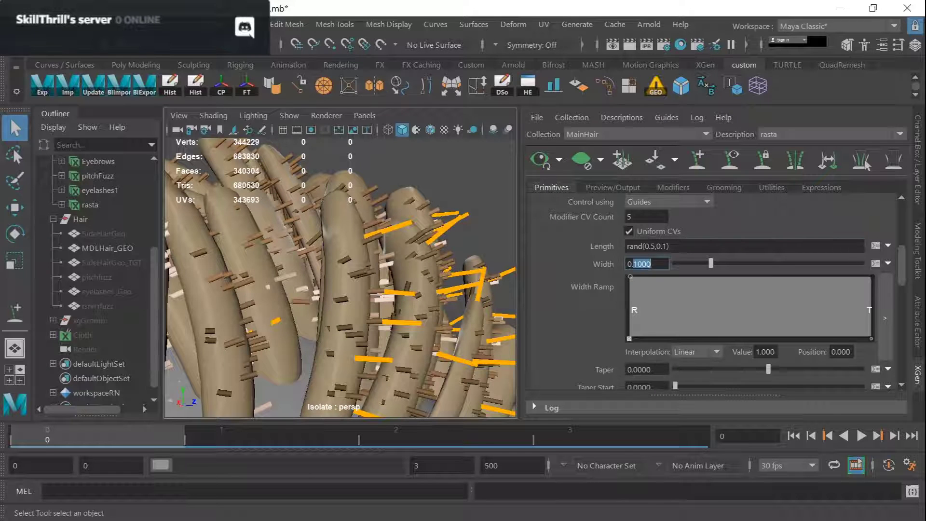
pyautogui.click(670, 246)
pyautogui.click(651, 264)
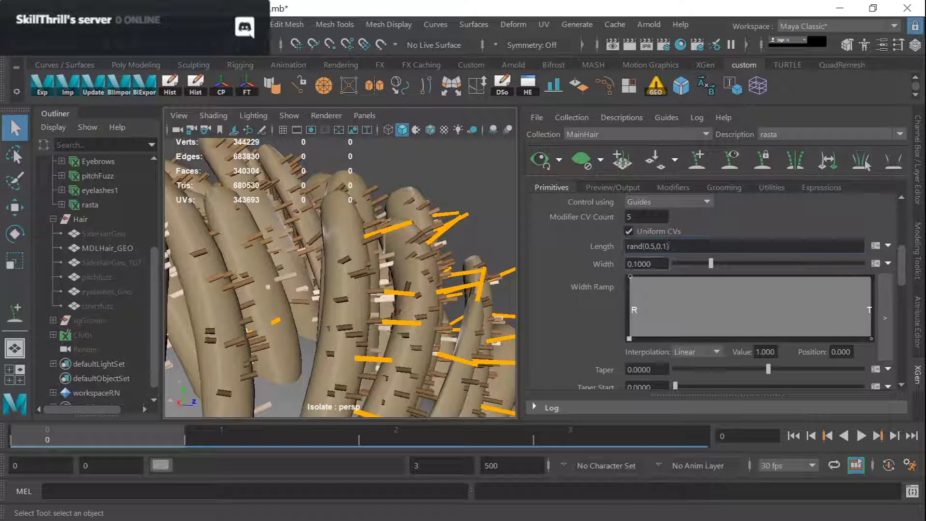
pyautogui.scroll(-7, 306, 241)
pyautogui.scroll(3, 371, 309)
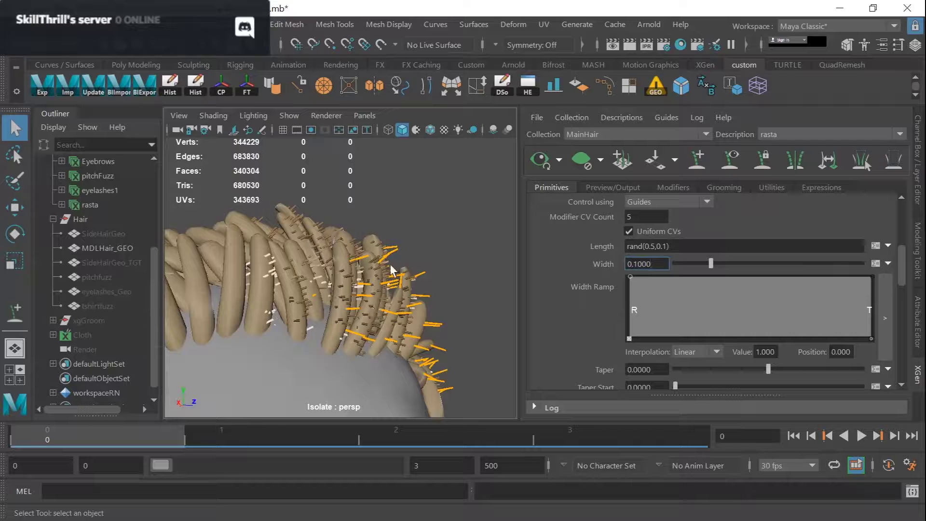
pyautogui.keyDown('alt'); pyautogui.moveTo(391, 269); pyautogui.dragTo(362, 266); pyautogui.keyUp('alt')
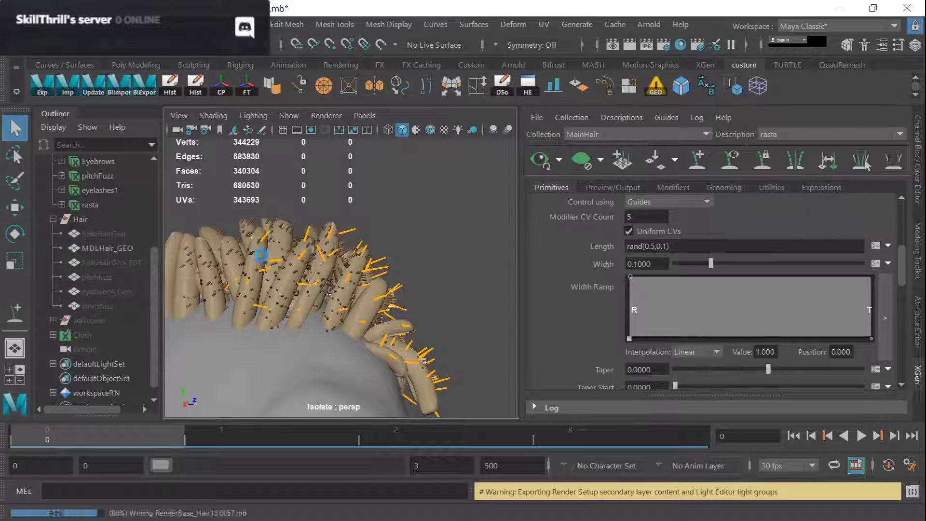
pyautogui.keyDown('alt'); pyautogui.moveTo(270, 267); pyautogui.dragTo(299, 302); pyautogui.keyUp('alt')
pyautogui.scroll(-5, 300, 302)
pyautogui.keyDown('alt'); pyautogui.moveTo(353, 300); pyautogui.dragTo(349, 278, button='middle'); pyautogui.keyUp('alt')
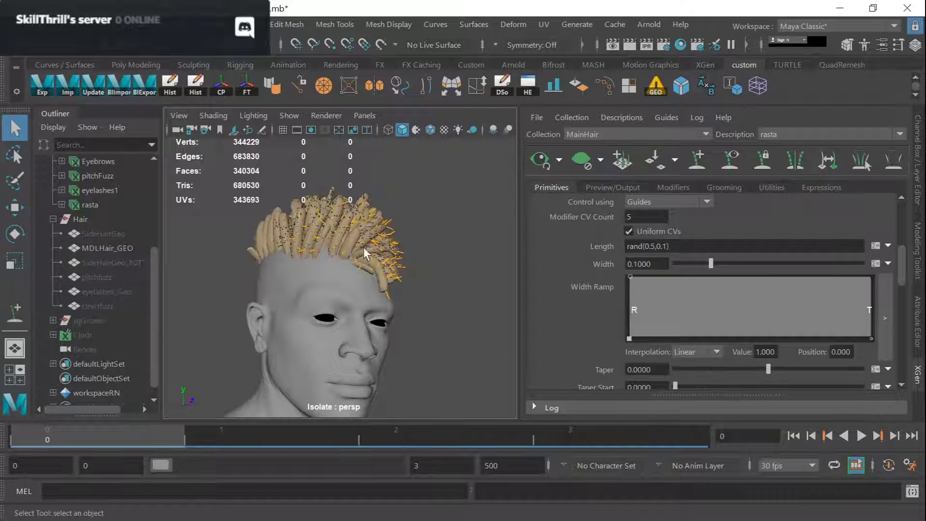
# Set the rasta strand width to 0.01 and check the strands up close on the dreadlocks
pyautogui.scroll(5, 368, 255)
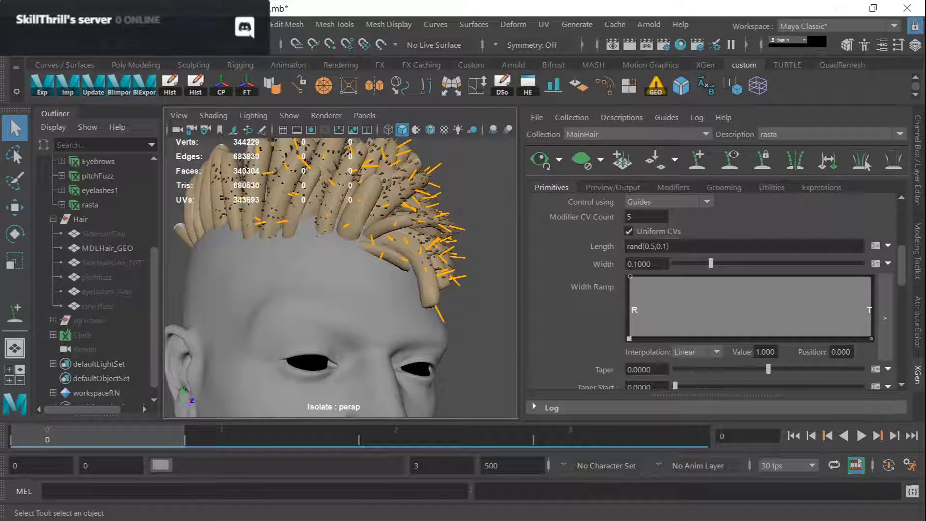
pyautogui.doubleClick(642, 263)
pyautogui.write('01')
pyautogui.press('Return')
pyautogui.keyDown('alt'); pyautogui.moveTo(423, 205); pyautogui.dragTo(372, 270, button='middle'); pyautogui.keyUp('alt')
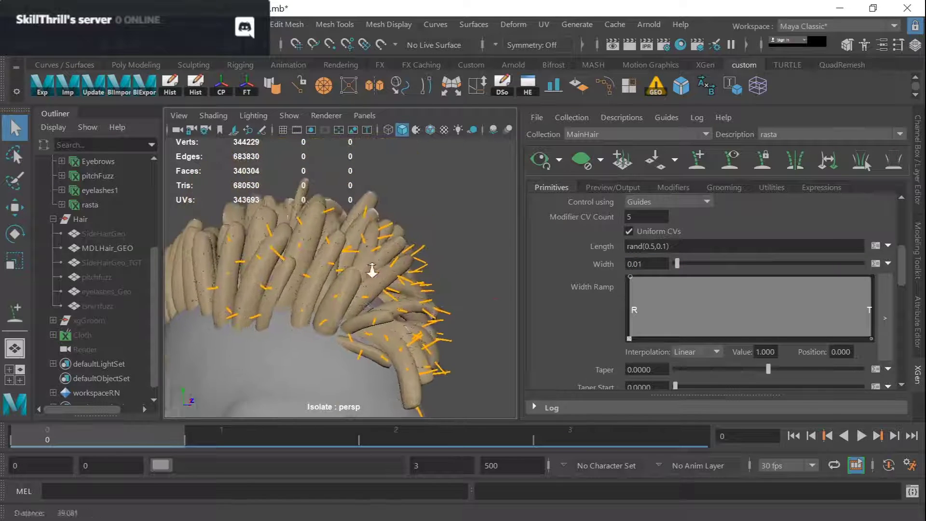
pyautogui.keyDown('alt'); pyautogui.moveTo(372, 270); pyautogui.dragTo(419, 260, button='right'); pyautogui.keyUp('alt')
pyautogui.keyDown('alt'); pyautogui.moveTo(420, 259); pyautogui.dragTo(467, 289, button='middle'); pyautogui.keyUp('alt')
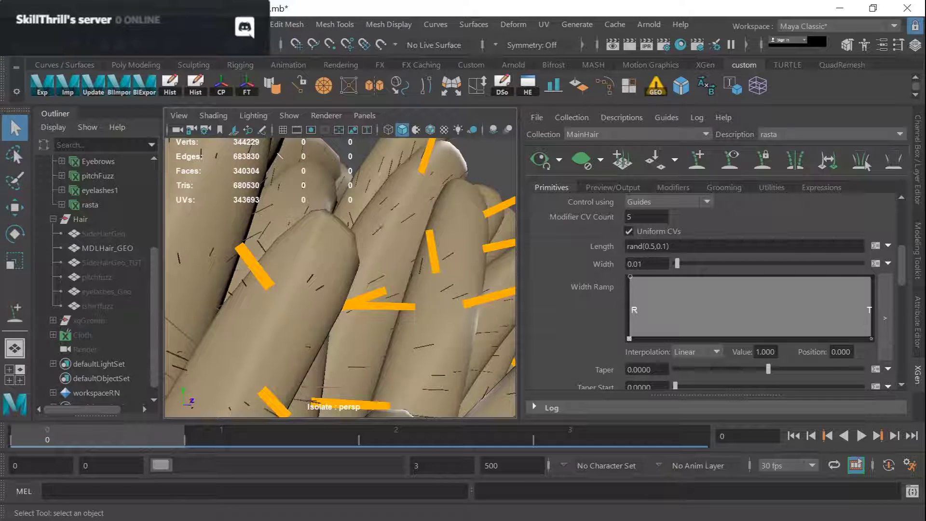
# Review the length expression and width value while comparing the thin strands on the dreadlocks from several distances
pyautogui.click(642, 263)
pyautogui.moveTo(671, 246); pyautogui.dragTo(626, 246)
pyautogui.doubleClick(641, 263)
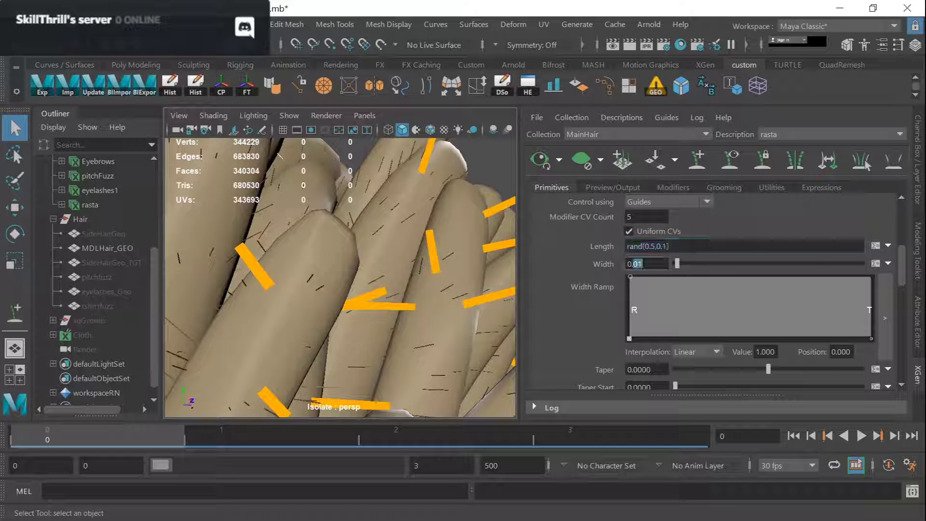
pyautogui.keyDown('alt'); pyautogui.moveTo(436, 256); pyautogui.dragTo(399, 251); pyautogui.keyUp('alt')
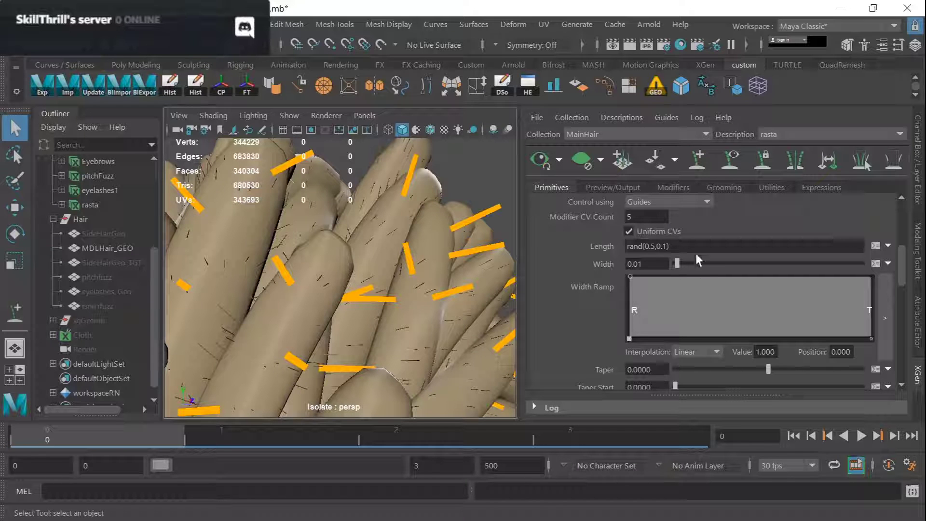
pyautogui.moveTo(670, 246); pyautogui.dragTo(626, 246)
pyautogui.press('Tab')
pyautogui.click(671, 246)
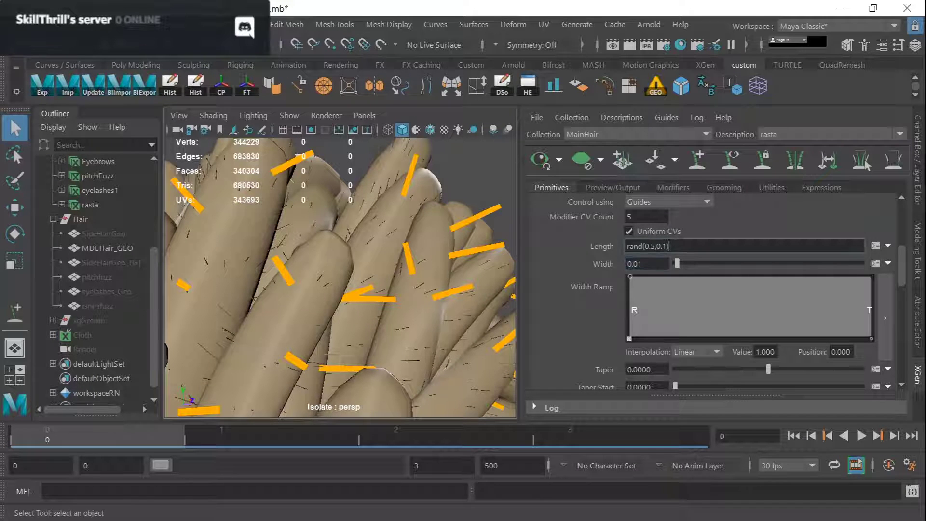
pyautogui.press('Return')
pyautogui.keyDown('alt'); pyautogui.moveTo(405, 291); pyautogui.dragTo(372, 260, button='right'); pyautogui.keyUp('alt')
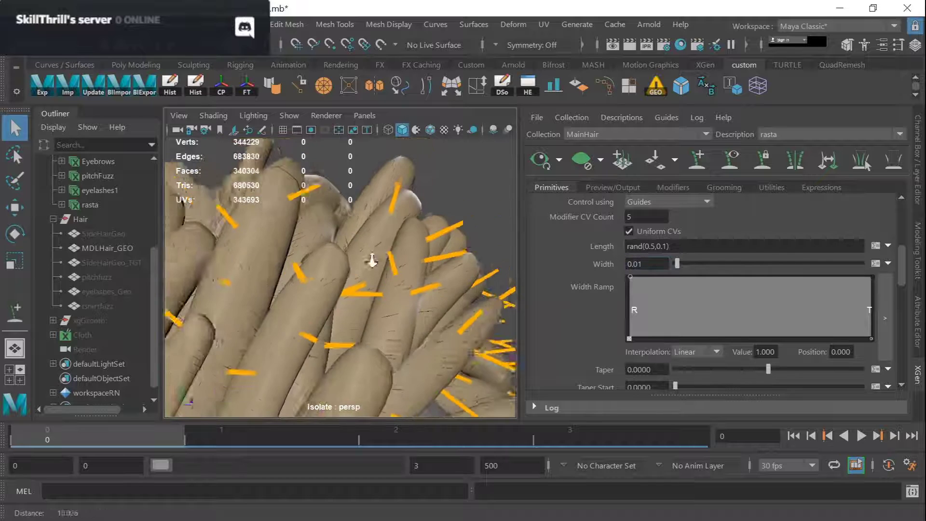
pyautogui.scroll(5, 413, 263)
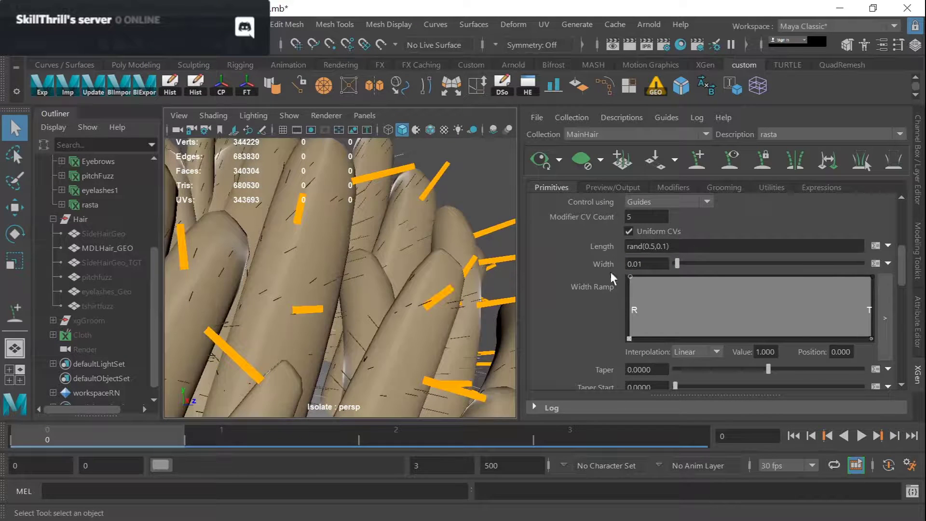
pyautogui.scroll(-3, 357, 240)
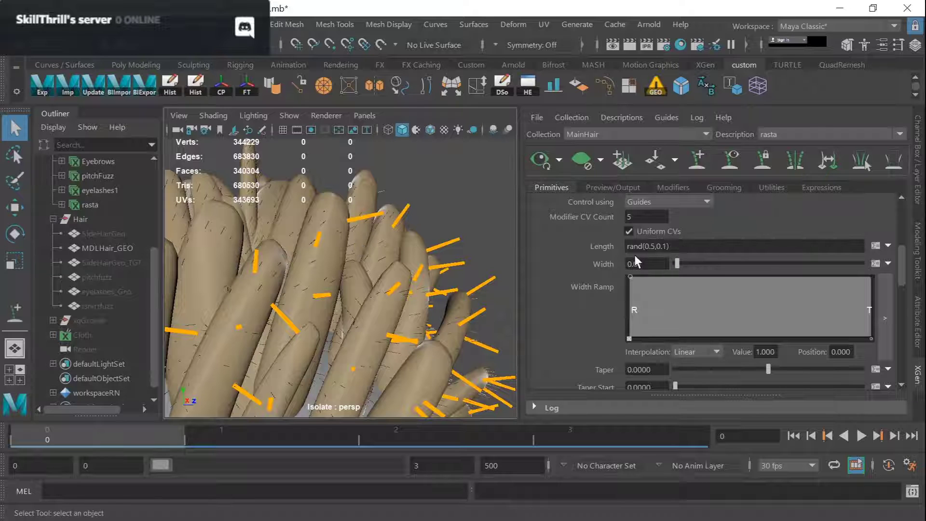
pyautogui.scroll(4, 379, 249)
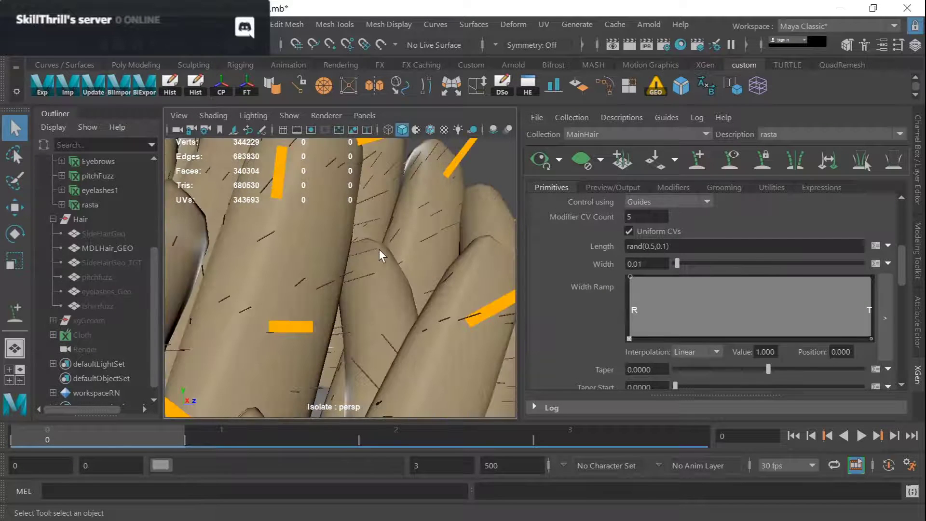
pyautogui.keyDown('alt'); pyautogui.moveTo(368, 210); pyautogui.dragTo(372, 247); pyautogui.keyUp('alt')
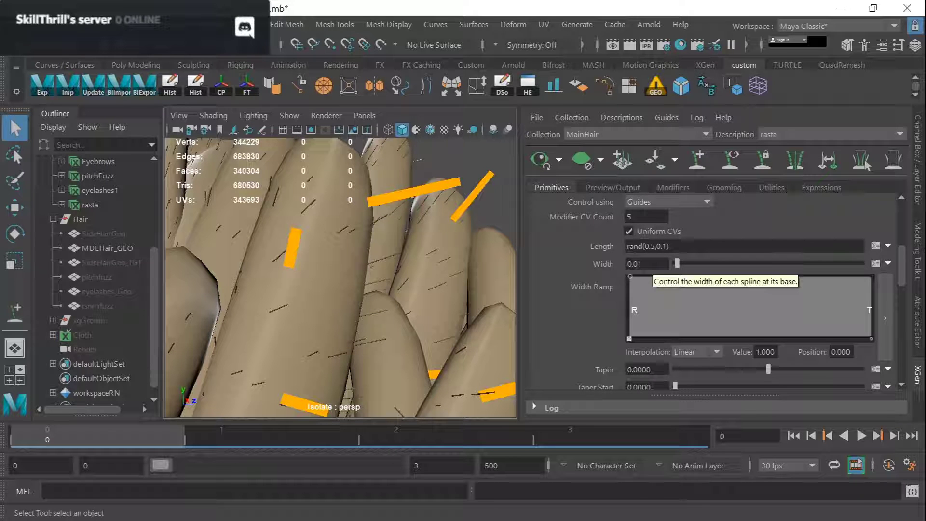
# Reshape the width ramp by lowering the root to about 0.496 and adding a full-width point at position 0.175
pyautogui.keyDown('alt'); pyautogui.moveTo(345, 271); pyautogui.dragTo(274, 265, button='right'); pyautogui.keyUp('alt')
pyautogui.keyDown('alt'); pyautogui.moveTo(274, 264); pyautogui.dragTo(300, 273); pyautogui.keyUp('alt')
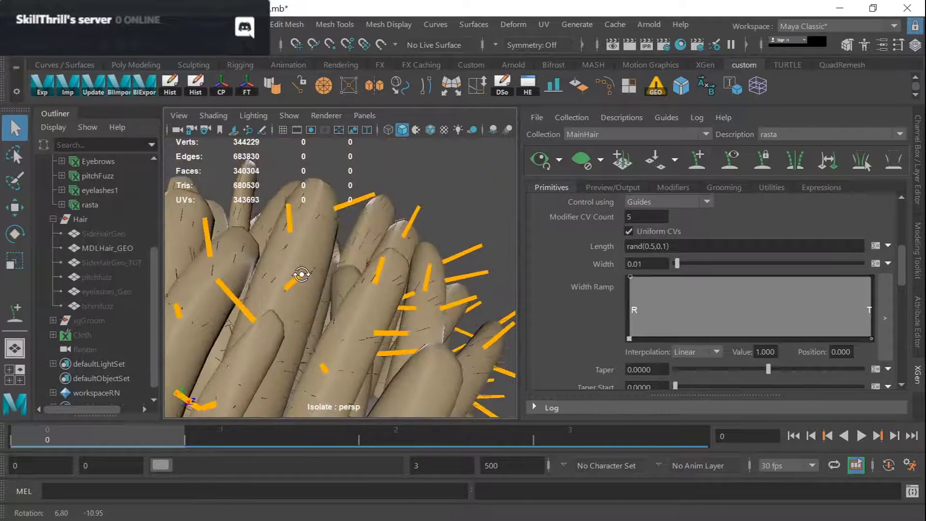
pyautogui.keyDown('alt'); pyautogui.moveTo(300, 273); pyautogui.dragTo(368, 299, button='right'); pyautogui.keyUp('alt')
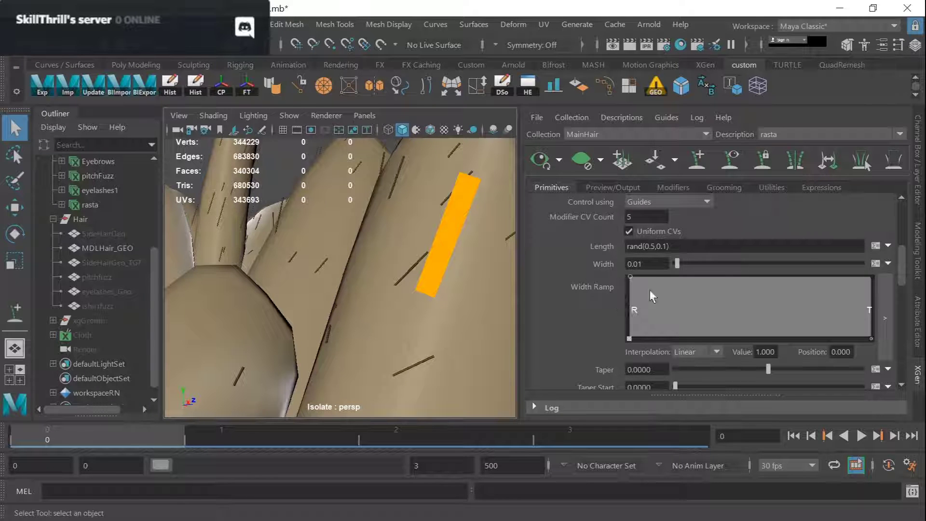
pyautogui.moveTo(631, 276); pyautogui.dragTo(623, 307)
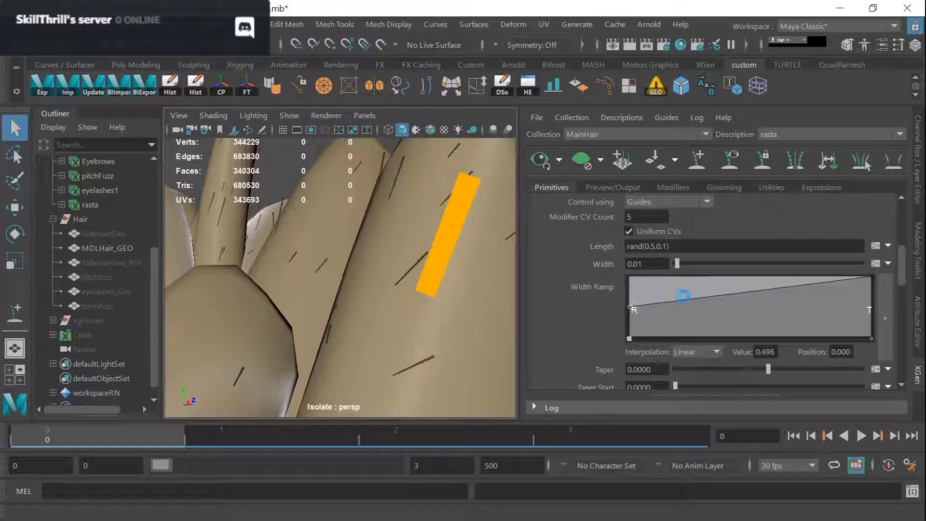
pyautogui.moveTo(672, 285); pyautogui.dragTo(670, 263)
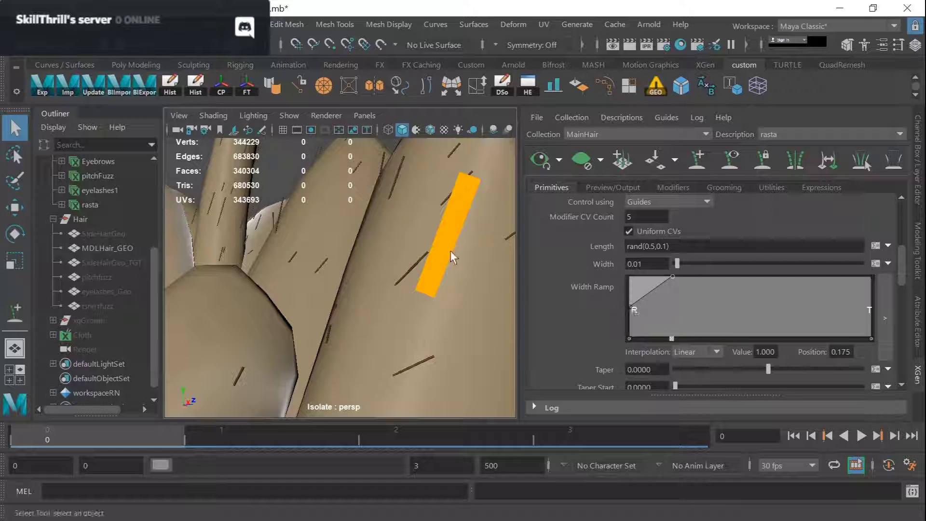
# Add a full-width point near the tip of the width ramp and lower the tip value to 0.344
pyautogui.scroll(-10, 411, 290)
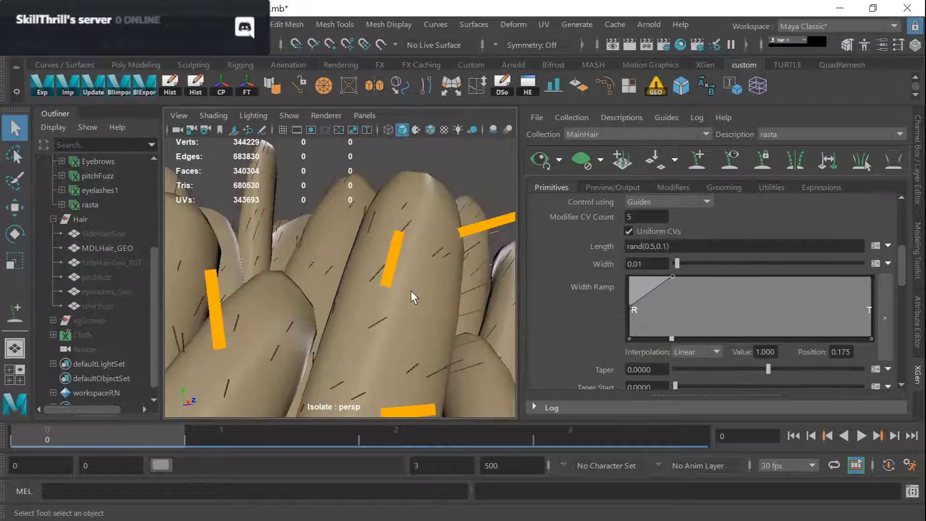
pyautogui.keyDown('alt'); pyautogui.moveTo(405, 292); pyautogui.dragTo(382, 246); pyautogui.keyUp('alt')
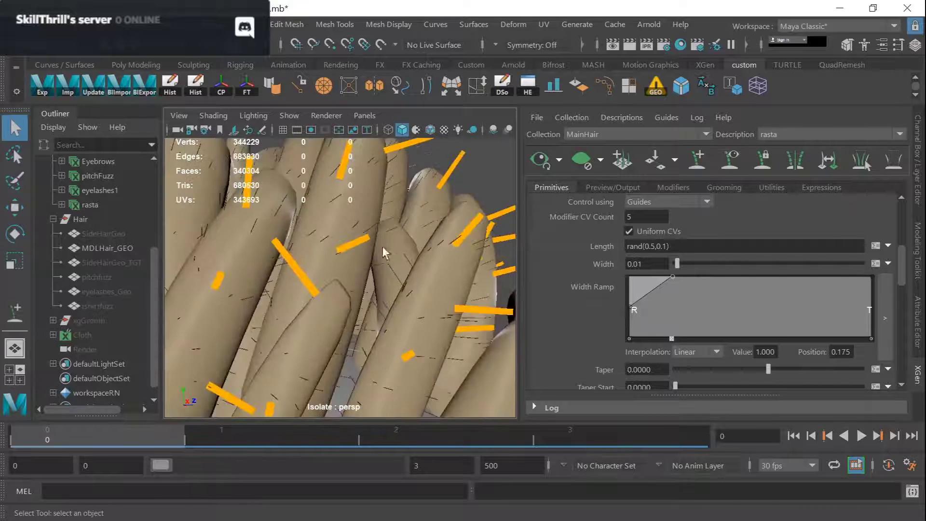
pyautogui.keyDown('alt'); pyautogui.moveTo(383, 246); pyautogui.dragTo(683, 324, button='right'); pyautogui.keyUp('alt')
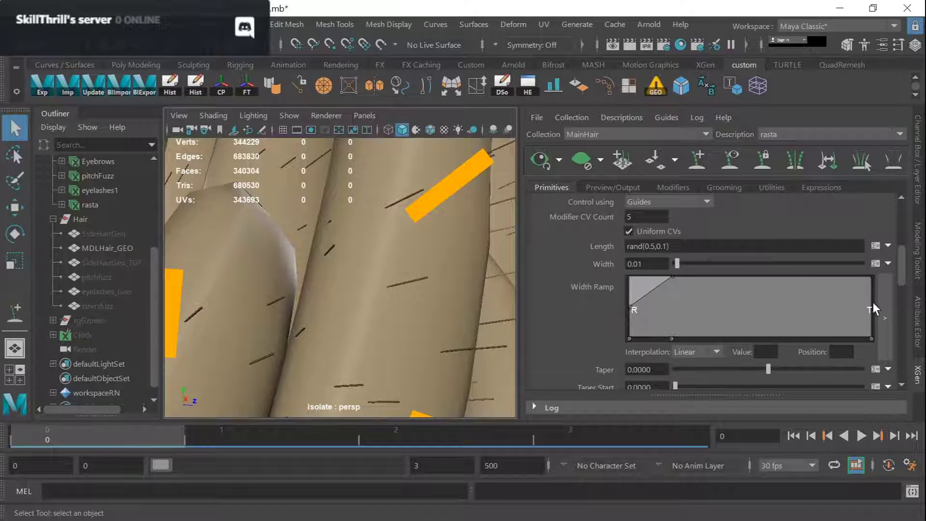
pyautogui.click(833, 279)
pyautogui.click(870, 280)
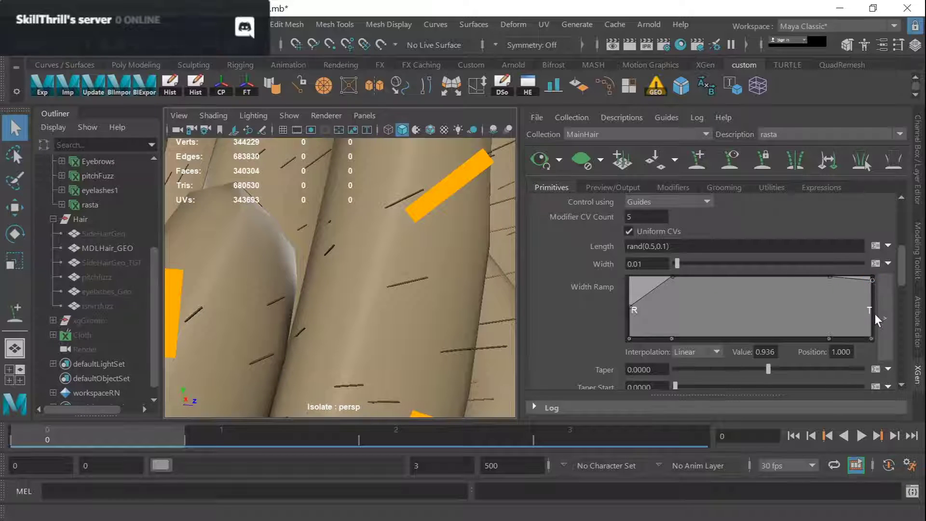
pyautogui.moveTo(876, 316); pyautogui.dragTo(872, 315)
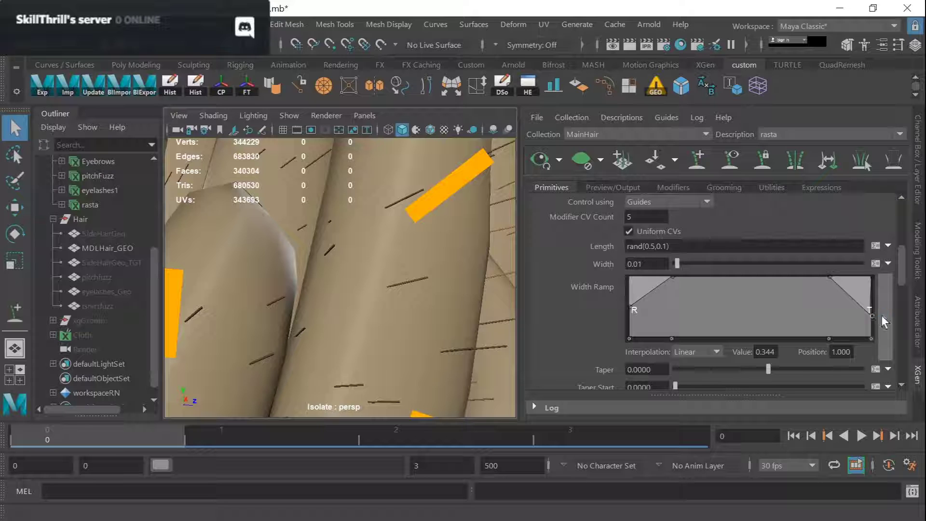
# Examine the strands with both ends tapered across the dreadlocks from far and near
pyautogui.scroll(-5, 398, 285)
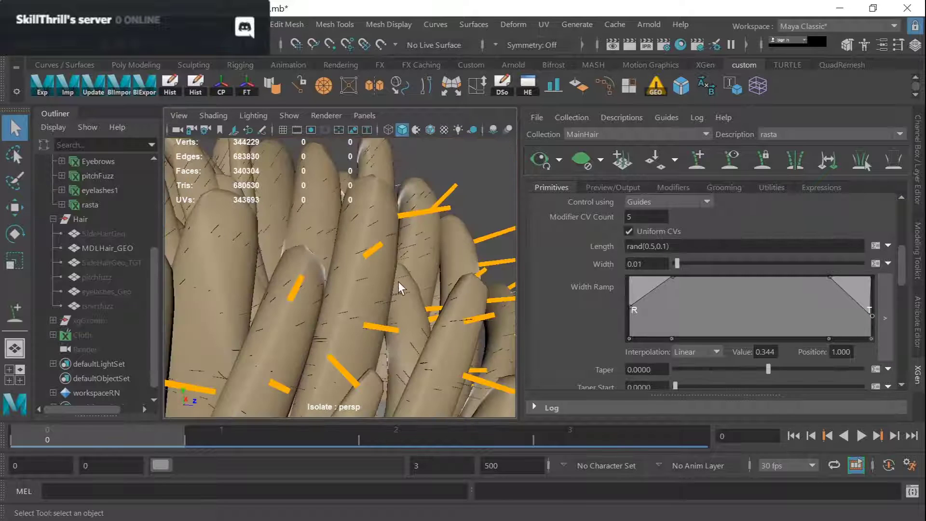
pyautogui.scroll(-3, 398, 281)
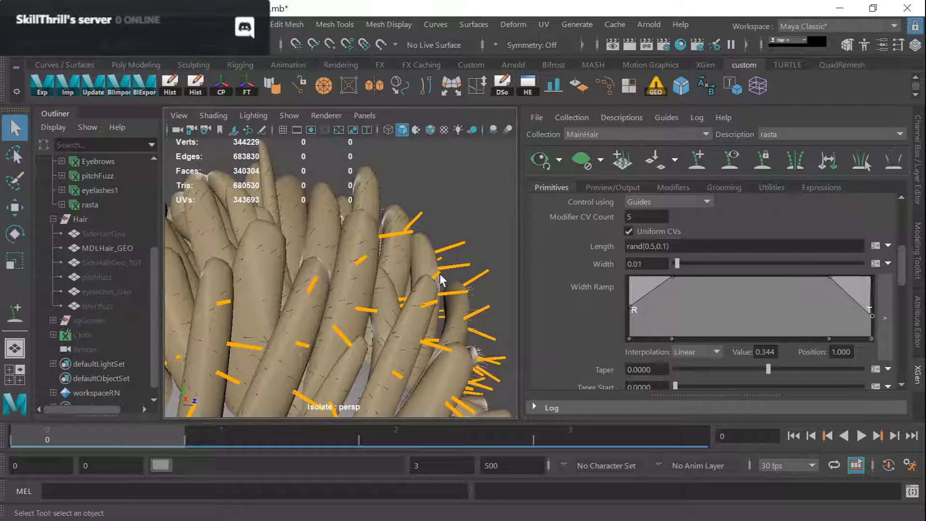
pyautogui.scroll(-3, 555, 311)
pyautogui.scroll(-3, 367, 299)
pyautogui.keyDown('alt'); pyautogui.moveTo(391, 271); pyautogui.dragTo(391, 256, button='middle'); pyautogui.keyUp('alt')
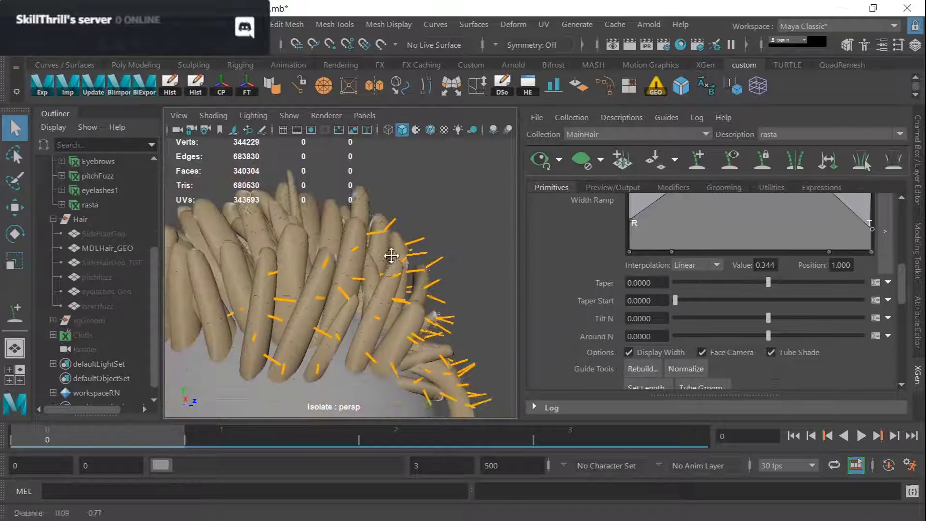
pyautogui.scroll(6, 386, 241)
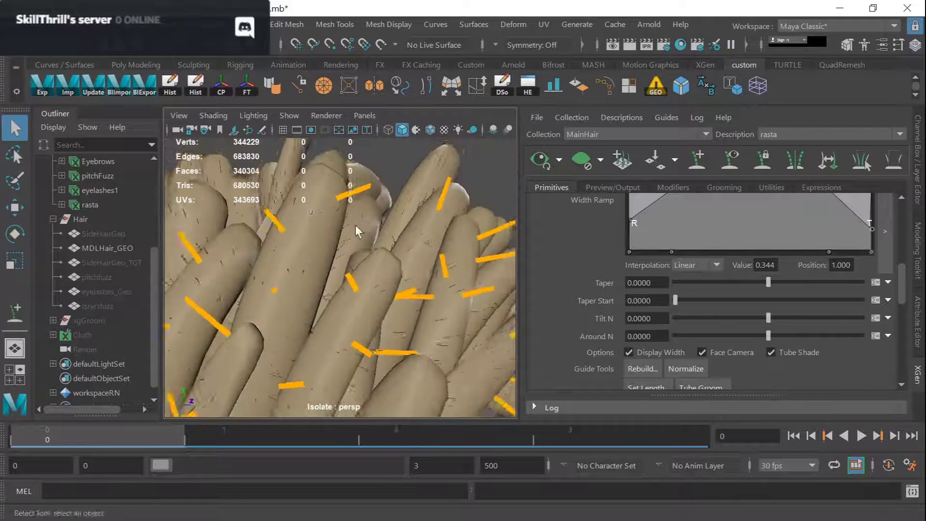
pyautogui.keyDown('alt'); pyautogui.moveTo(356, 225); pyautogui.dragTo(366, 221); pyautogui.keyUp('alt')
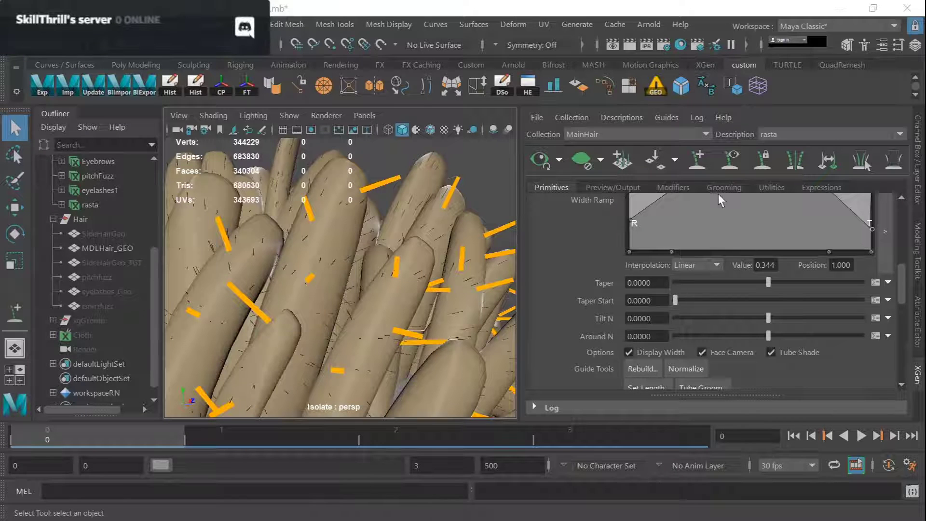
# Add a Clumping modifier to the rasta description and check its effect on the dreadlock strands up close
pyautogui.click(674, 187)
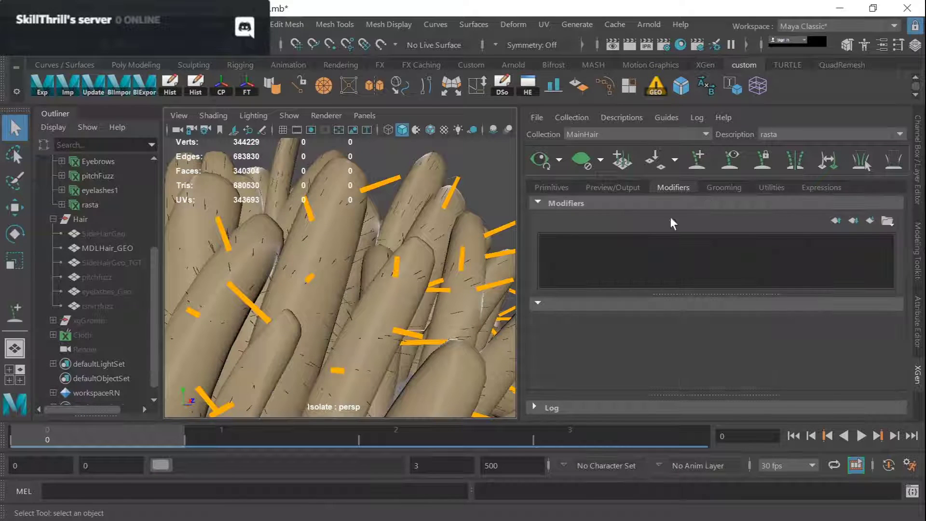
pyautogui.click(866, 221)
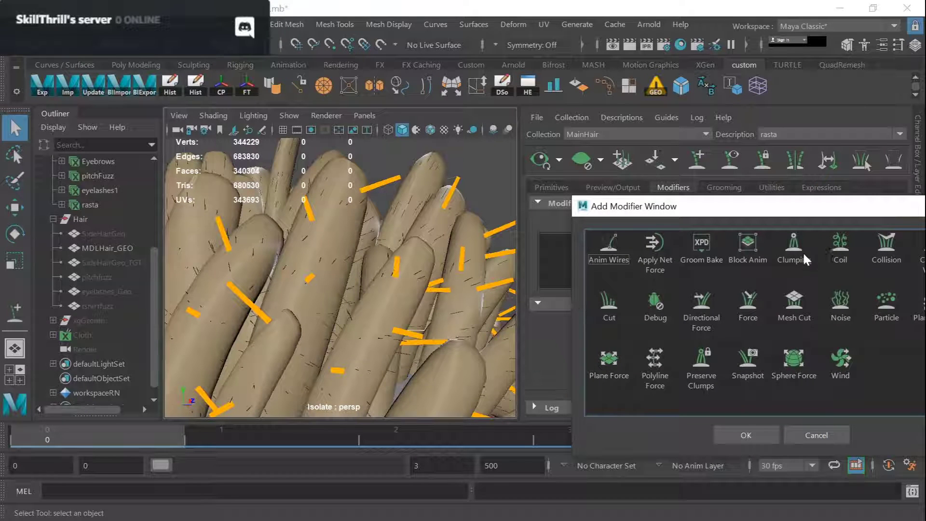
pyautogui.click(793, 248)
pyautogui.click(746, 430)
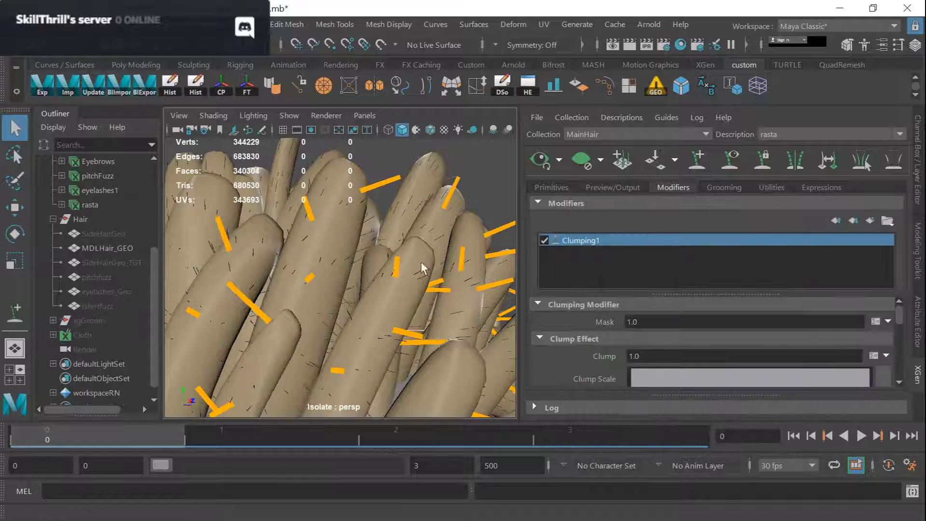
pyautogui.keyDown('alt'); pyautogui.moveTo(381, 207); pyautogui.dragTo(348, 270, button='right'); pyautogui.keyUp('alt')
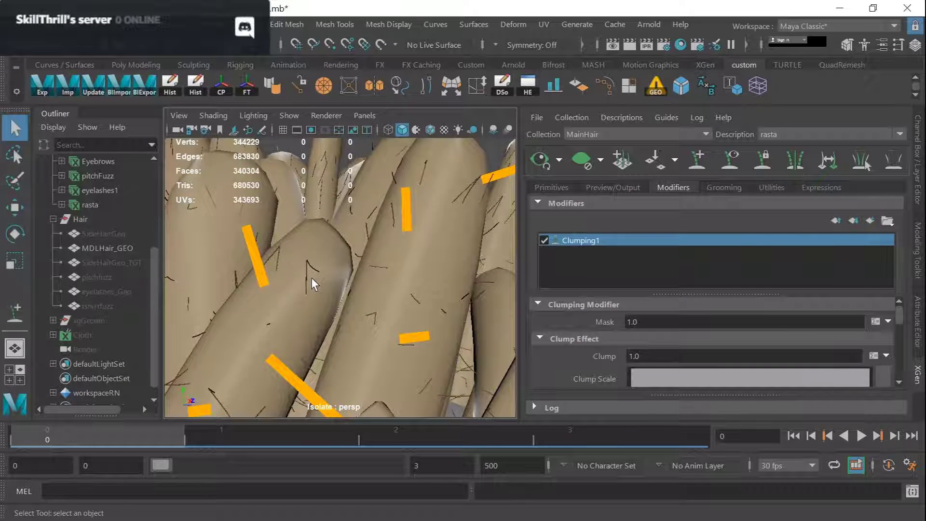
# Open the modifier CV count of the rasta primitive attributes for editing
pyautogui.click(554, 187)
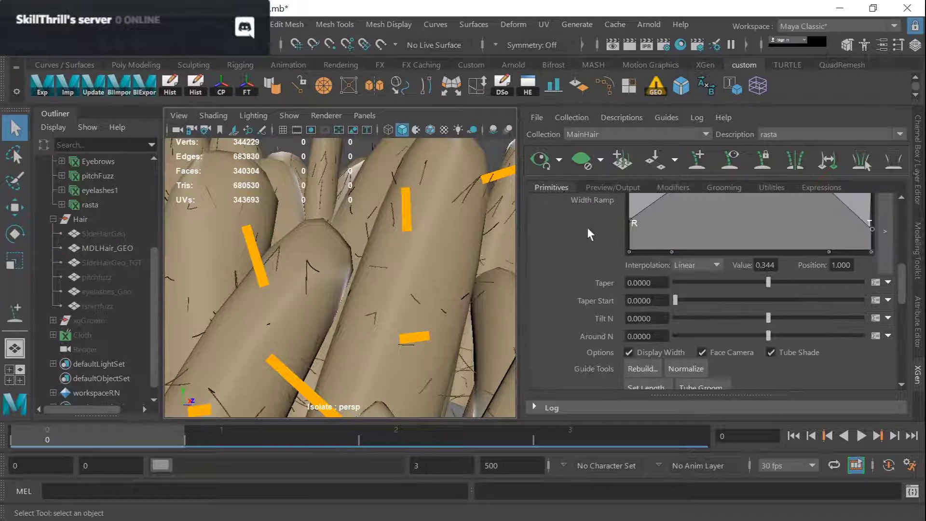
pyautogui.scroll(5, 600, 279)
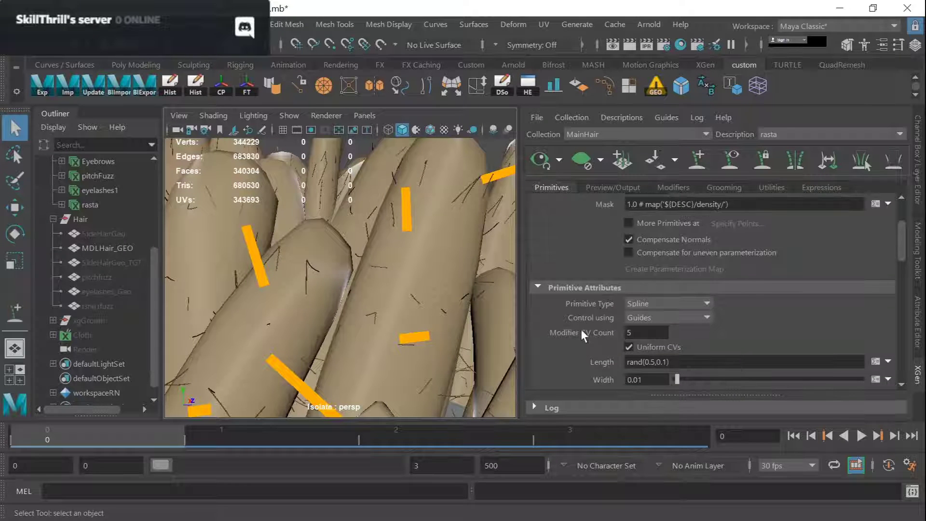
pyautogui.click(641, 332)
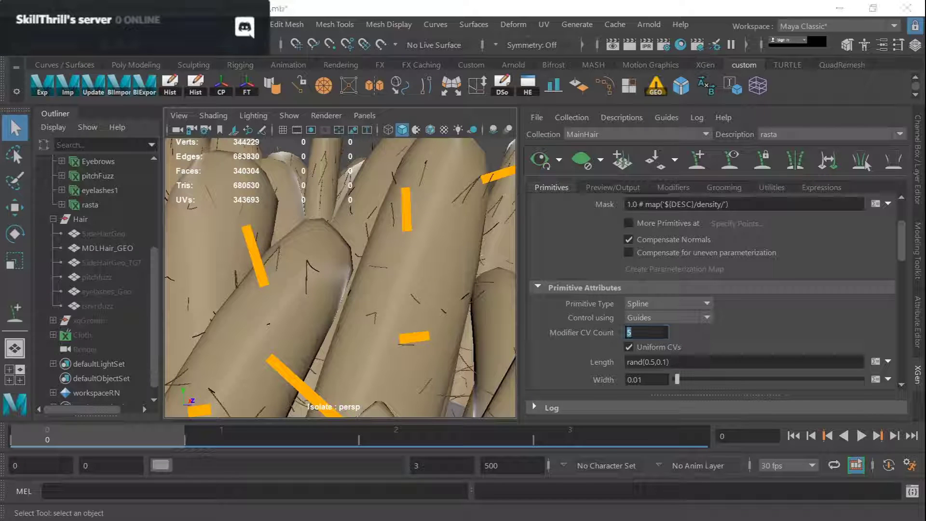
pyautogui.doubleClick(652, 332)
# Add a Noise modifier to the rasta description on top of the clumping
pyautogui.click(675, 186)
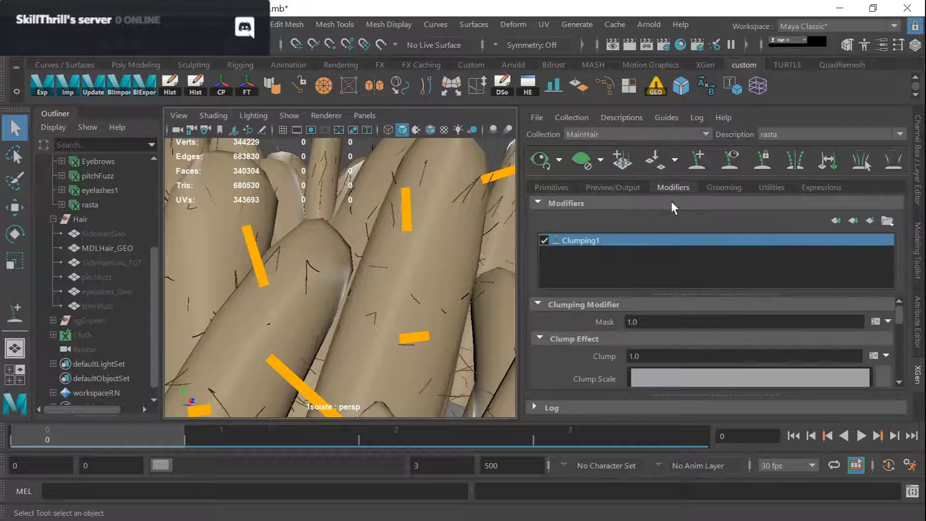
pyautogui.click(870, 220)
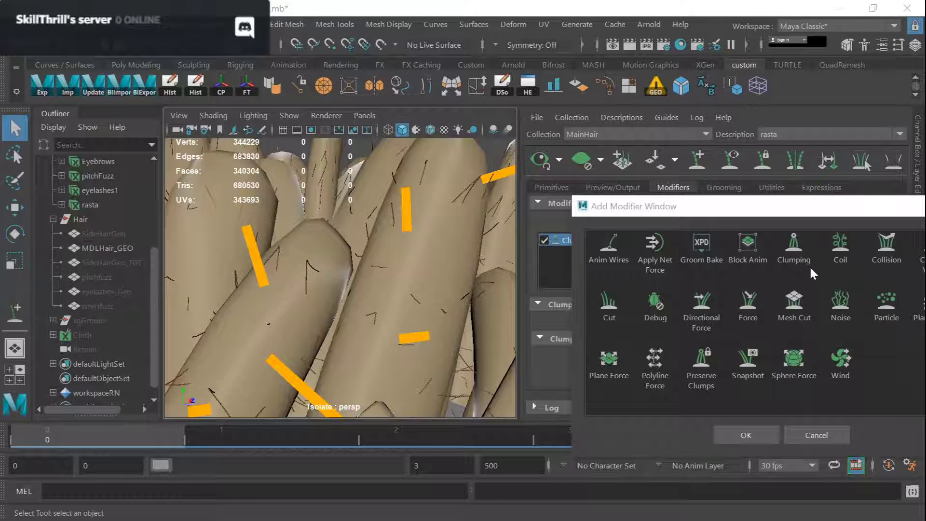
pyautogui.click(839, 308)
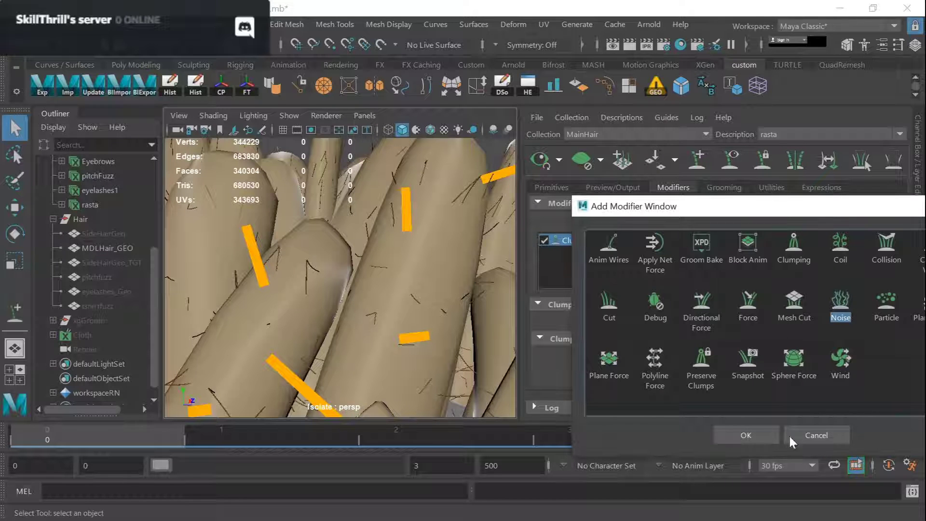
pyautogui.click(745, 435)
# Examine the noise effect on the strands around the dreadlock tips from several angles and distances
pyautogui.keyDown('alt'); pyautogui.moveTo(406, 190); pyautogui.dragTo(376, 264); pyautogui.keyUp('alt')
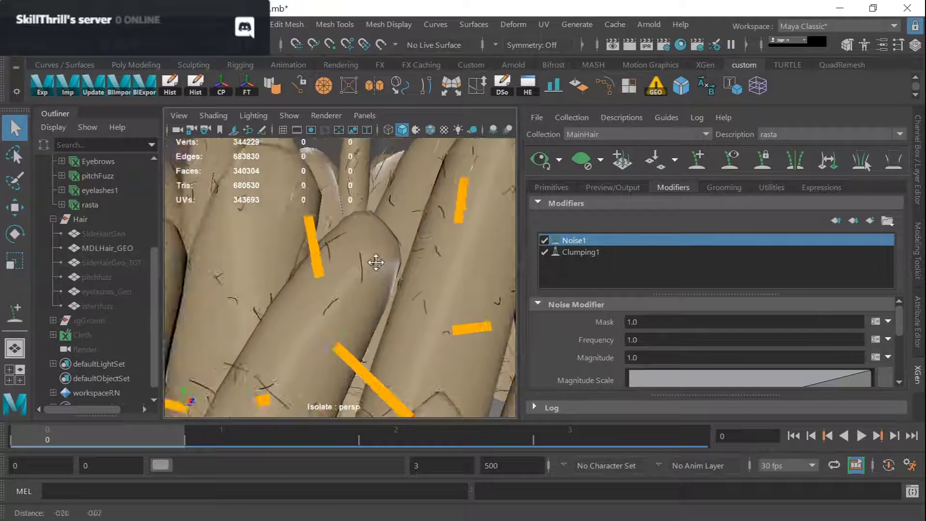
pyautogui.keyDown('alt'); pyautogui.moveTo(376, 264); pyautogui.dragTo(388, 180, button='right'); pyautogui.keyUp('alt')
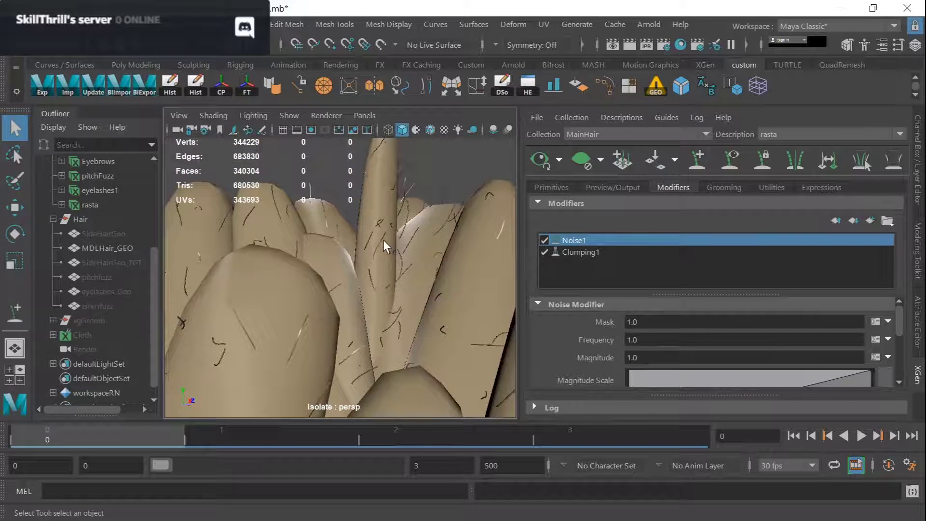
pyautogui.keyDown('alt'); pyautogui.moveTo(383, 239); pyautogui.dragTo(429, 256); pyautogui.keyUp('alt')
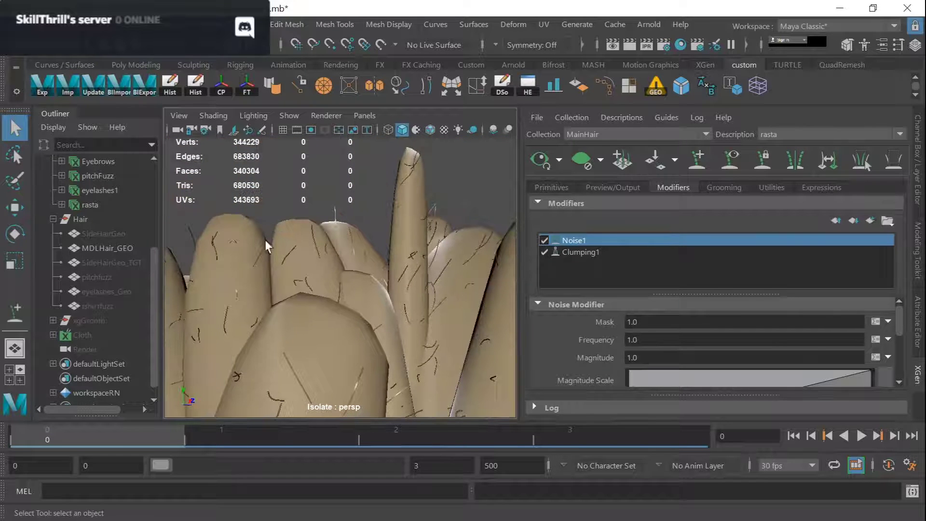
pyautogui.keyDown('alt'); pyautogui.moveTo(403, 255); pyautogui.dragTo(396, 284, button='middle'); pyautogui.keyUp('alt')
pyautogui.scroll(5, 299, 288)
pyautogui.keyDown('alt'); pyautogui.moveTo(328, 303); pyautogui.dragTo(363, 311, button='middle'); pyautogui.keyUp('alt')
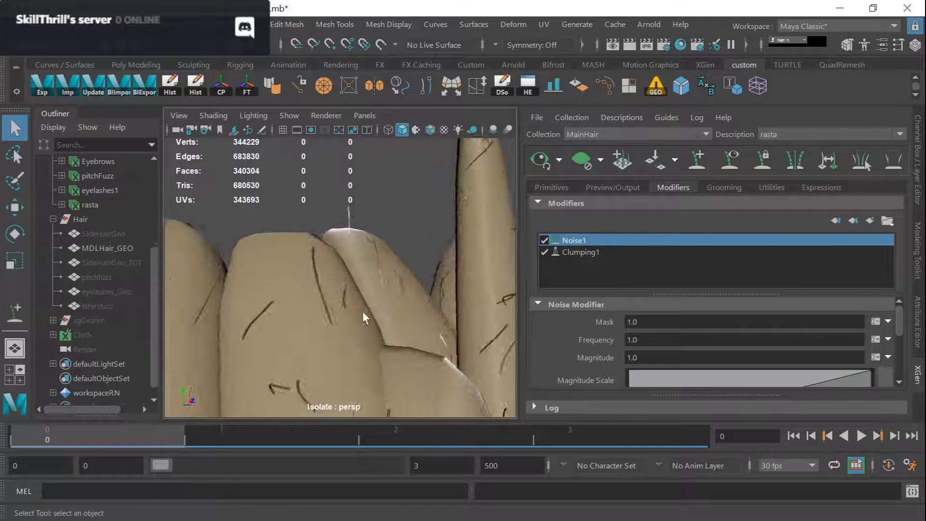
pyautogui.keyDown('alt'); pyautogui.moveTo(362, 311); pyautogui.dragTo(385, 255); pyautogui.keyUp('alt')
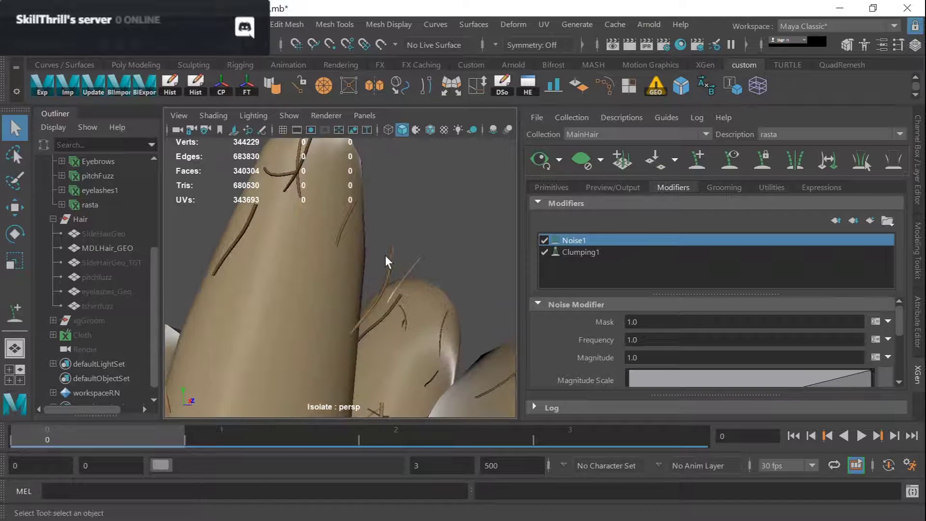
# Set the rasta modifier CV count to 32 and check the curvature of the strands on the dreadlocks
pyautogui.click(562, 187)
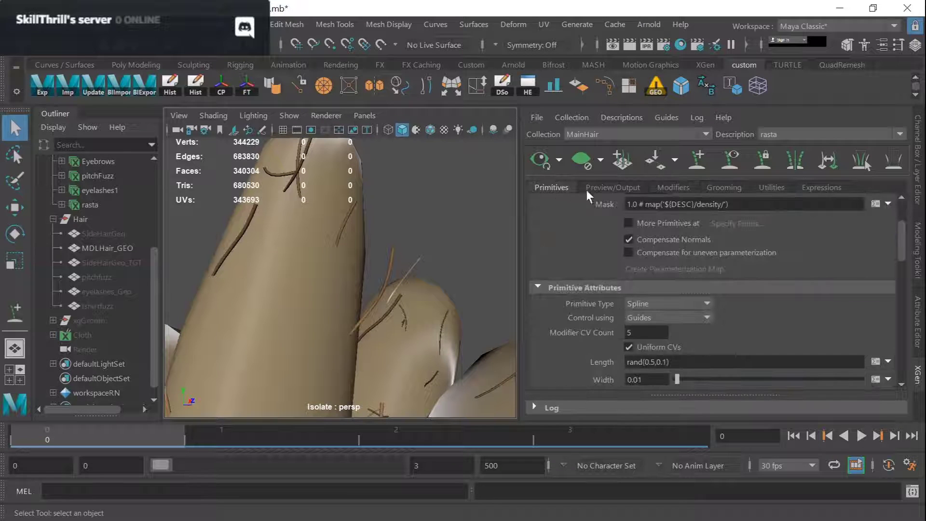
pyautogui.moveTo(641, 332); pyautogui.dragTo(580, 340)
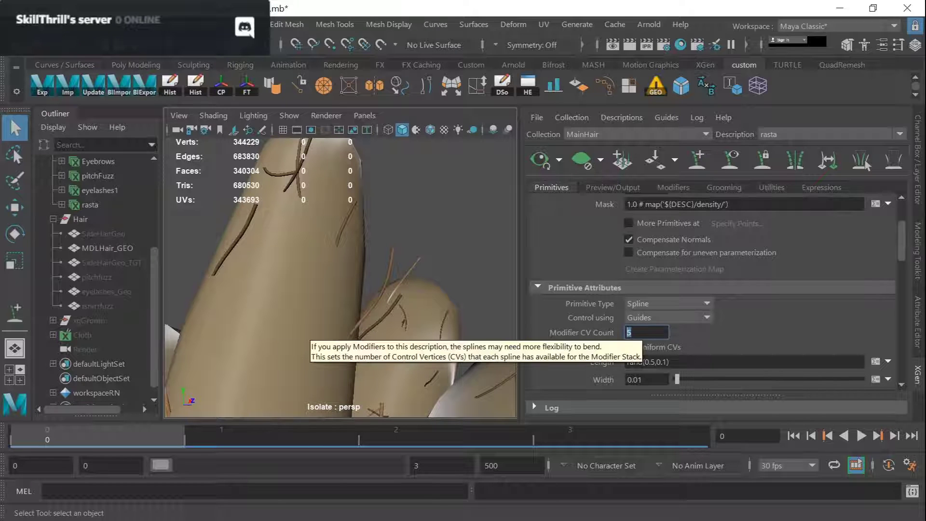
pyautogui.write('32')
pyautogui.press('Return')
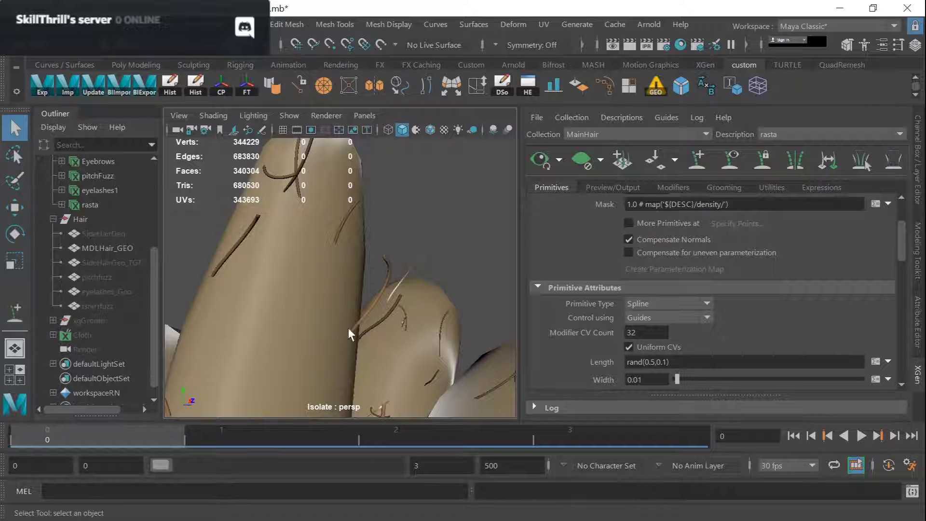
pyautogui.moveTo(646, 333); pyautogui.dragTo(448, 331)
pyautogui.keyDown('alt'); pyautogui.moveTo(447, 331); pyautogui.dragTo(598, 434, button='right'); pyautogui.keyUp('alt')
pyautogui.keyDown('alt'); pyautogui.moveTo(424, 320); pyautogui.dragTo(409, 282, button='middle'); pyautogui.keyUp('alt')
pyautogui.keyDown('alt'); pyautogui.moveTo(409, 282); pyautogui.dragTo(372, 256); pyautogui.keyUp('alt')
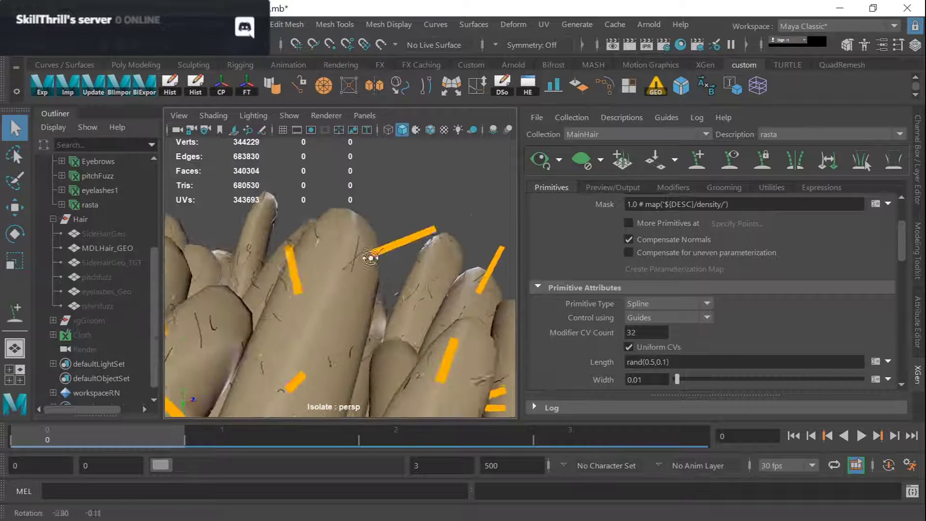
# Add a Coil modifier above the noise in the rasta modifier stack and inspect the strands up close
pyautogui.click(625, 187)
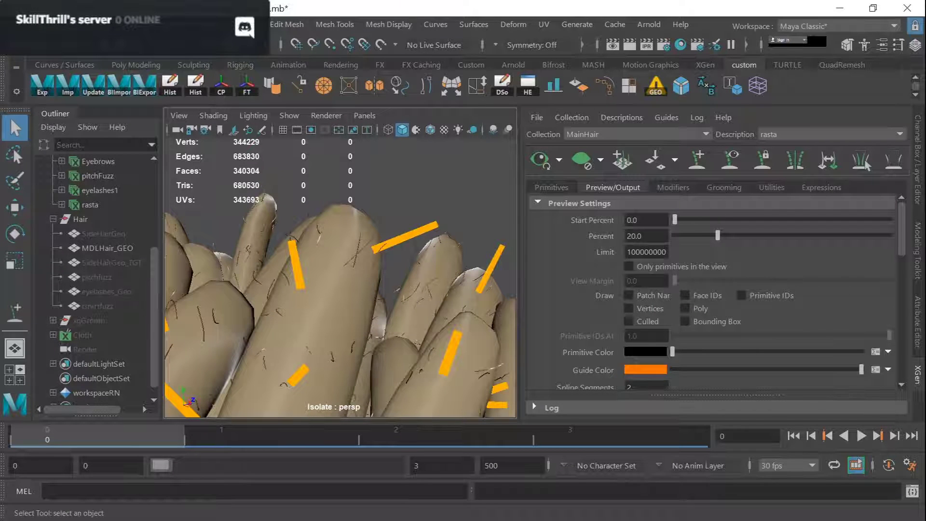
pyautogui.click(673, 187)
pyautogui.keyDown('alt'); pyautogui.moveTo(417, 296); pyautogui.dragTo(374, 308, button='right'); pyautogui.keyUp('alt')
pyautogui.keyDown('alt'); pyautogui.moveTo(450, 260); pyautogui.dragTo(340, 271, button='right'); pyautogui.keyUp('alt')
pyautogui.keyDown('alt'); pyautogui.moveTo(340, 271); pyautogui.dragTo(368, 252, button='middle'); pyautogui.keyUp('alt')
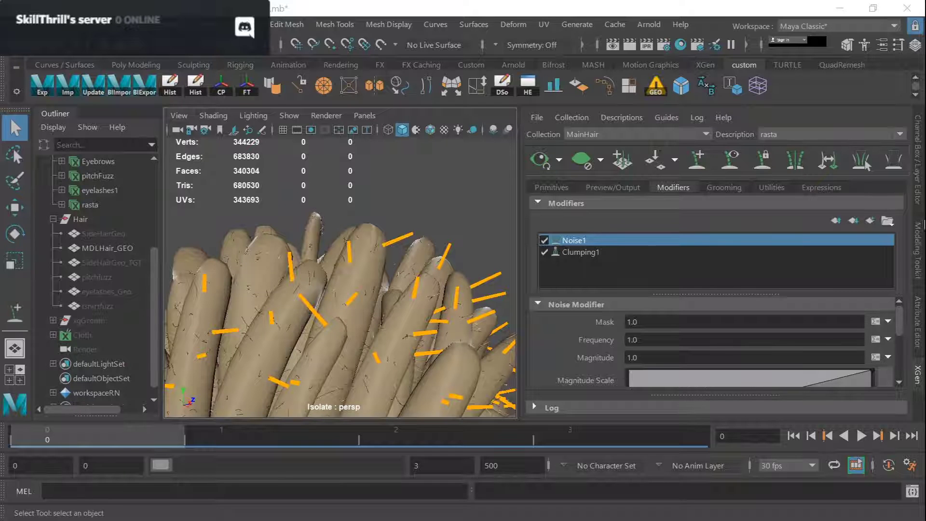
pyautogui.click(870, 220)
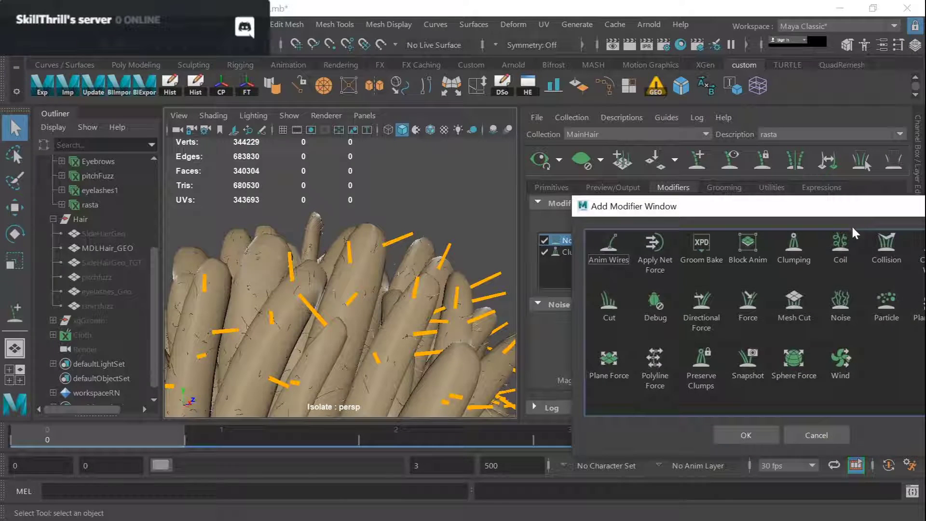
pyautogui.click(842, 251)
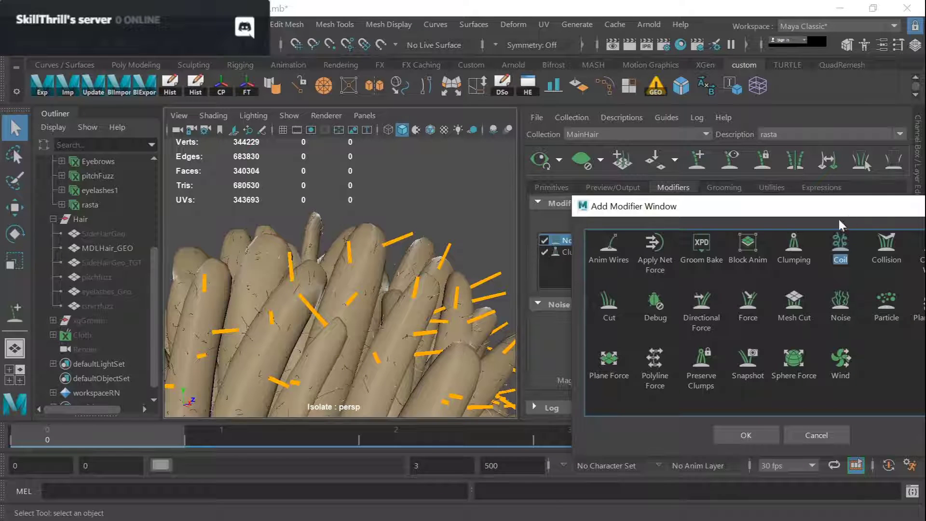
pyautogui.moveTo(828, 213); pyautogui.dragTo(682, 192)
pyautogui.press('Return')
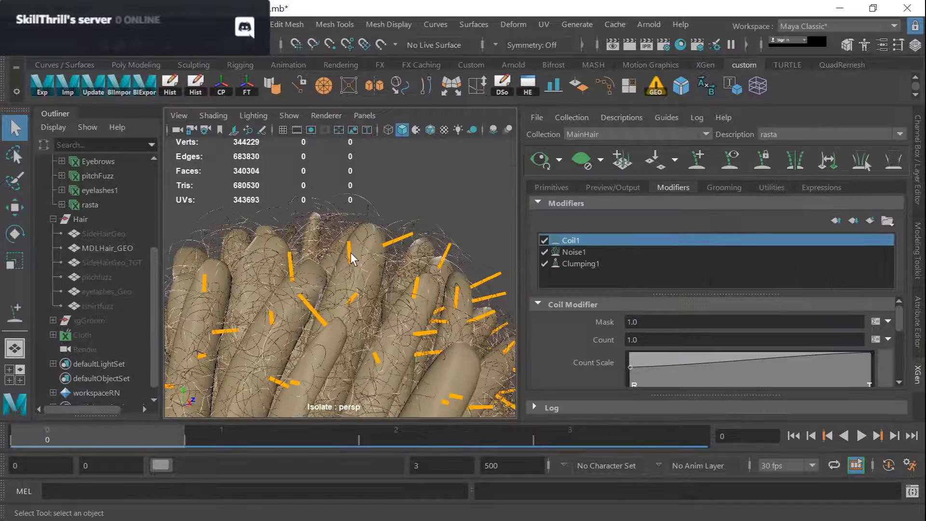
pyautogui.scroll(5, 389, 228)
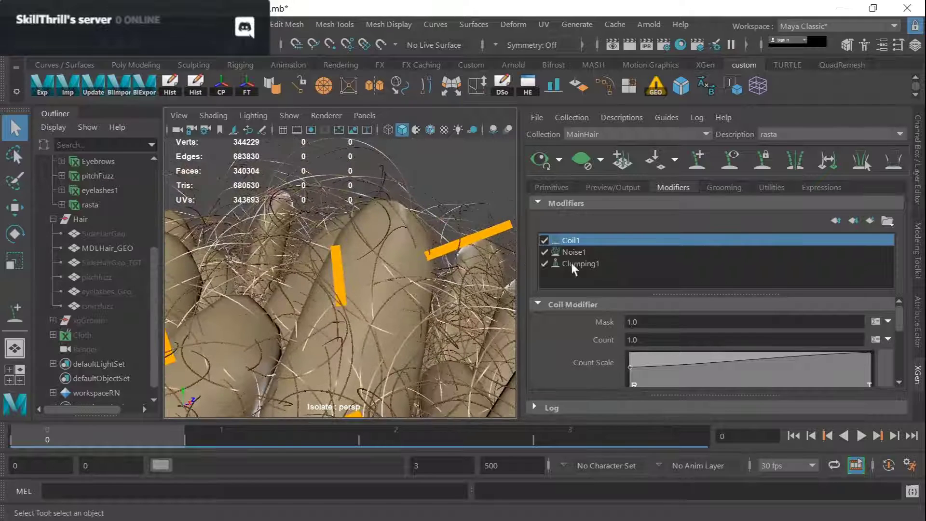
# Move the Coil modifier between Noise and Clumping in the rasta modifier stack and inspect the strands on the dreadlocks
pyautogui.moveTo(577, 239); pyautogui.dragTo(573, 255)
pyautogui.scroll(-3, 388, 279)
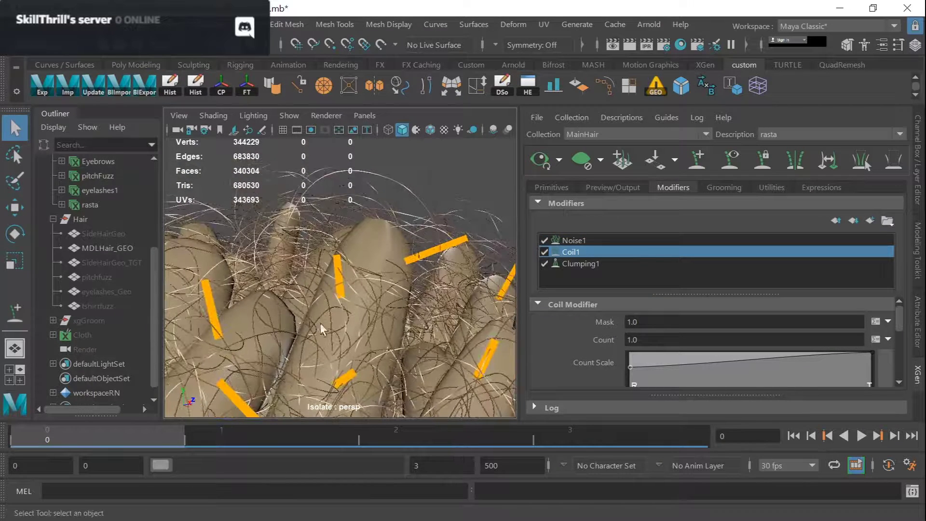
pyautogui.scroll(3, 292, 300)
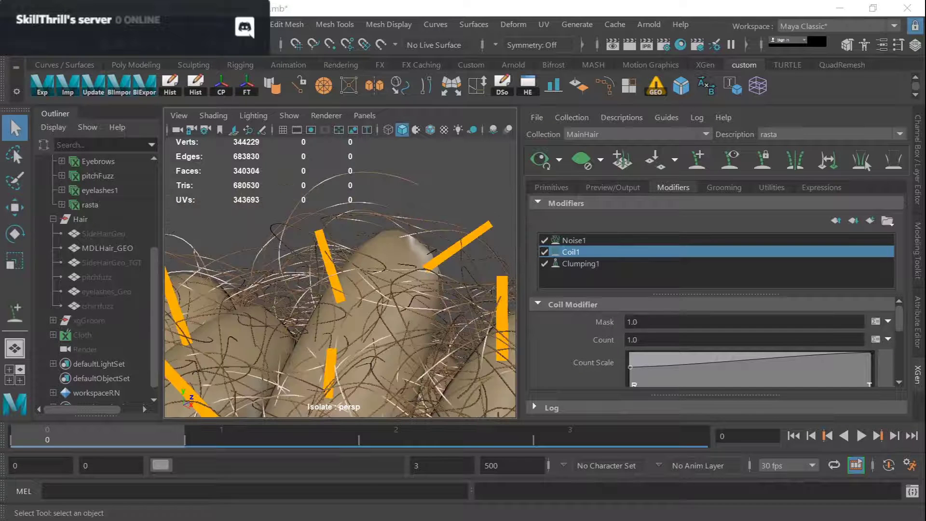
pyautogui.scroll(-4, 716, 365)
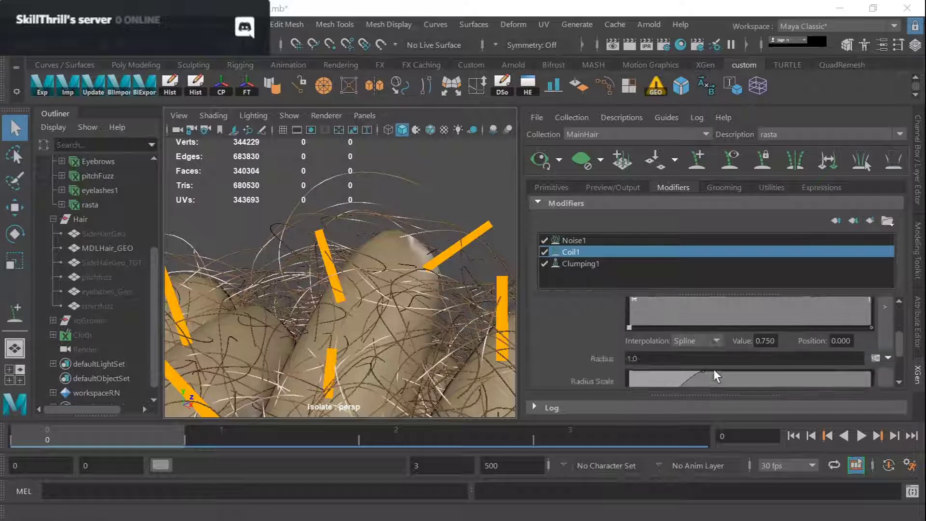
pyautogui.keyDown('alt'); pyautogui.moveTo(430, 347); pyautogui.dragTo(187, 212, button='right'); pyautogui.keyUp('alt')
pyautogui.keyDown('alt'); pyautogui.moveTo(187, 212); pyautogui.dragTo(384, 335); pyautogui.keyUp('alt')
pyautogui.scroll(5, 380, 255)
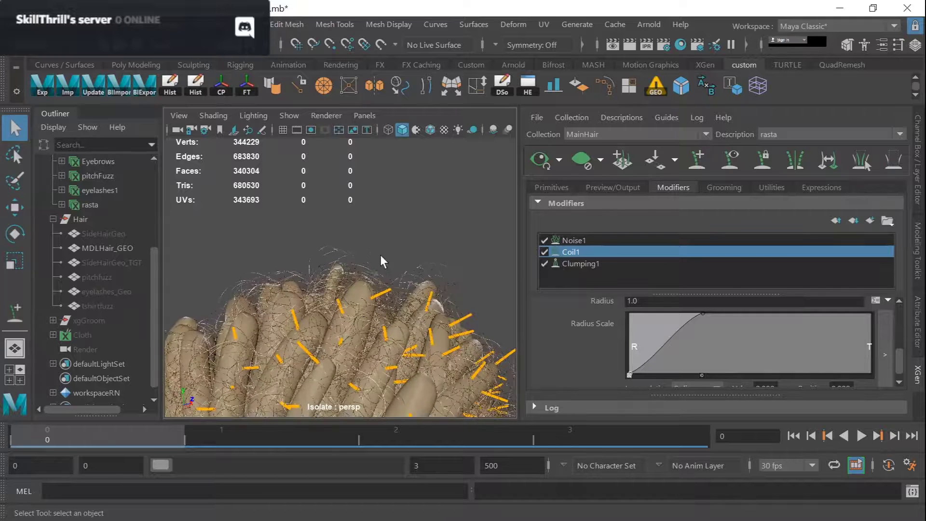
pyautogui.keyDown('alt'); pyautogui.moveTo(380, 254); pyautogui.dragTo(425, 285, button='right'); pyautogui.keyUp('alt')
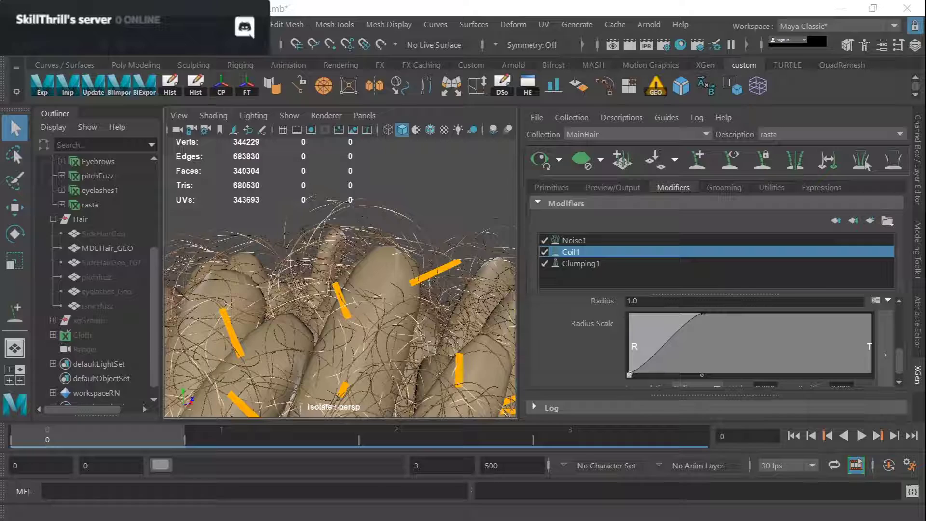
# Switch to the browser, look through the Google Images results for dreadlocks as strand reference, and return to Maya
pyautogui.moveTo(0, 24); pyautogui.dragTo(461, 1)
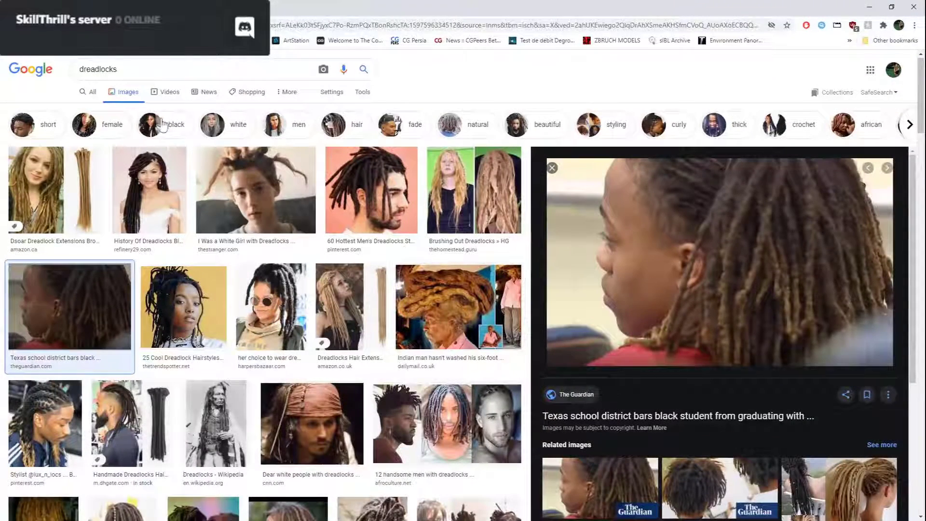
pyautogui.scroll(-5, 451, 342)
pyautogui.scroll(-7, 450, 342)
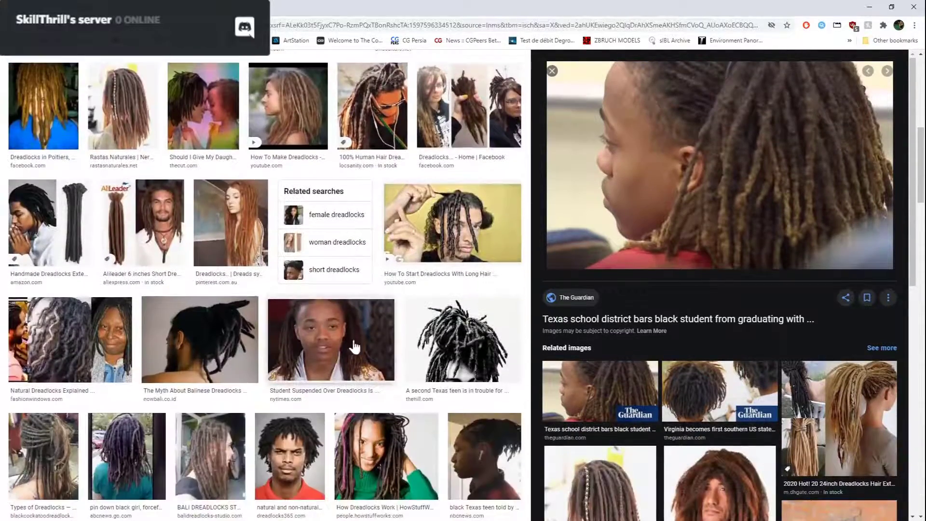
pyautogui.scroll(-5, 384, 378)
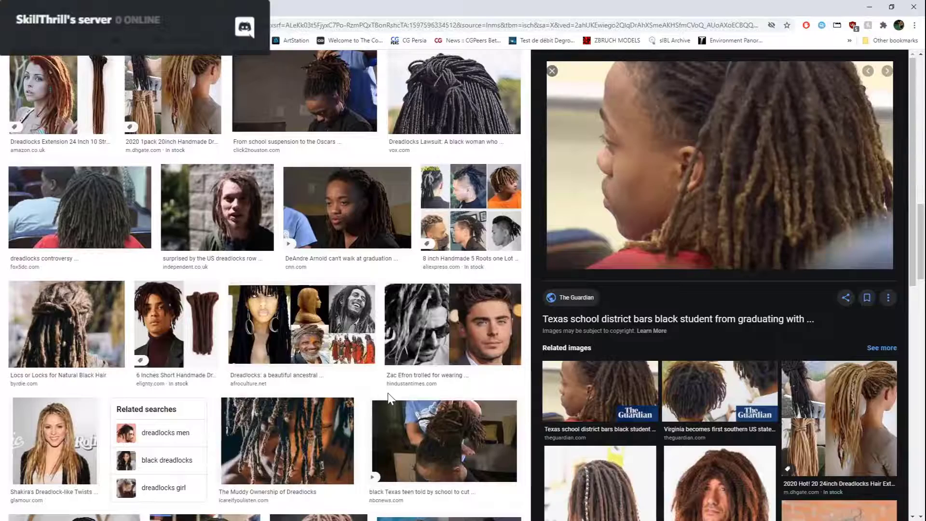
pyautogui.scroll(-10, 332, 379)
pyautogui.scroll(8, 332, 380)
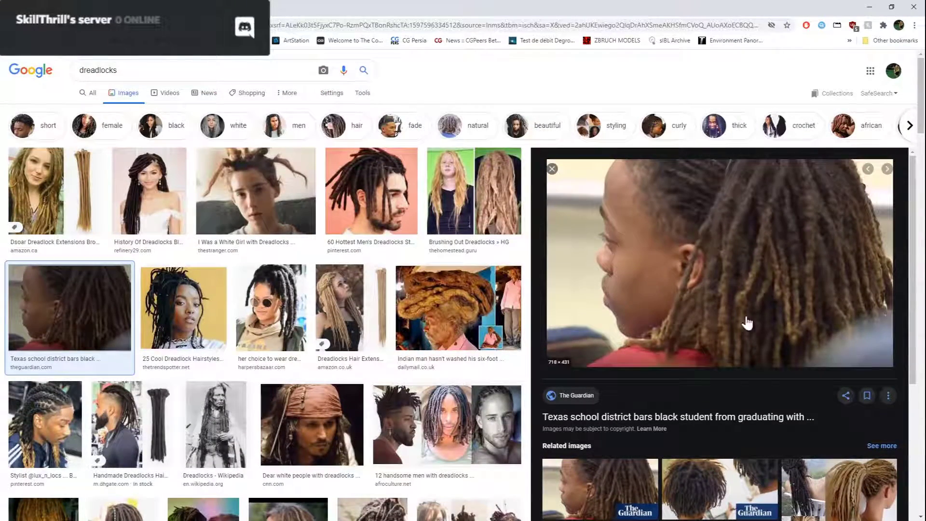
pyautogui.click(915, 6)
# Lower the root end of the Coil modifier's Count Scale ramp to a value of 0.152
pyautogui.scroll(2, 467, 284)
pyautogui.keyDown('alt'); pyautogui.moveTo(467, 284); pyautogui.dragTo(371, 307, button='right'); pyautogui.keyUp('alt')
pyautogui.keyDown('alt'); pyautogui.moveTo(371, 307); pyautogui.dragTo(363, 244, button='middle'); pyautogui.keyUp('alt')
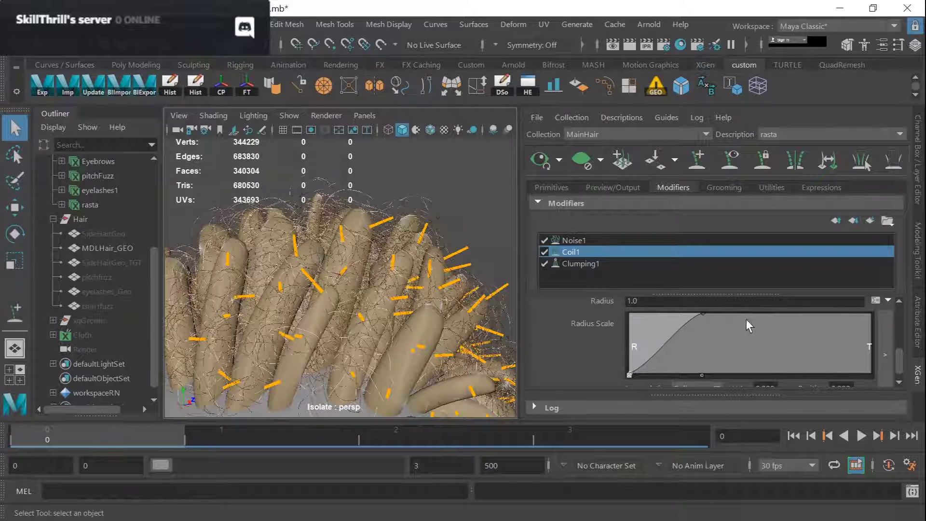
pyautogui.scroll(-1, 747, 322)
pyautogui.scroll(-3, 730, 338)
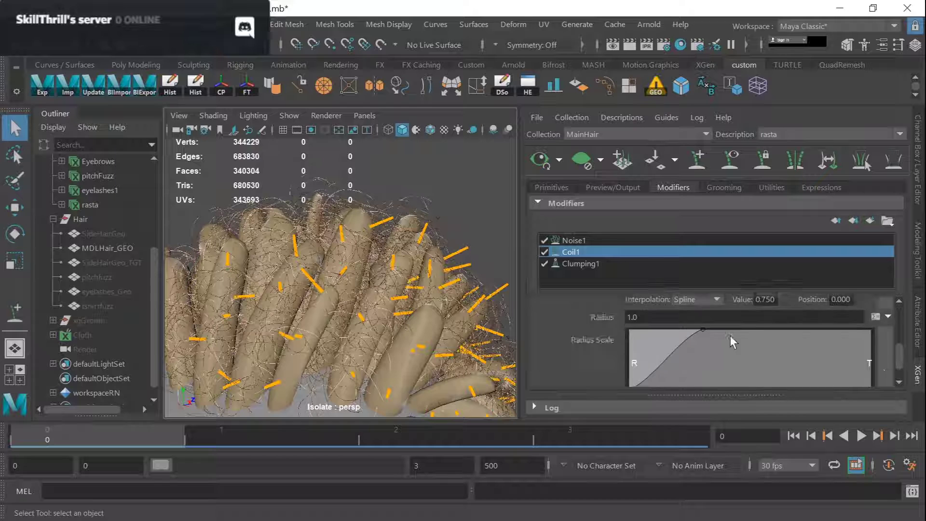
pyautogui.scroll(1, 702, 369)
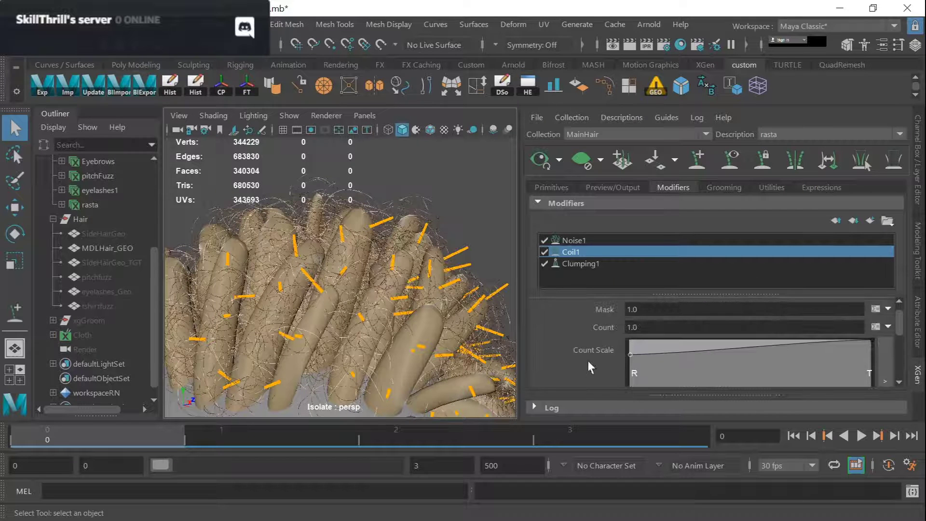
pyautogui.scroll(-1, 632, 352)
pyautogui.click(626, 362)
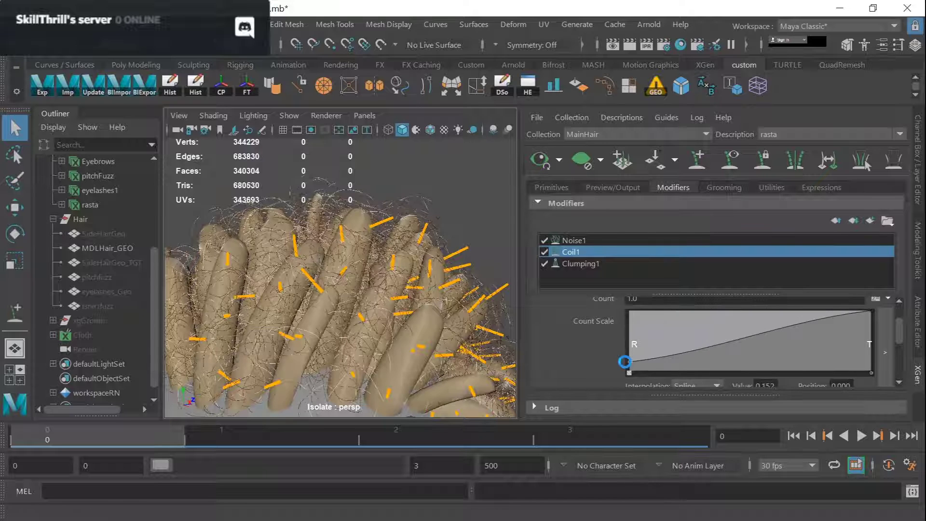
pyautogui.scroll(2, 751, 306)
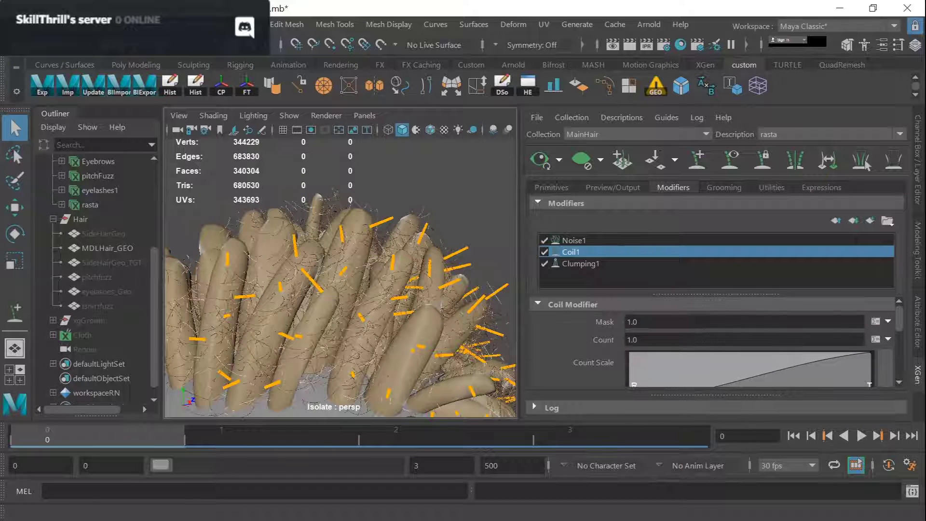
# Set the Coil modifier's Count to 3 and inspect the curls around the dreadlock tips
pyautogui.moveTo(646, 339); pyautogui.dragTo(591, 340)
pyautogui.keyDown('alt'); pyautogui.moveTo(332, 186); pyautogui.dragTo(415, 192, button='right'); pyautogui.keyUp('alt')
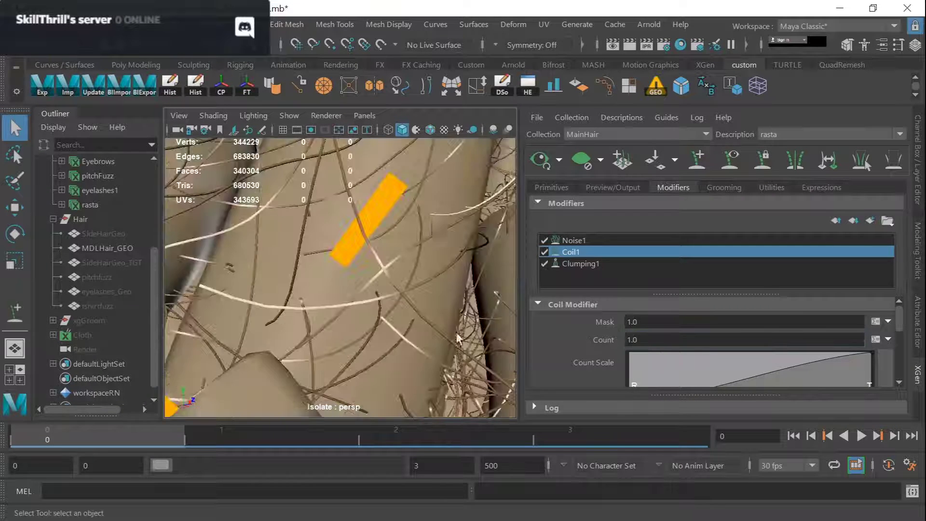
pyautogui.keyDown('alt'); pyautogui.moveTo(376, 192); pyautogui.dragTo(366, 318, button='middle'); pyautogui.keyUp('alt')
pyautogui.keyDown('alt'); pyautogui.moveTo(434, 311); pyautogui.dragTo(385, 282, button='right'); pyautogui.keyUp('alt')
pyautogui.moveTo(646, 340); pyautogui.dragTo(617, 340)
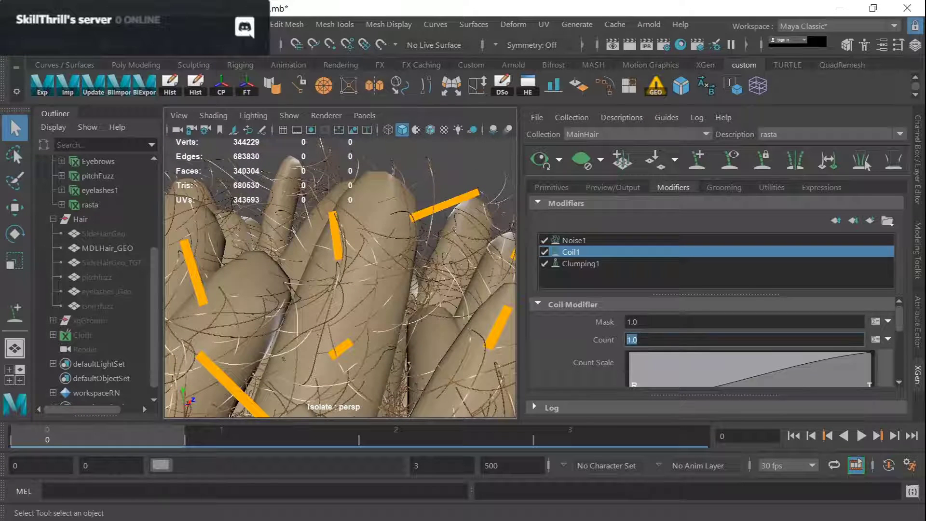
pyautogui.write('3')
pyautogui.press('Return')
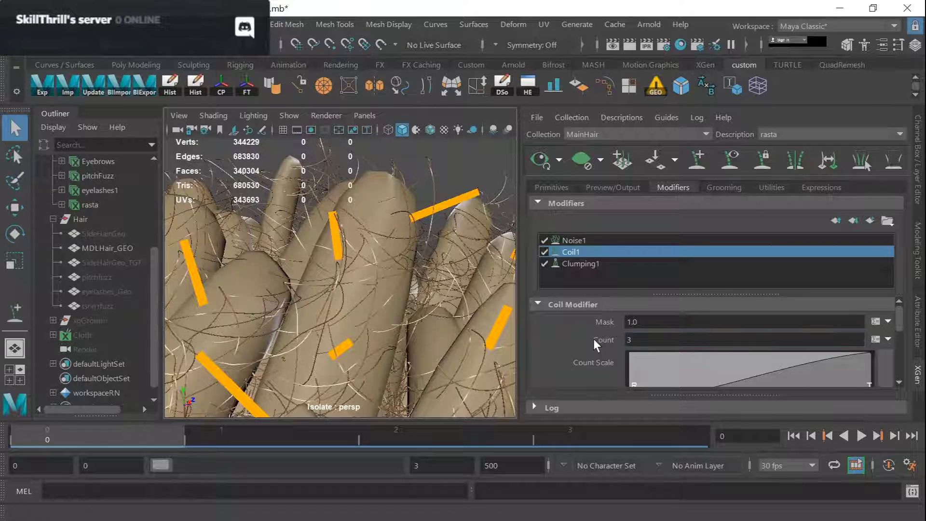
pyautogui.scroll(-4, 733, 347)
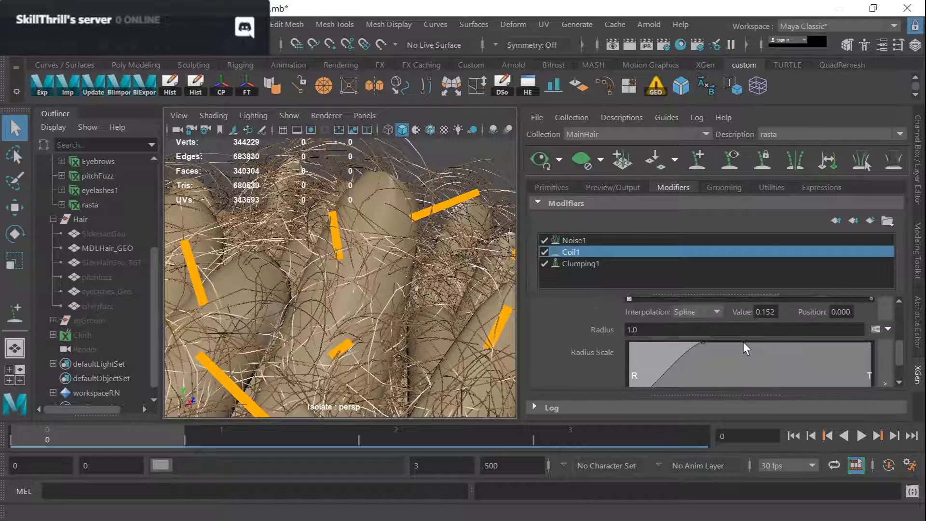
pyautogui.keyDown('alt'); pyautogui.moveTo(478, 314); pyautogui.dragTo(426, 289, button='right'); pyautogui.keyUp('alt')
pyautogui.moveTo(424, 289)
pyautogui.keyDown('alt'); pyautogui.mouseDown()
pyautogui.moveTo(415, 269)
pyautogui.moveTo(434, 304)
pyautogui.mouseUp(); pyautogui.keyUp('alt')
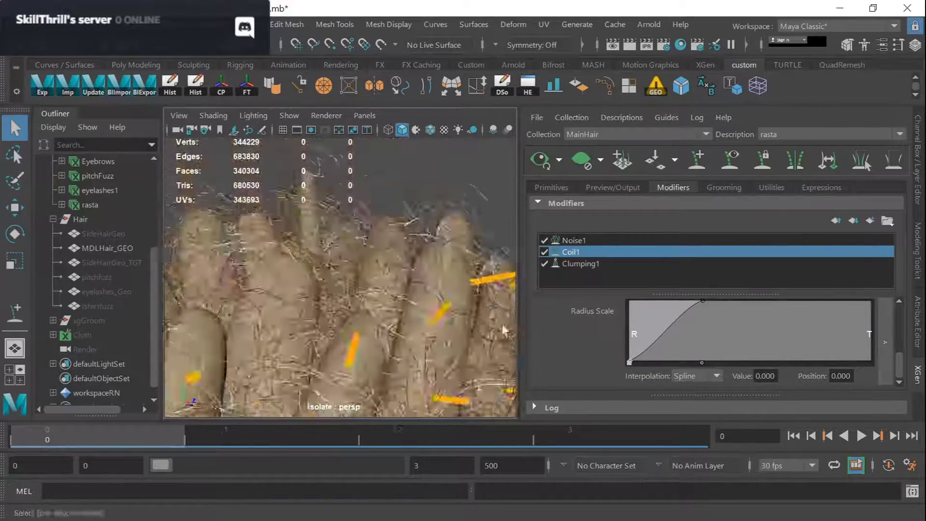
pyautogui.keyDown('alt'); pyautogui.moveTo(434, 304); pyautogui.dragTo(458, 295, button='middle'); pyautogui.keyUp('alt')
pyautogui.keyDown('alt'); pyautogui.moveTo(459, 294); pyautogui.dragTo(458, 273, button='right'); pyautogui.keyUp('alt')
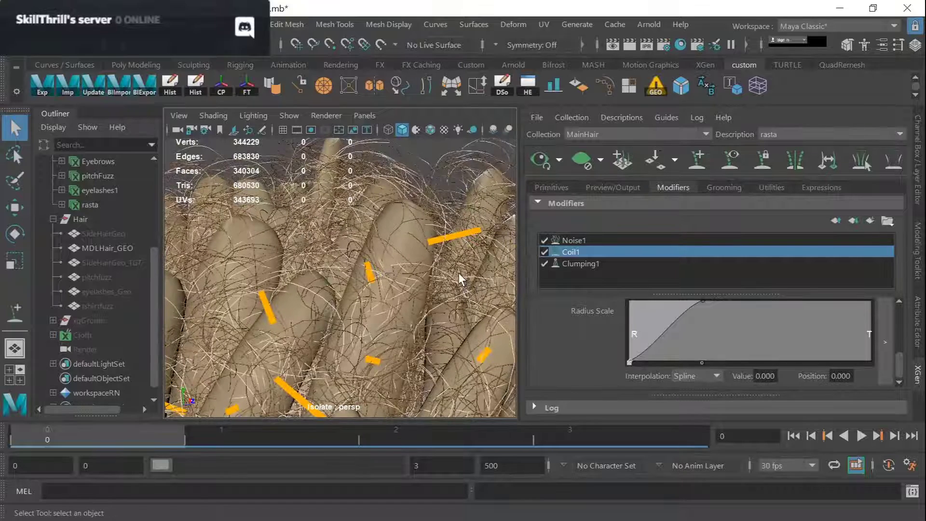
# Lower the middle point of the coil's Radius Scale ramp to 0.256 at position 0.349 and inspect the strands up close
pyautogui.scroll(1, 603, 341)
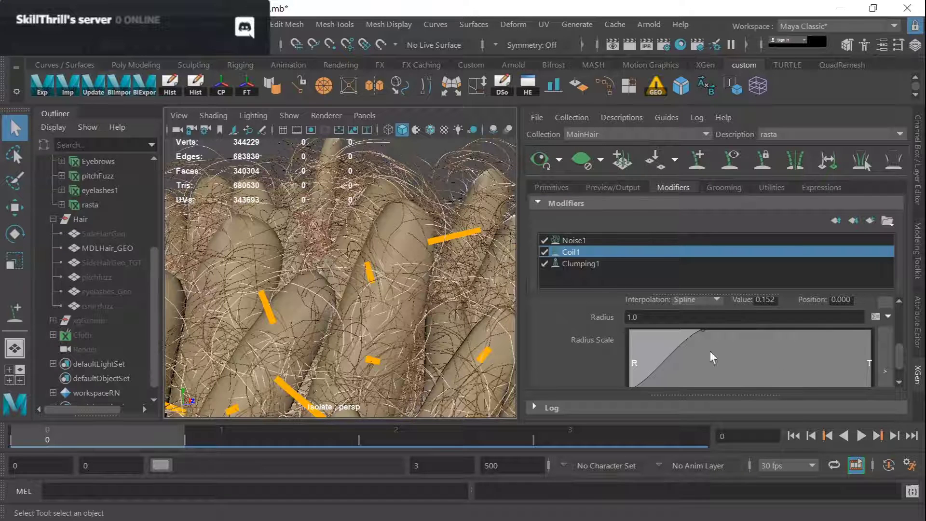
pyautogui.moveTo(704, 328); pyautogui.dragTo(709, 370)
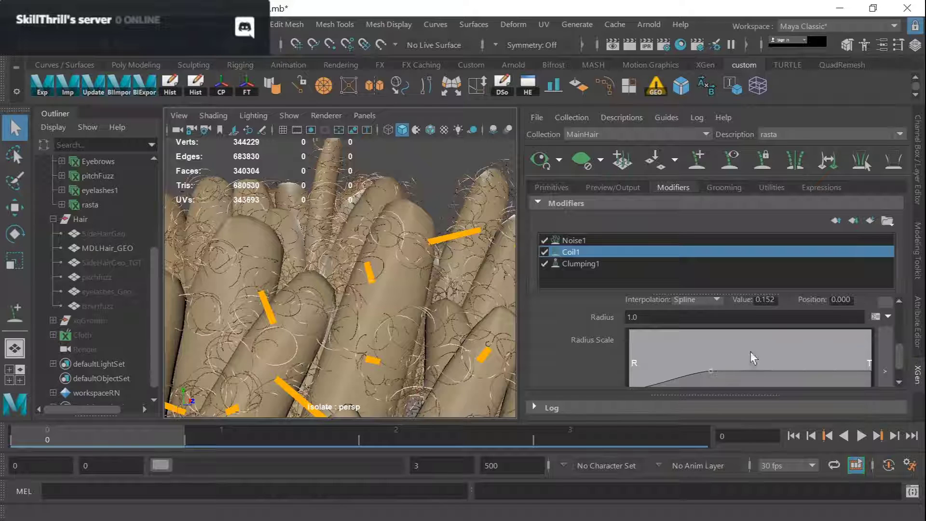
pyautogui.scroll(-1, 750, 351)
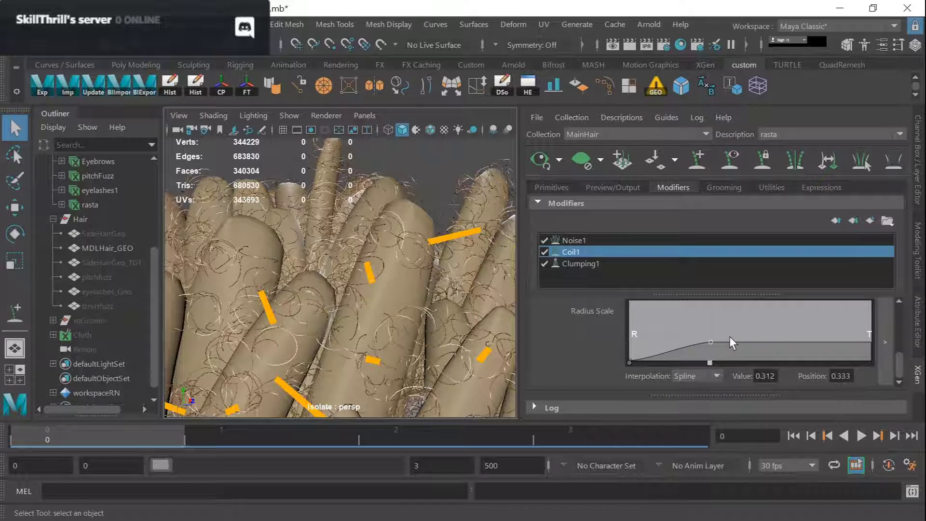
pyautogui.moveTo(715, 340)
pyautogui.mouseDown()
pyautogui.moveTo(712, 354)
pyautogui.moveTo(714, 345)
pyautogui.mouseUp()
pyautogui.scroll(-5, 418, 261)
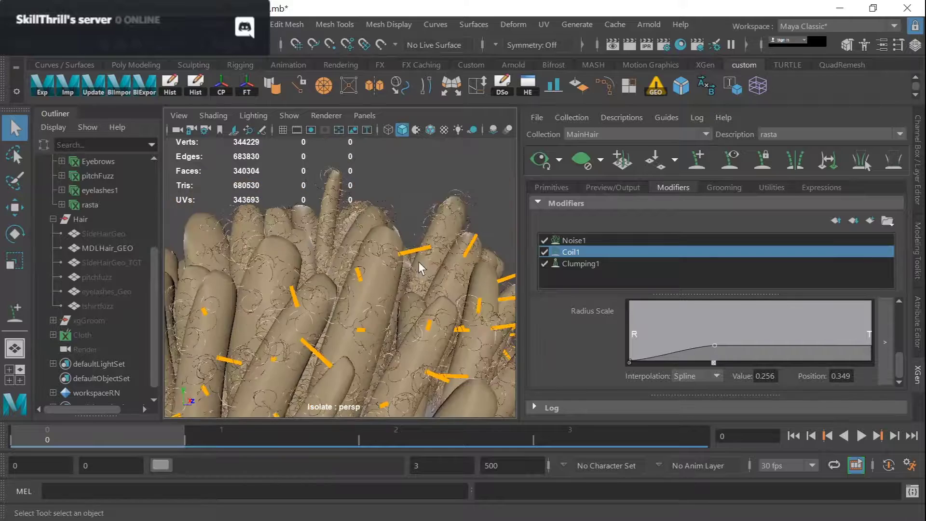
pyautogui.keyDown('alt'); pyautogui.moveTo(465, 249); pyautogui.dragTo(348, 255); pyautogui.keyUp('alt')
pyautogui.scroll(10, 371, 210)
pyautogui.scroll(-8, 372, 210)
pyautogui.scroll(10, 403, 294)
pyautogui.keyDown('alt'); pyautogui.moveTo(402, 296); pyautogui.dragTo(397, 308, button='middle'); pyautogui.keyUp('alt')
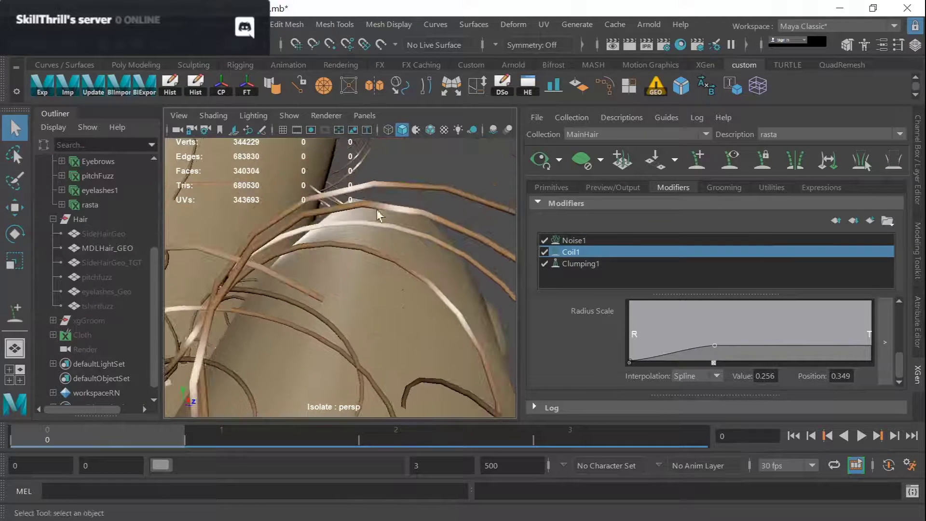
# Set the rasta description's Modifier CV Count to 64 and check the smoothness of the coiled strands
pyautogui.click(555, 190)
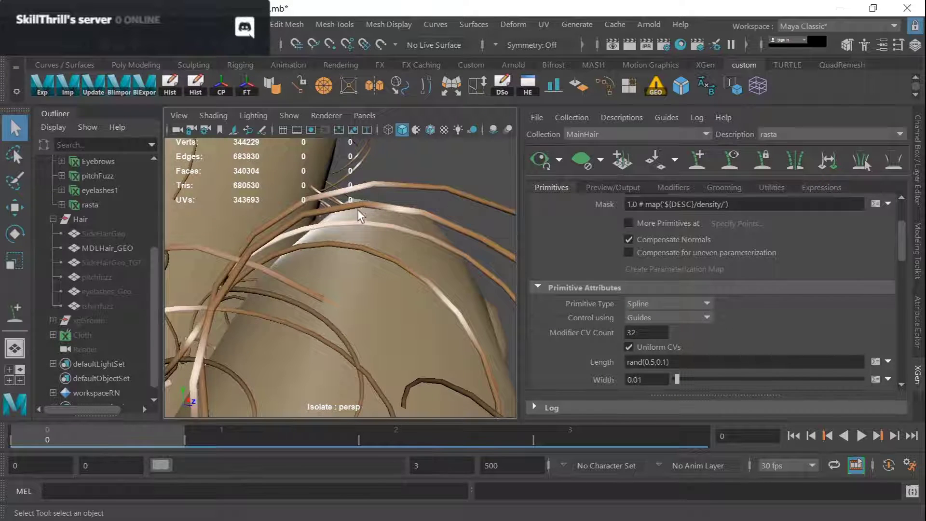
pyautogui.scroll(-5, 358, 210)
pyautogui.doubleClick(645, 332)
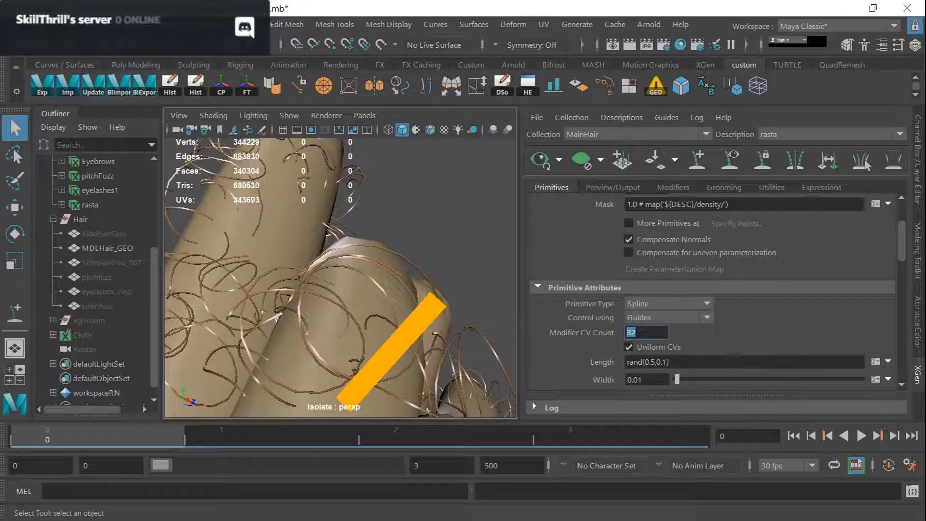
pyautogui.write('64')
pyautogui.press('Return')
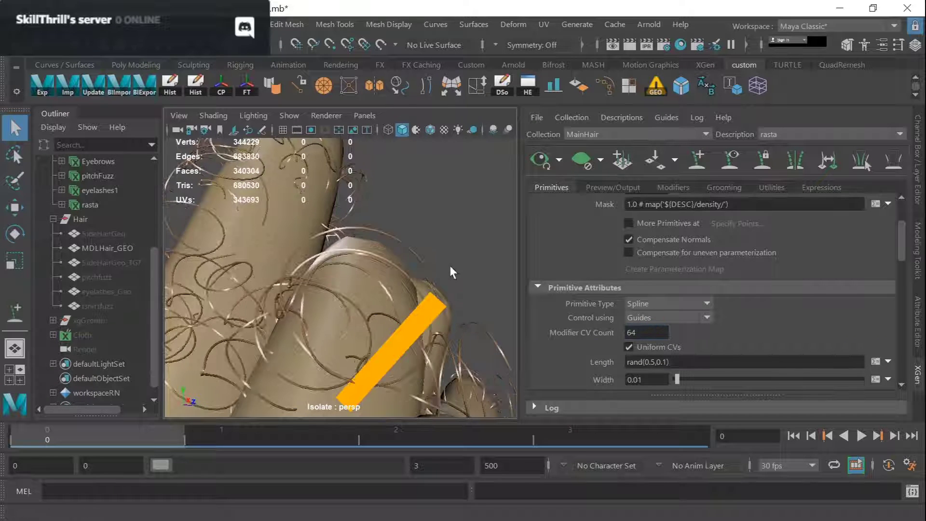
pyautogui.scroll(5, 450, 265)
pyautogui.keyDown('alt'); pyautogui.moveTo(444, 202); pyautogui.dragTo(422, 243, button='right'); pyautogui.keyUp('alt')
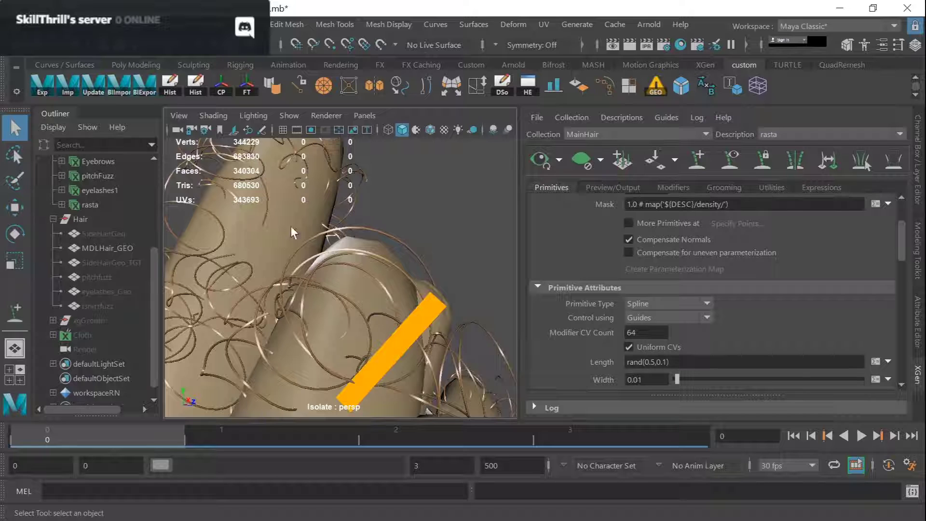
# Set the Noise modifier's Frequency to 3 and inspect the strands on a dreadlock up close
pyautogui.click(669, 188)
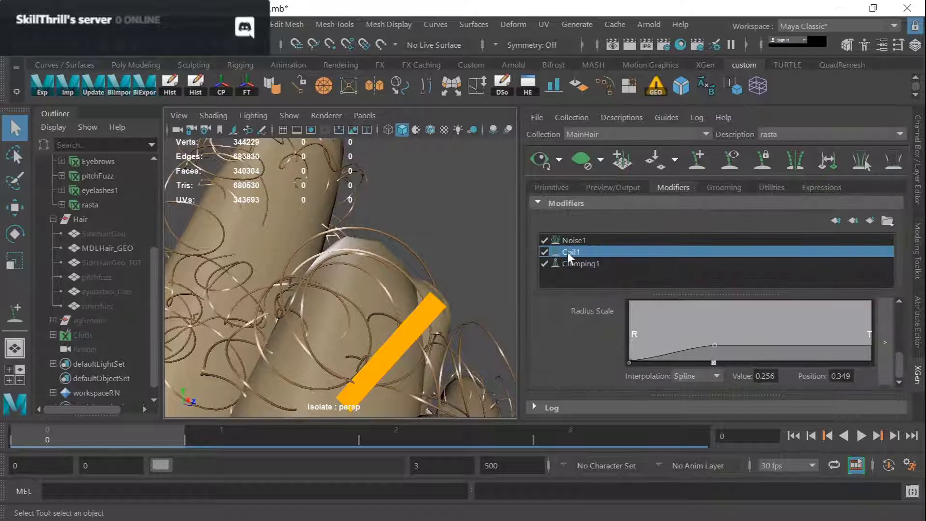
pyautogui.click(572, 240)
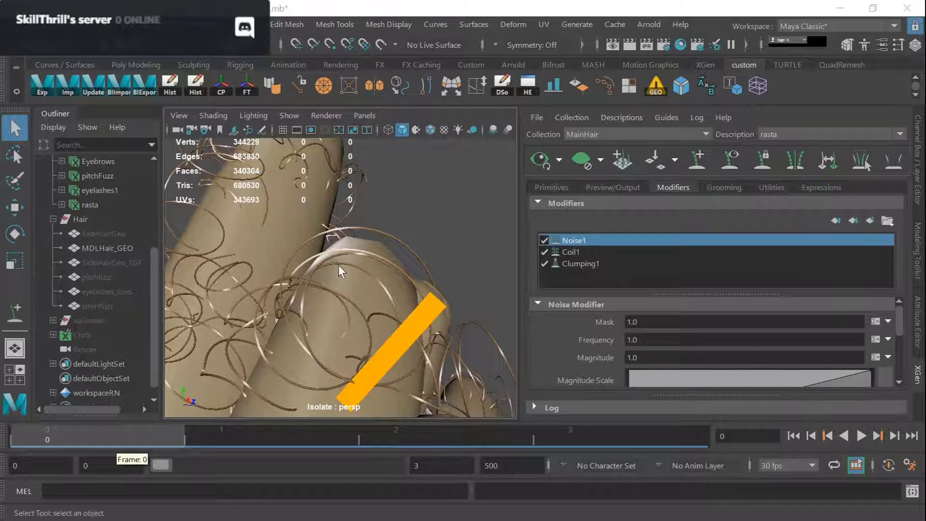
pyautogui.scroll(-2, 438, 253)
pyautogui.moveTo(645, 340); pyautogui.dragTo(626, 340)
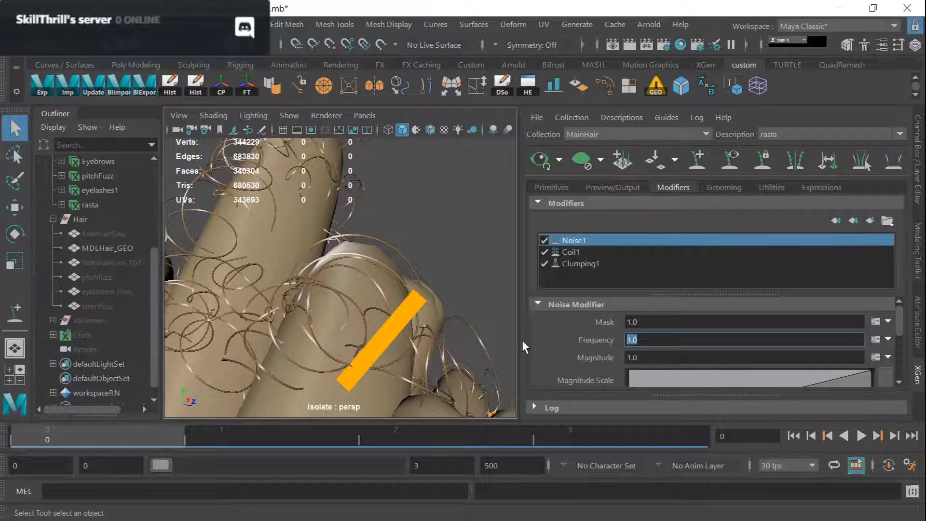
pyautogui.write('3')
pyautogui.press('Return')
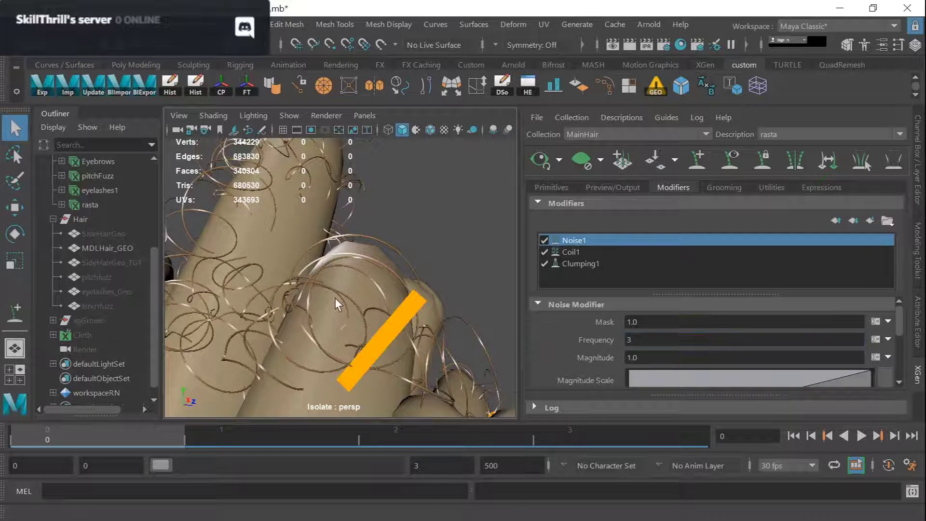
pyautogui.keyDown('alt'); pyautogui.moveTo(377, 288); pyautogui.dragTo(374, 244, button='right'); pyautogui.keyUp('alt')
pyautogui.keyDown('alt'); pyautogui.moveTo(374, 244); pyautogui.dragTo(422, 274, button='middle'); pyautogui.keyUp('alt')
pyautogui.keyDown('alt'); pyautogui.moveTo(422, 273); pyautogui.dragTo(414, 366, button='right'); pyautogui.keyUp('alt')
# Raise the root end of the Noise modifier's Magnitude Scale ramp to about 0.25
pyautogui.scroll(-3, 737, 378)
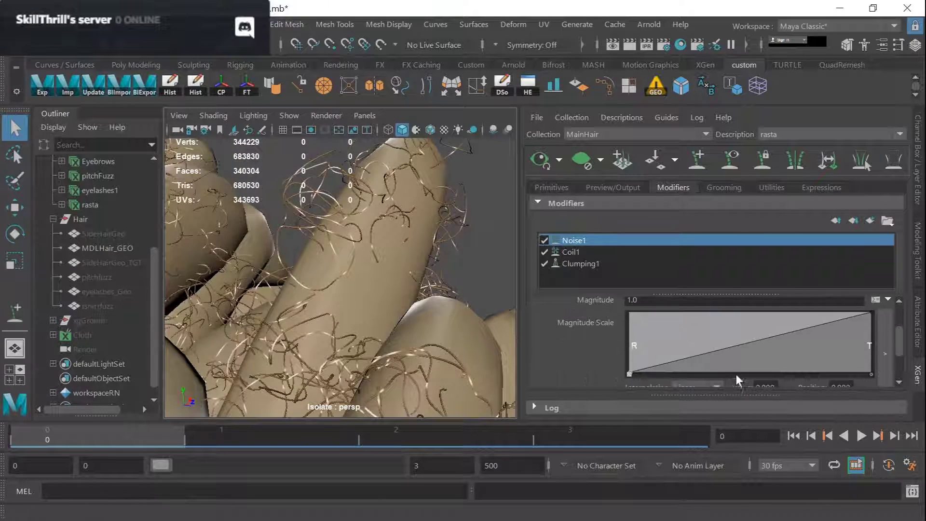
pyautogui.moveTo(630, 374); pyautogui.dragTo(623, 357)
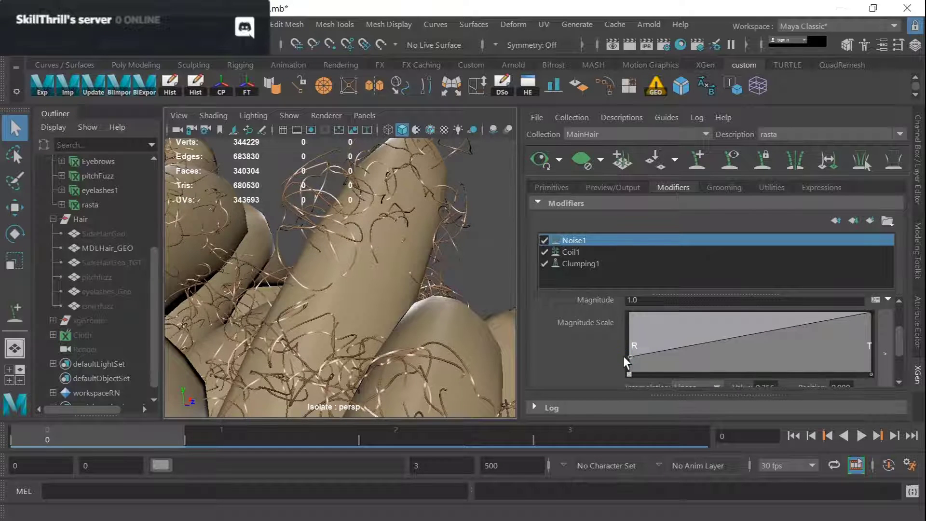
# Compare the noise effect by lowering the tip end of the Magnitude Scale ramp close to zero and raising it back to 1.000
pyautogui.scroll(2, 672, 363)
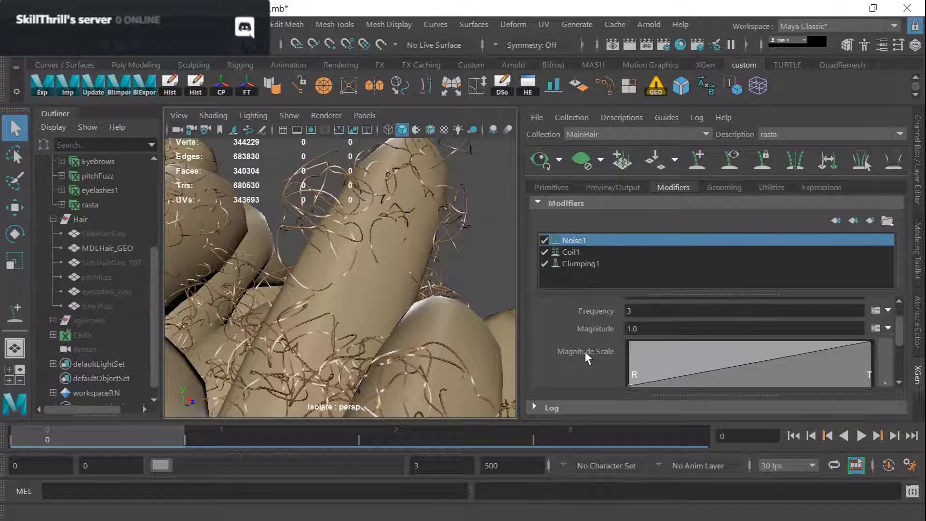
pyautogui.scroll(-4, 591, 348)
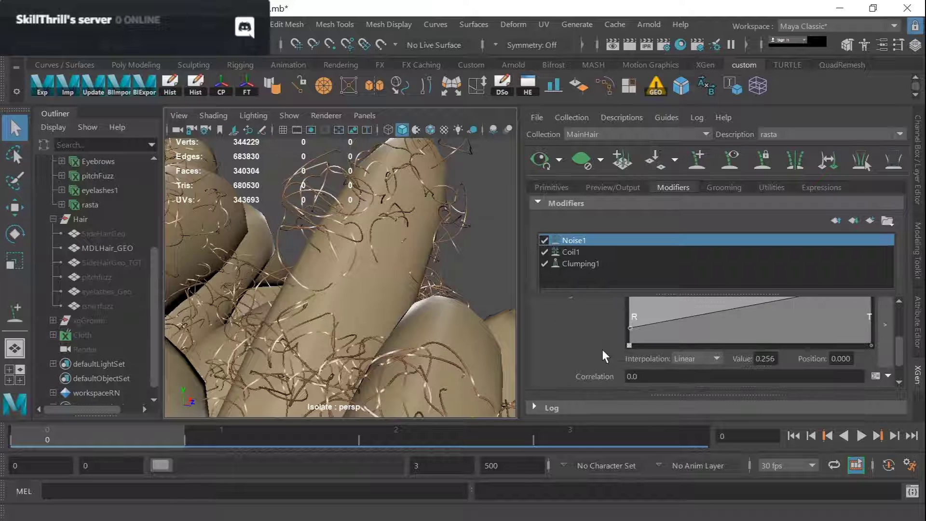
pyautogui.scroll(2, 623, 346)
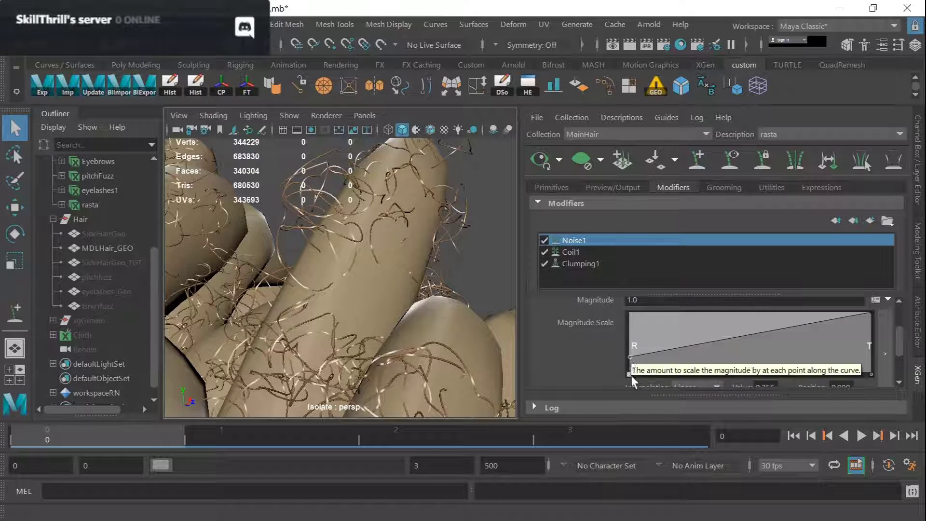
pyautogui.click(870, 315)
pyautogui.moveTo(870, 314); pyautogui.dragTo(887, 366)
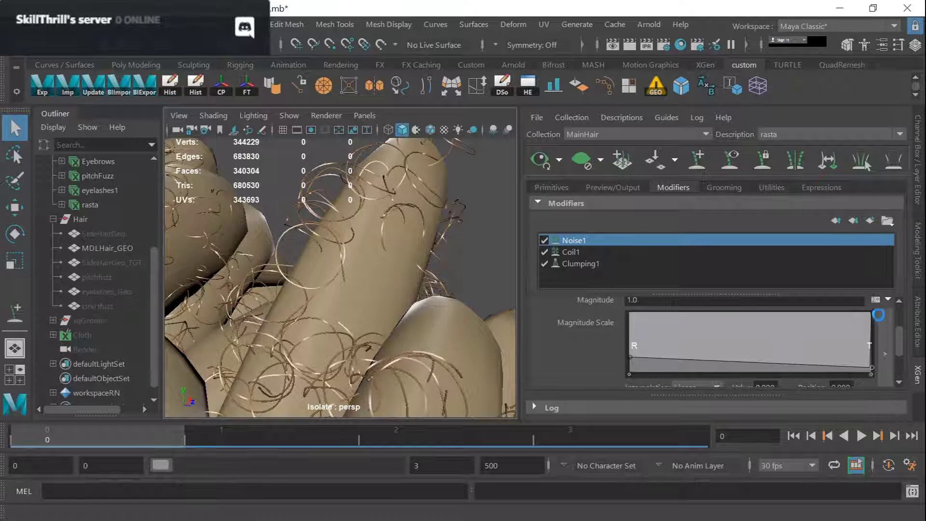
pyautogui.moveTo(871, 367); pyautogui.dragTo(876, 311)
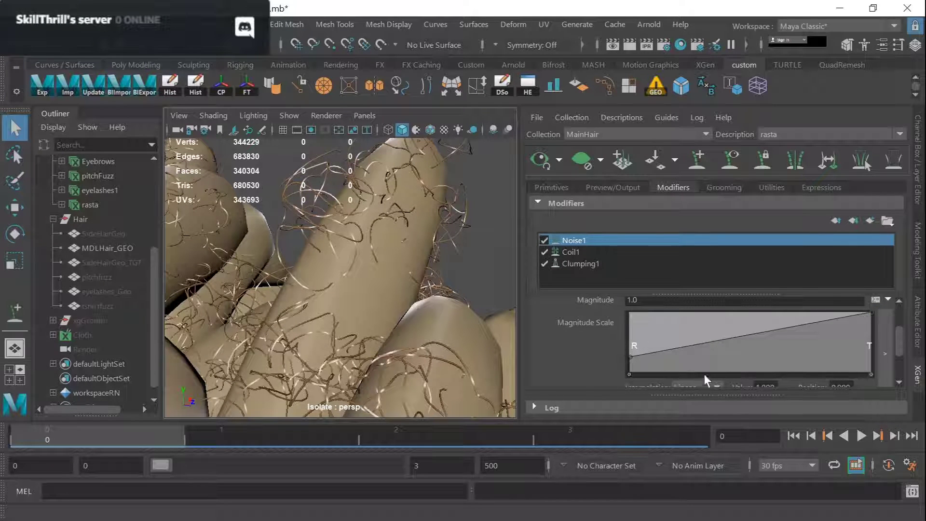
# Review the Noise modifier's settings and inspect the strands over the whole hairstyle and up close on the dreadlocks
pyautogui.scroll(-2, 771, 335)
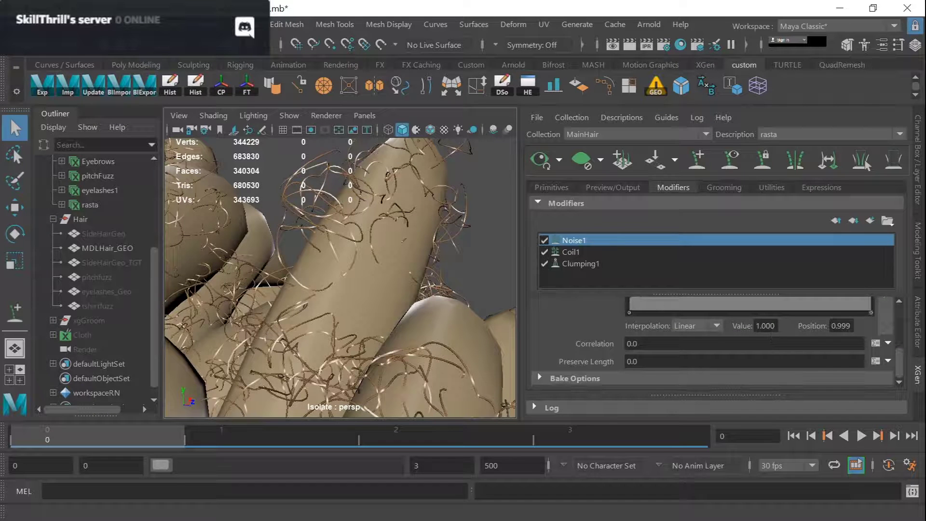
pyautogui.scroll(2, 829, 349)
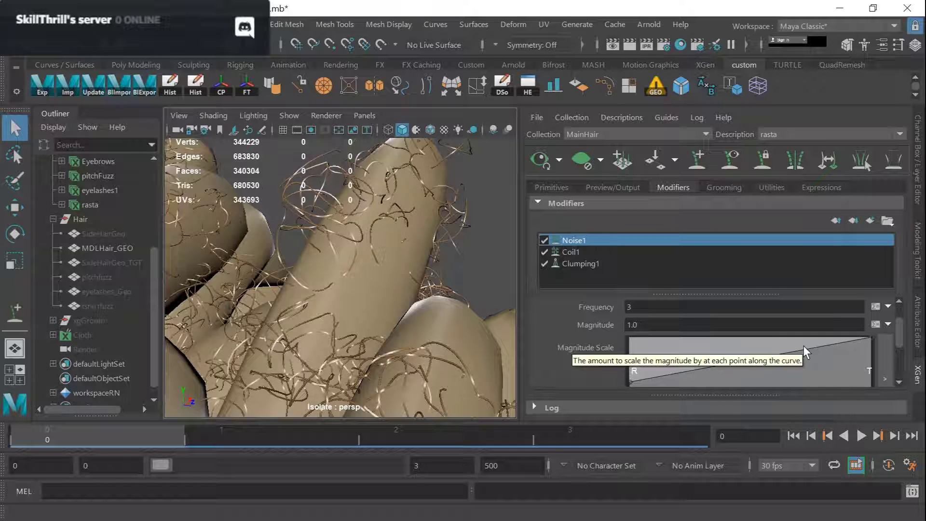
pyautogui.scroll(1, 803, 346)
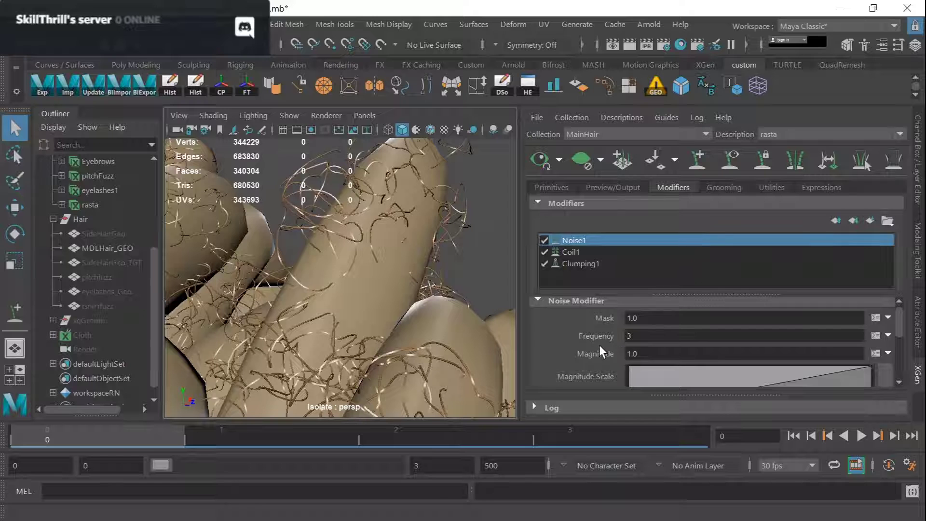
pyautogui.scroll(-3, 599, 345)
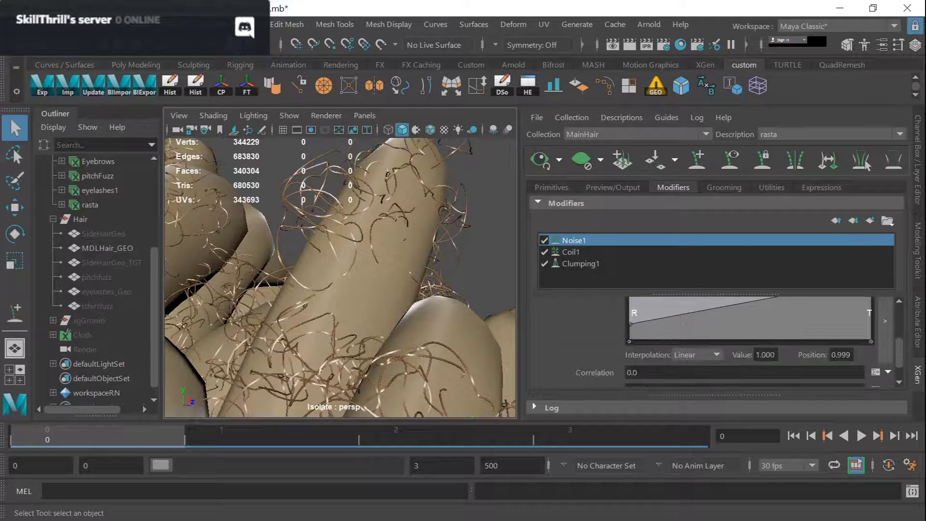
pyautogui.hotkey('alt', 'Tab')
pyautogui.scroll(-5, 406, 272)
pyautogui.keyDown('alt'); pyautogui.moveTo(406, 273); pyautogui.dragTo(411, 263, button='middle'); pyautogui.keyUp('alt')
pyautogui.keyDown('alt'); pyautogui.moveTo(411, 263); pyautogui.dragTo(300, 265, button='right'); pyautogui.keyUp('alt')
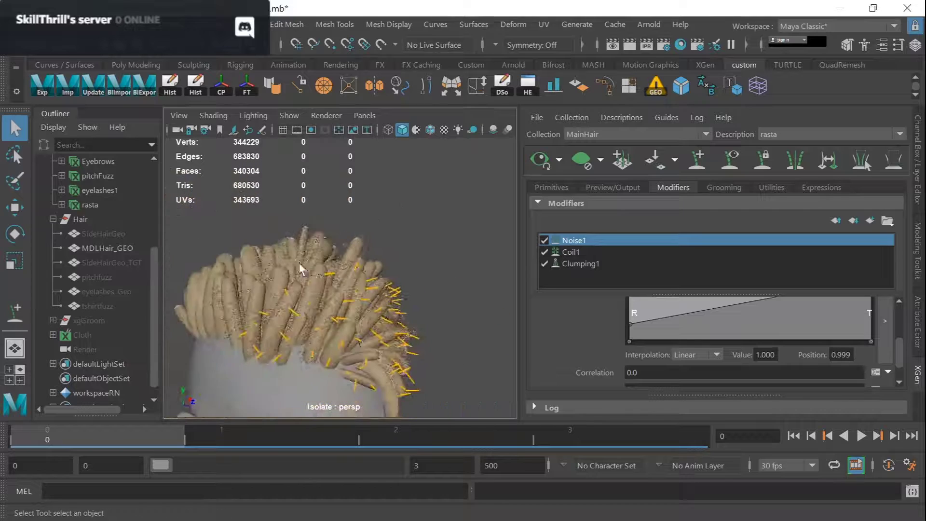
pyautogui.moveTo(299, 265)
pyautogui.keyDown('alt'); pyautogui.mouseDown()
pyautogui.moveTo(354, 284)
pyautogui.moveTo(299, 251)
pyautogui.mouseUp(); pyautogui.keyUp('alt')
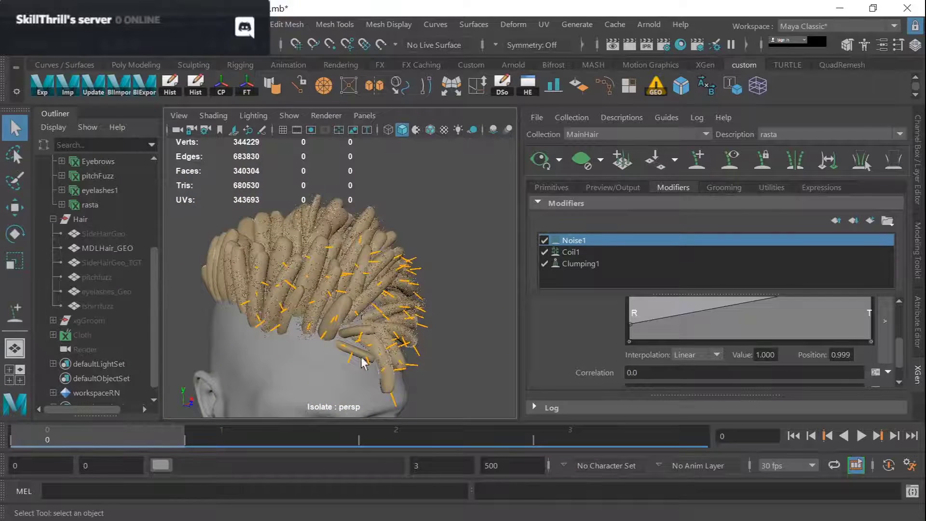
pyautogui.scroll(6, 298, 234)
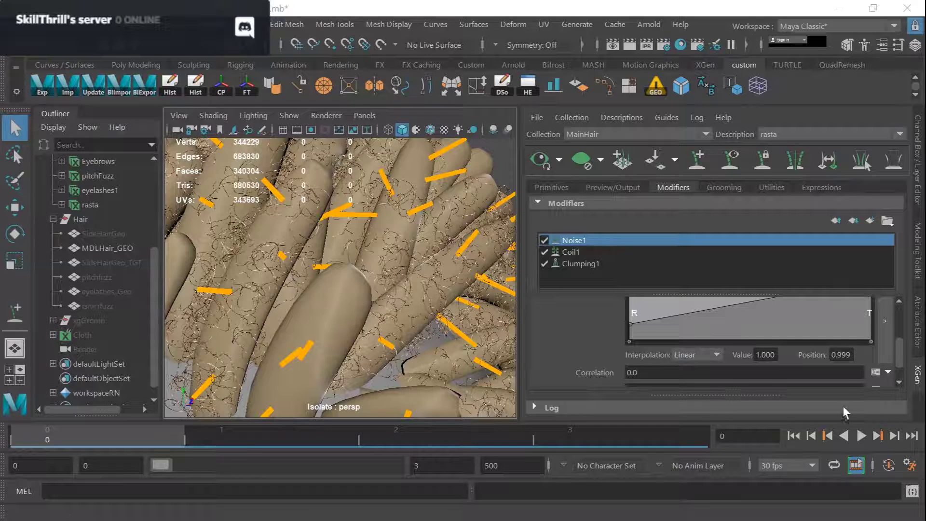
pyautogui.scroll(5, 736, 325)
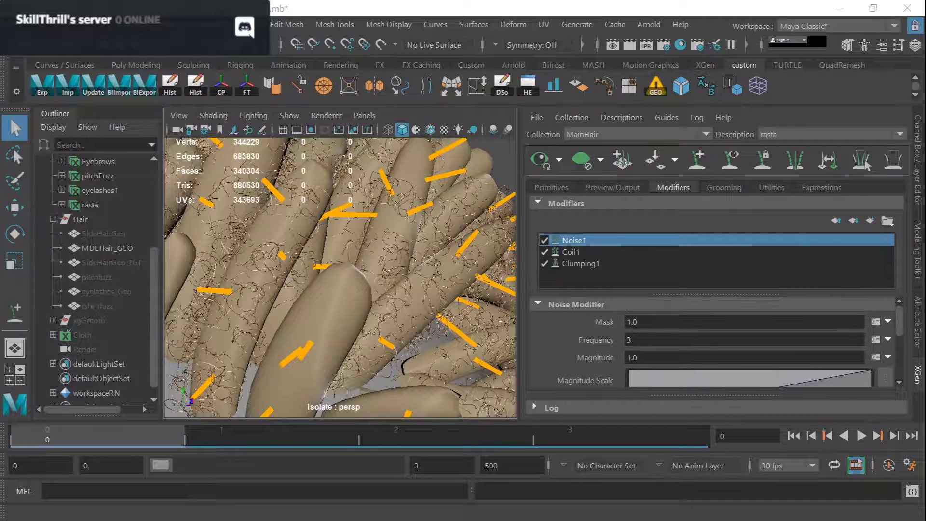
pyautogui.keyDown('alt'); pyautogui.moveTo(219, 225); pyautogui.dragTo(434, 251); pyautogui.keyUp('alt')
pyautogui.rightClick(577, 241)
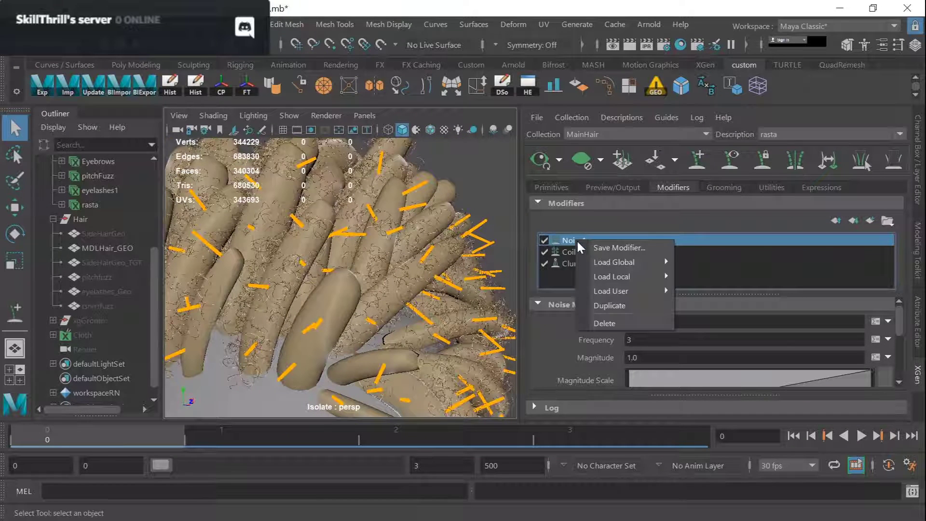
pyautogui.rightClick(569, 238)
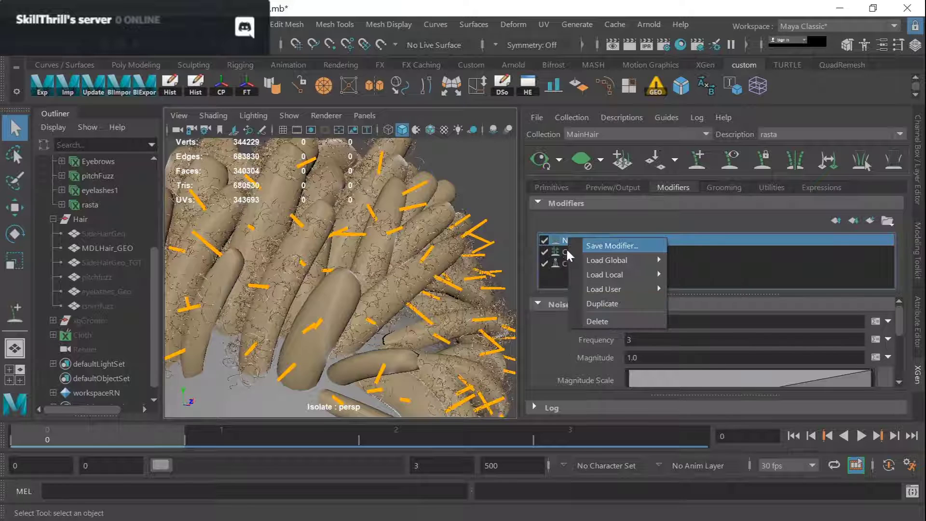
pyautogui.click(549, 279)
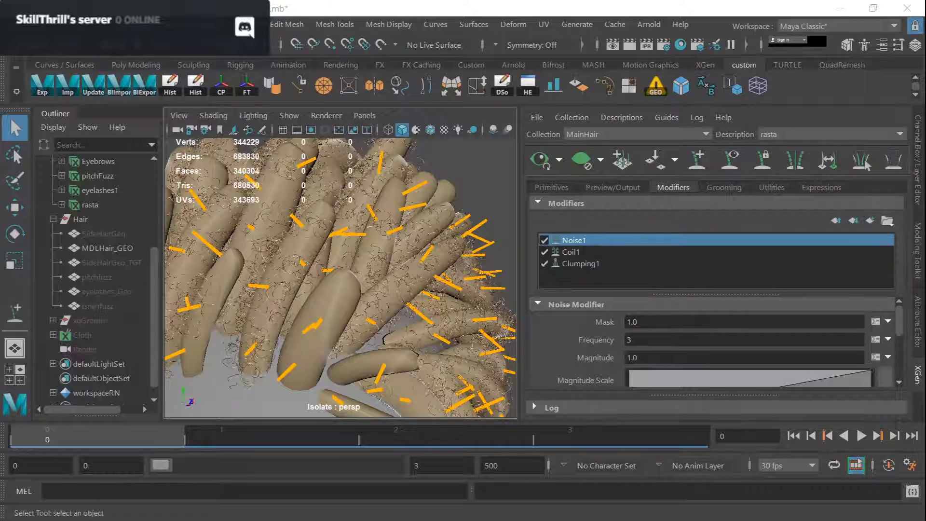
# Add a second Noise modifier to the rasta description and check the strands up close
pyautogui.scroll(-3, 695, 338)
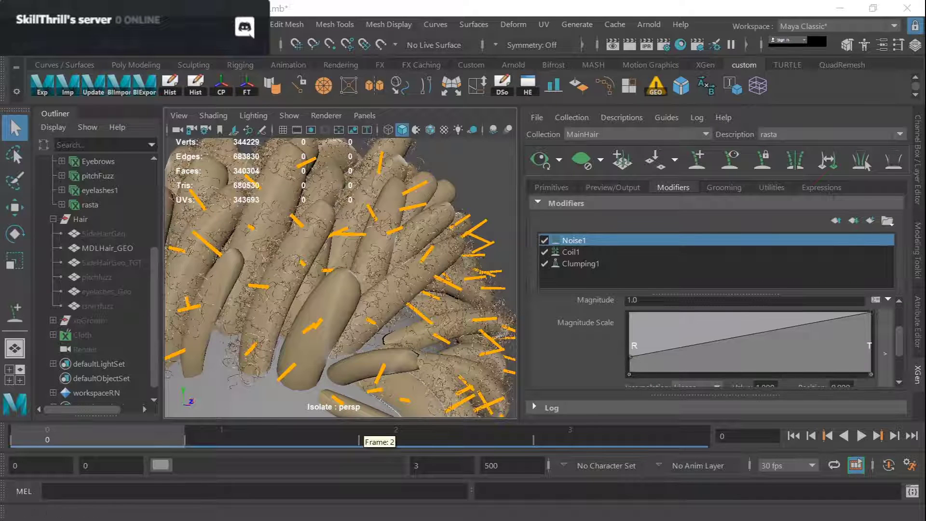
pyautogui.click(870, 221)
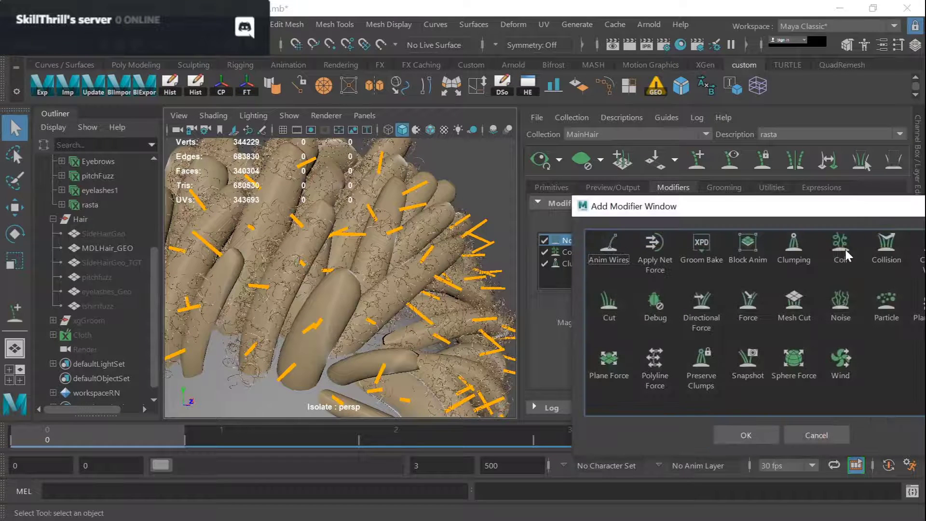
pyautogui.click(840, 302)
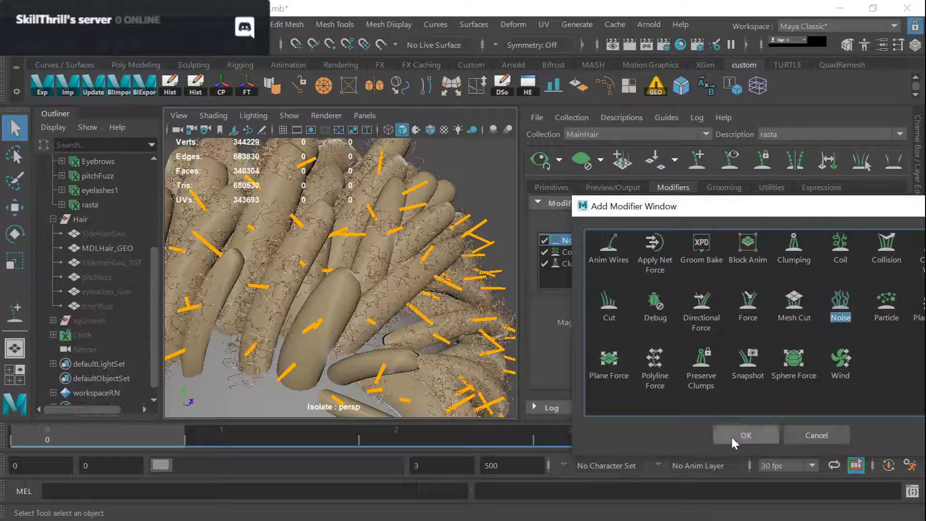
pyautogui.click(730, 434)
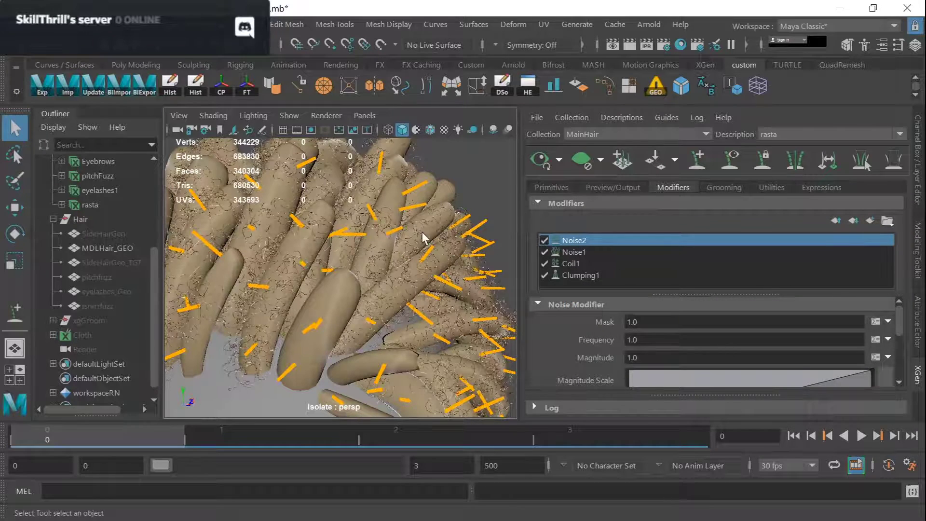
pyautogui.scroll(5, 423, 237)
pyautogui.scroll(-5, 424, 237)
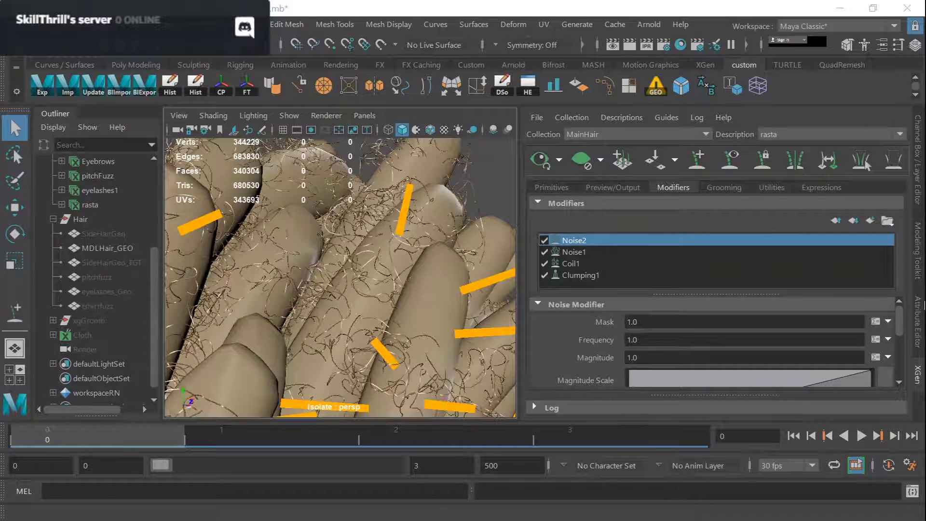
pyautogui.click(874, 323)
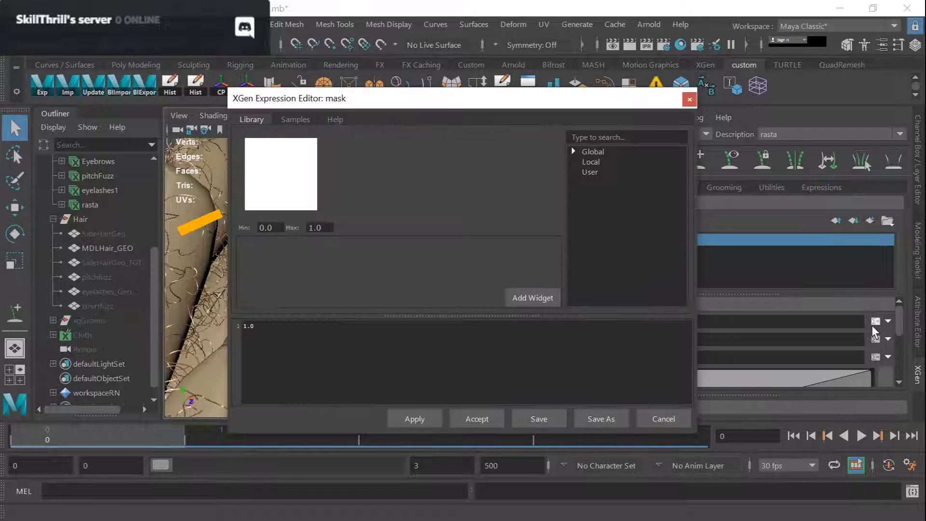
pyautogui.moveTo(255, 326); pyautogui.dragTo(241, 323)
pyautogui.write('$hi =0.6731; $lo =0.3774; $contrast =0.8053; $freq =60.0000; #1,100 smoothstep(noise($P*$freq), $lo, $hi) -> contrast($contrast)')
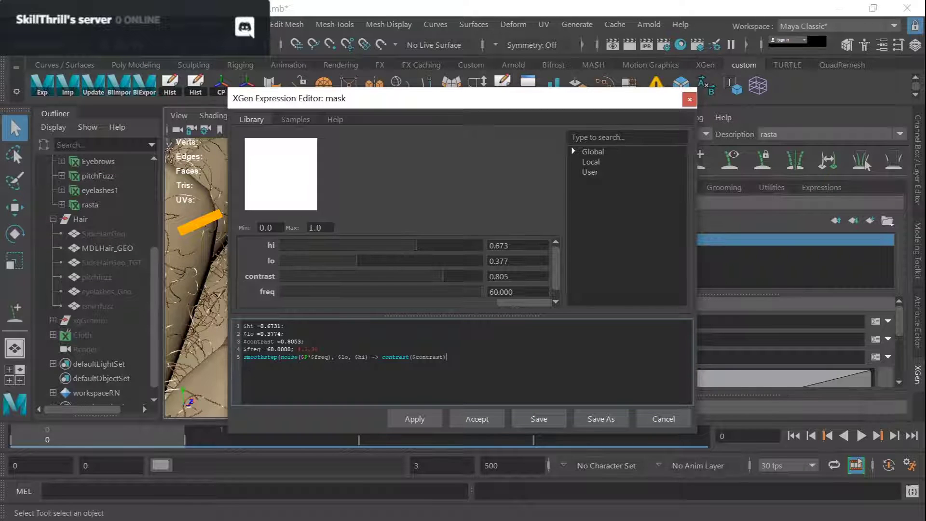
pyautogui.moveTo(244, 364); pyautogui.dragTo(244, 326)
pyautogui.hotkey('ctrl', 'c')
pyautogui.click(281, 356)
pyautogui.click(663, 418)
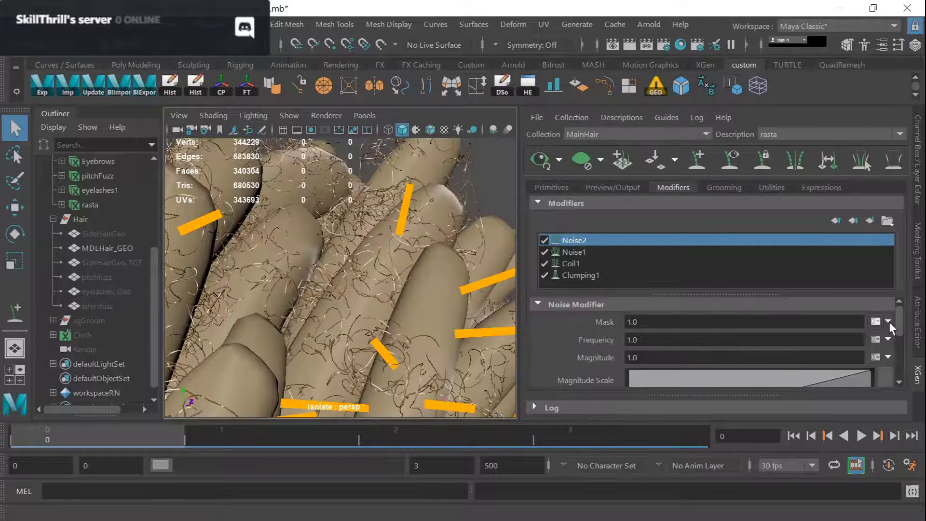
# Load the noise_smoothstep sample expression from the XGen samples into the second Noise modifier's Mask
pyautogui.click(888, 321)
pyautogui.moveTo(851, 372)
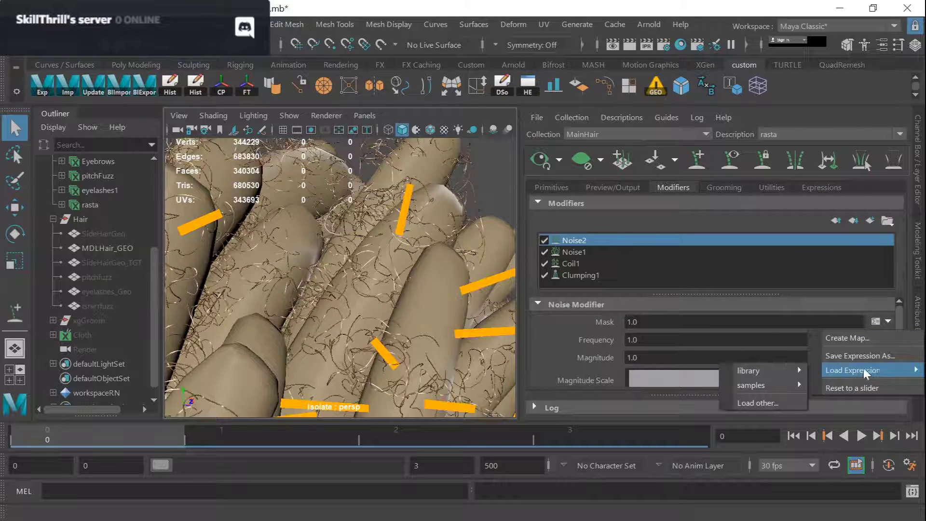
pyautogui.moveTo(759, 384)
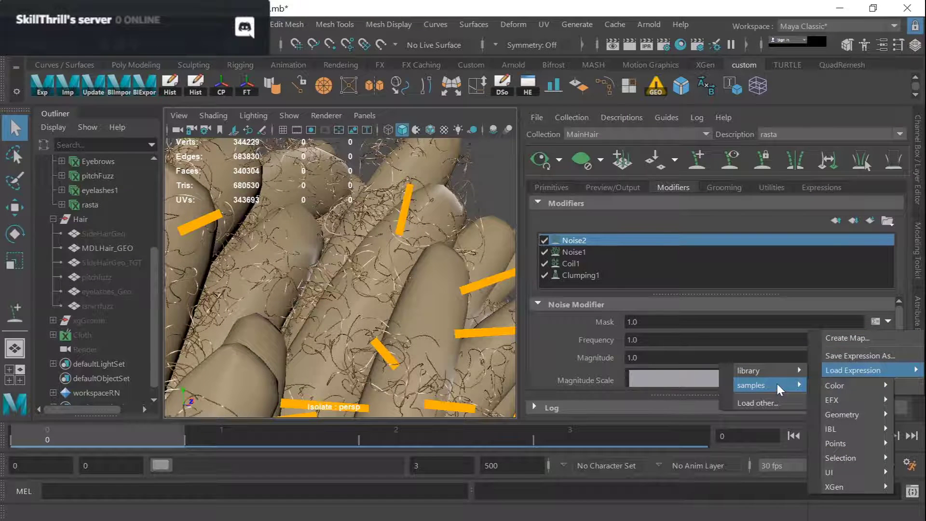
pyautogui.moveTo(843, 484)
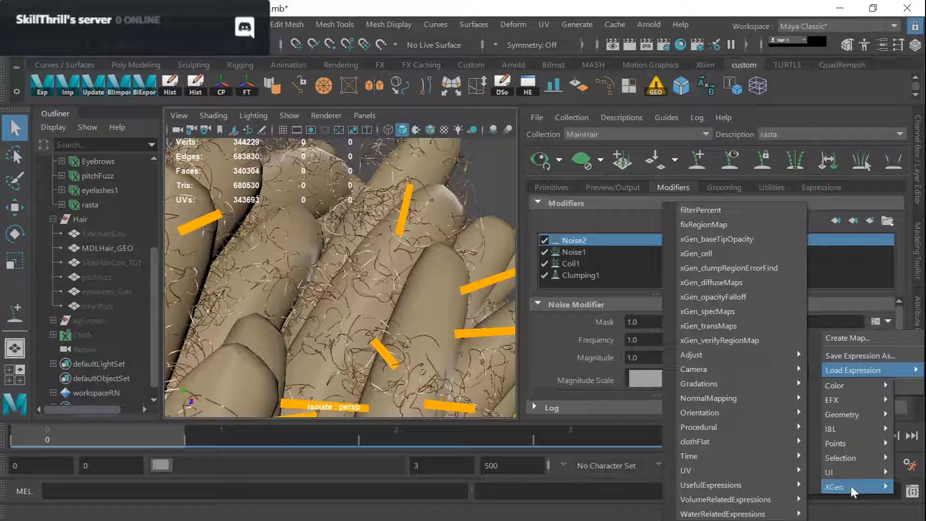
pyautogui.moveTo(793, 515)
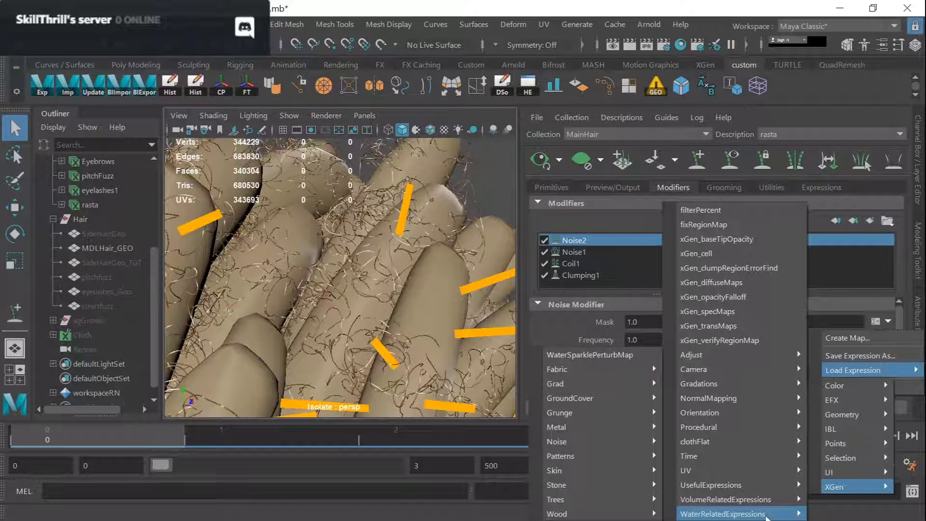
pyautogui.moveTo(912, 370)
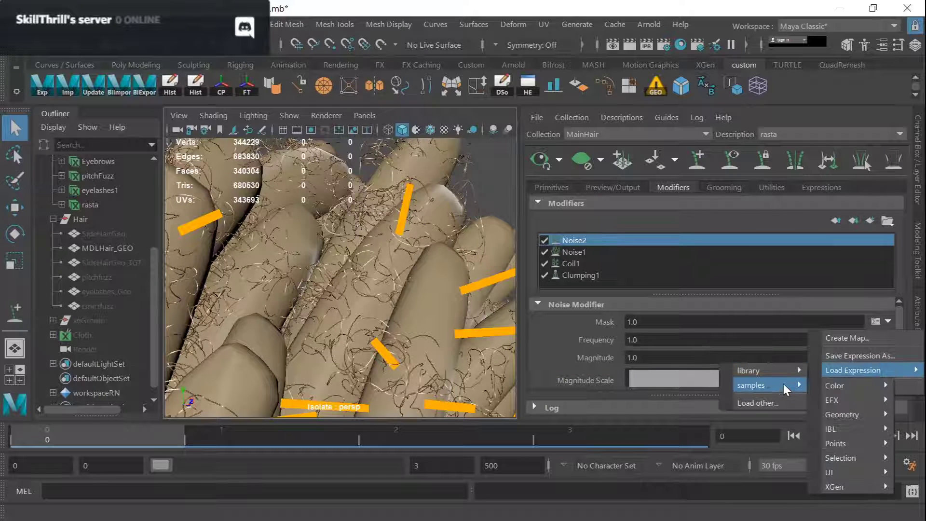
pyautogui.moveTo(723, 499)
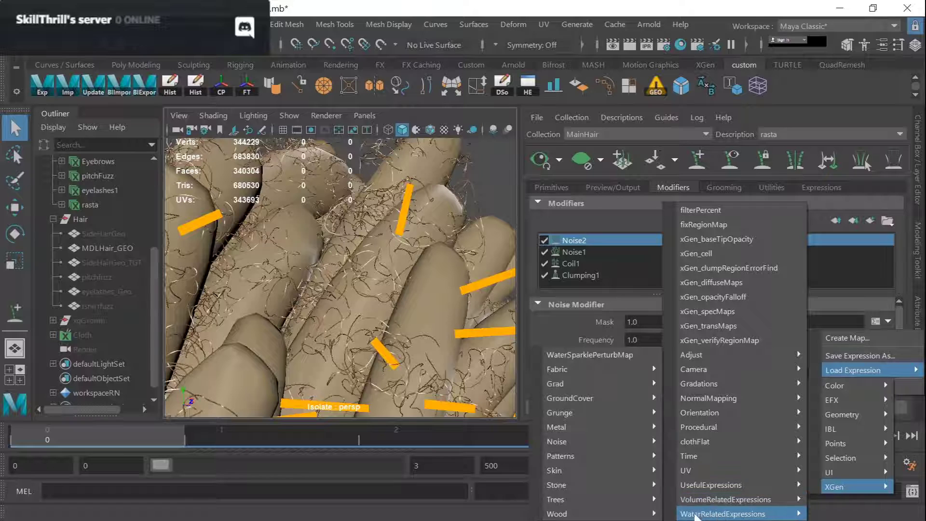
pyautogui.moveTo(609, 441)
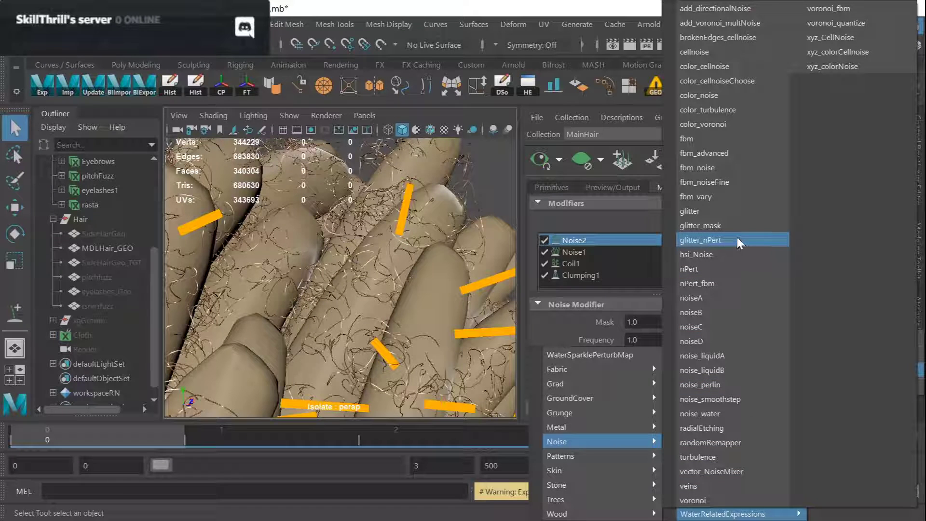
pyautogui.click(730, 401)
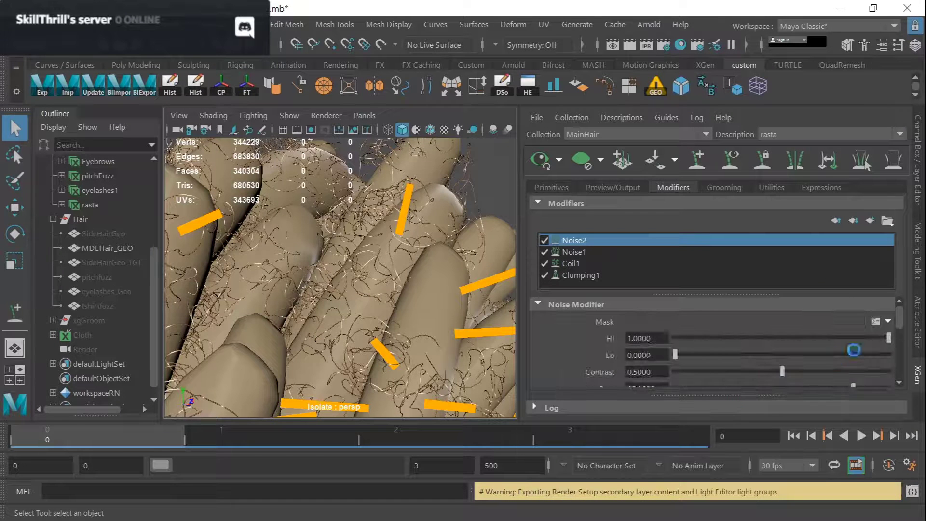
# Set the Noise2 modifier's mask expression to hi 0.6731, lo 0.3774, contrast 0.8053 and freq 60, and accept it
pyautogui.click(876, 320)
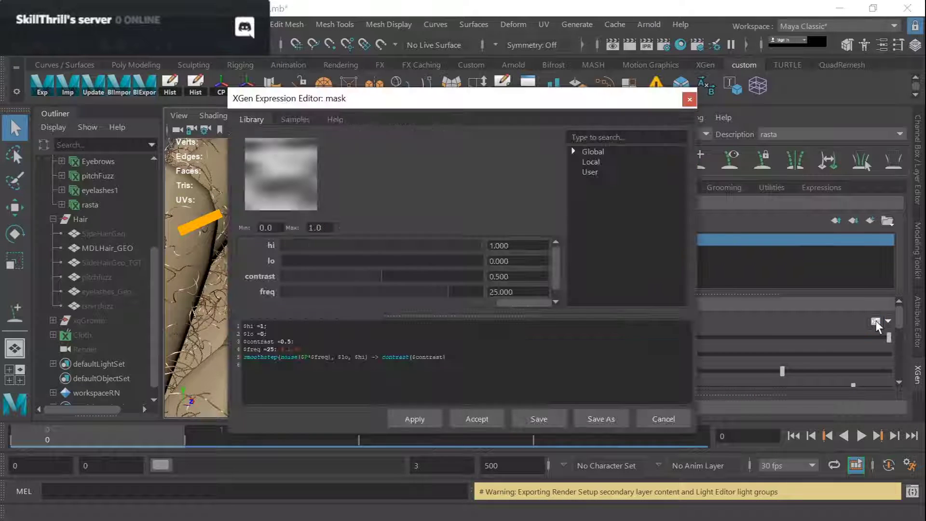
pyautogui.moveTo(446, 358); pyautogui.dragTo(243, 322)
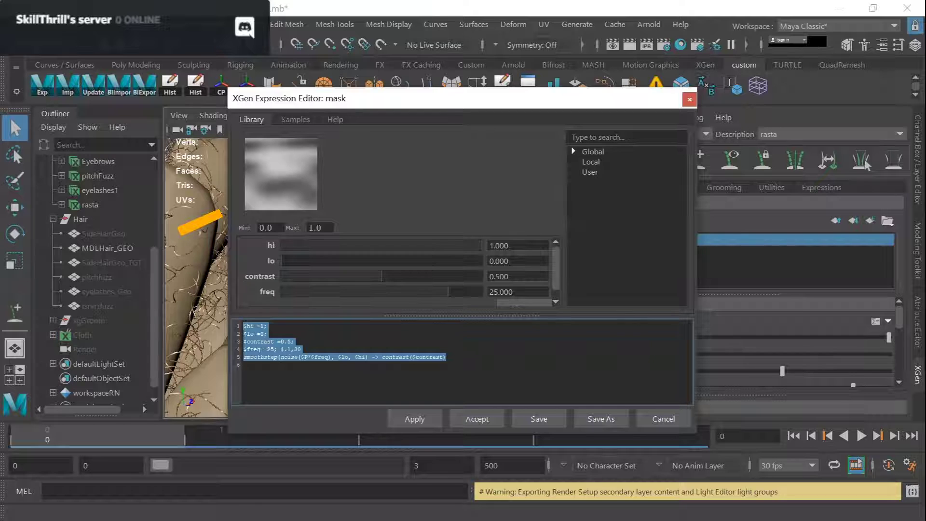
pyautogui.click(278, 367)
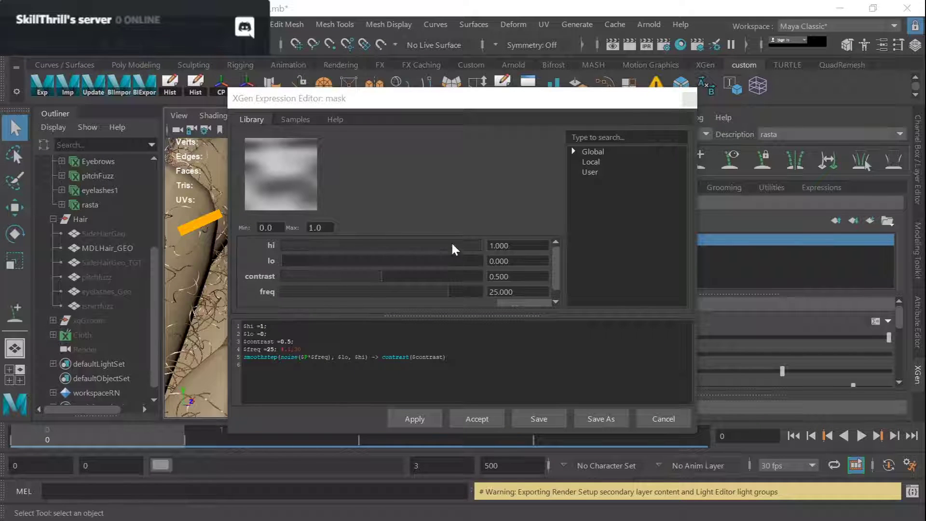
pyautogui.moveTo(452, 248); pyautogui.dragTo(418, 246)
pyautogui.moveTo(282, 261); pyautogui.dragTo(418, 315)
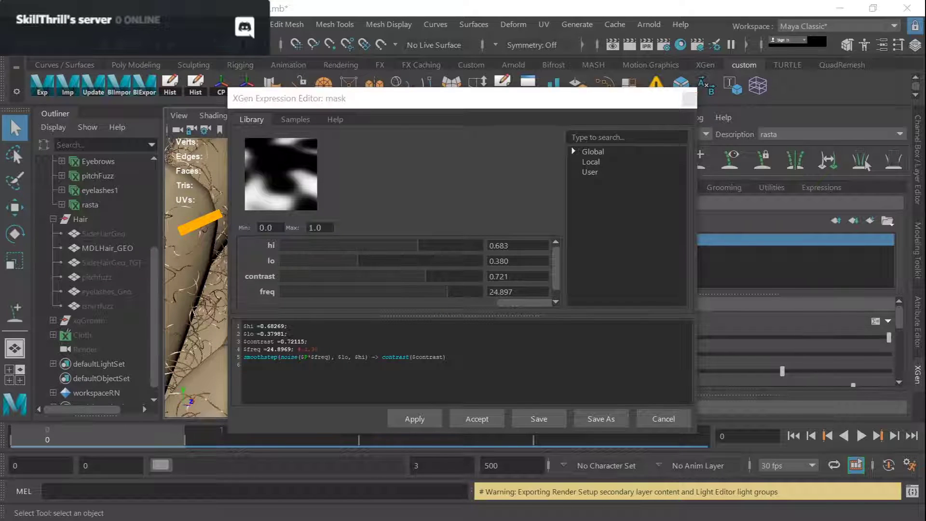
pyautogui.click(321, 349)
pyautogui.hotkey('ctrl', 'a')
pyautogui.hotkey('ctrl', 'v')
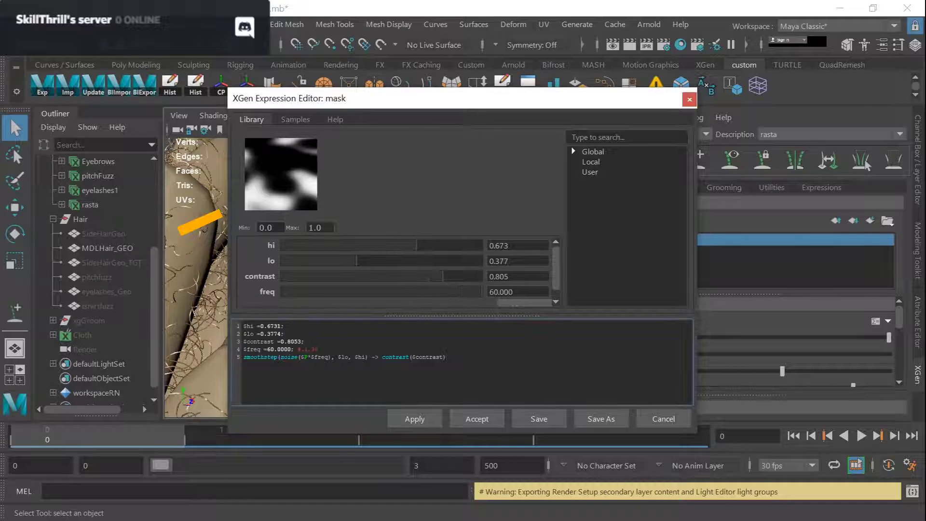
pyautogui.click(476, 419)
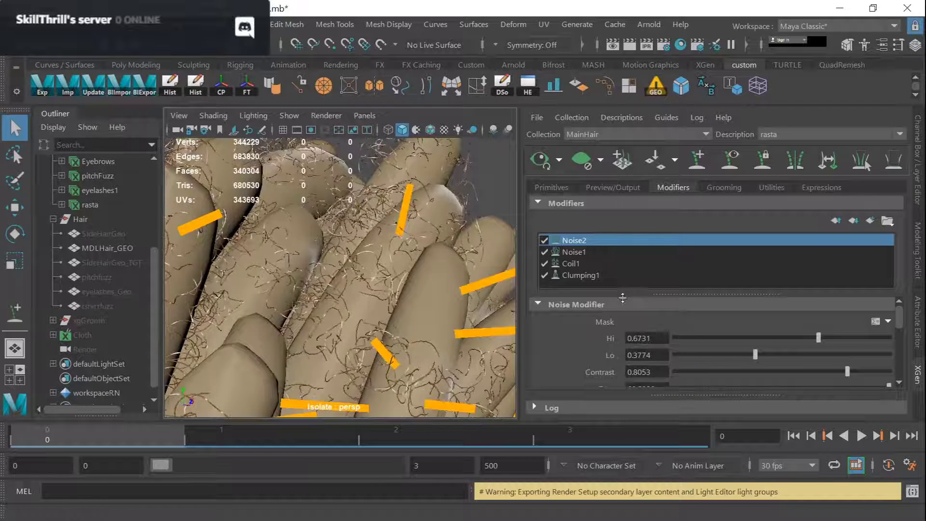
# Compare the strands with the Noise2 modifier switched off and on, leaving it enabled
pyautogui.click(543, 240)
pyautogui.click(543, 239)
pyautogui.click(542, 239)
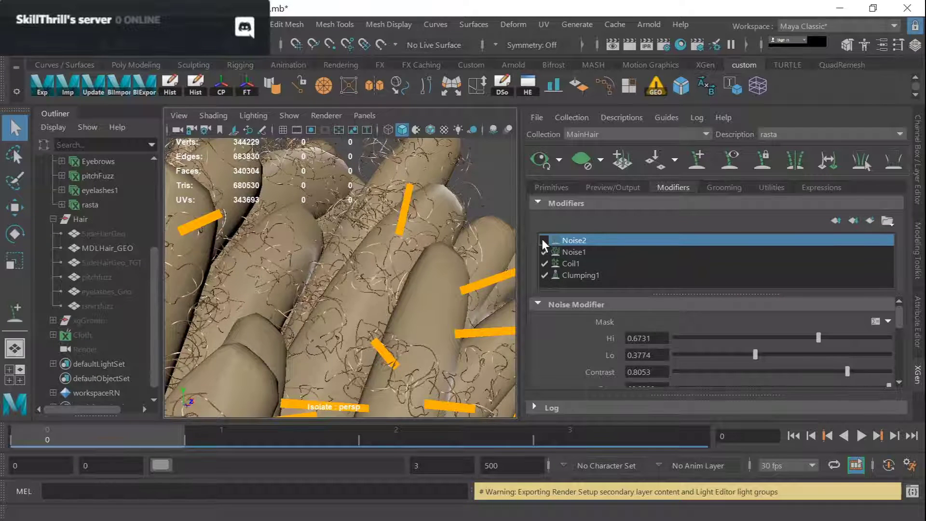
pyautogui.click(543, 240)
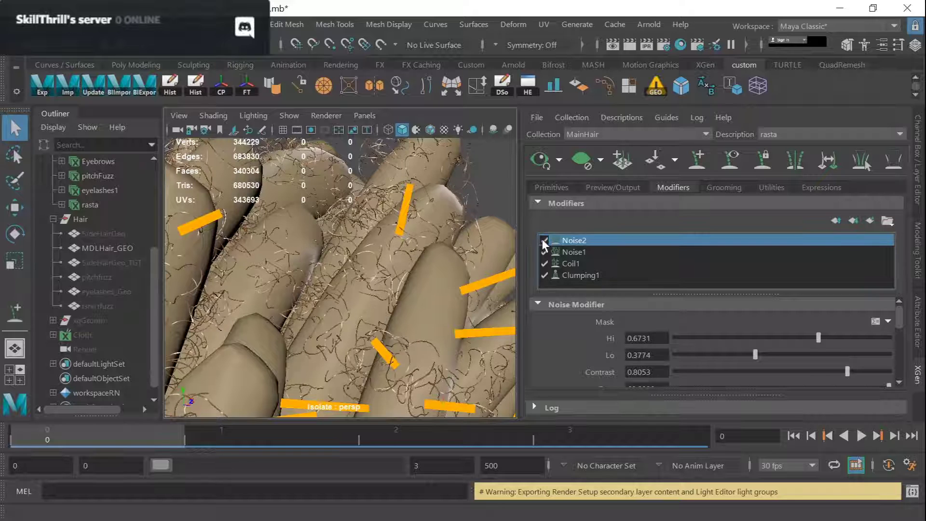
pyautogui.click(542, 240)
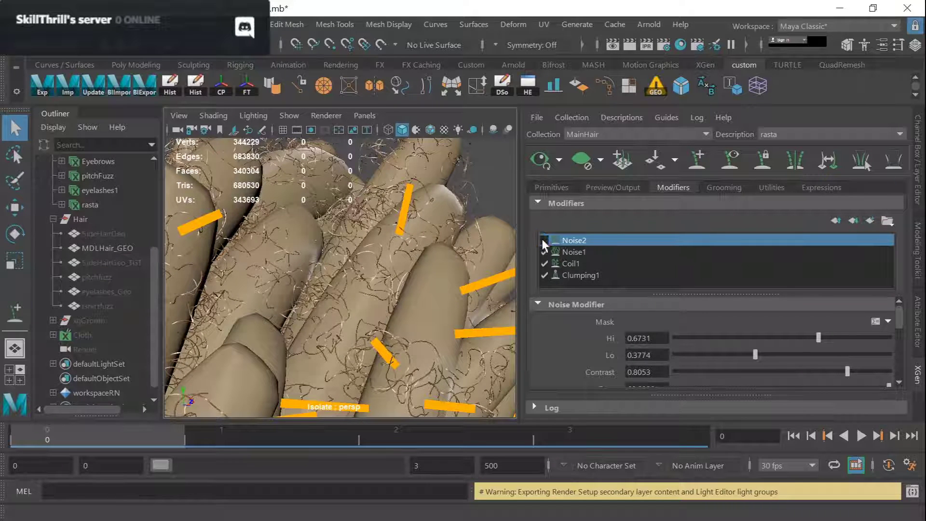
pyautogui.click(542, 240)
pyautogui.click(542, 240)
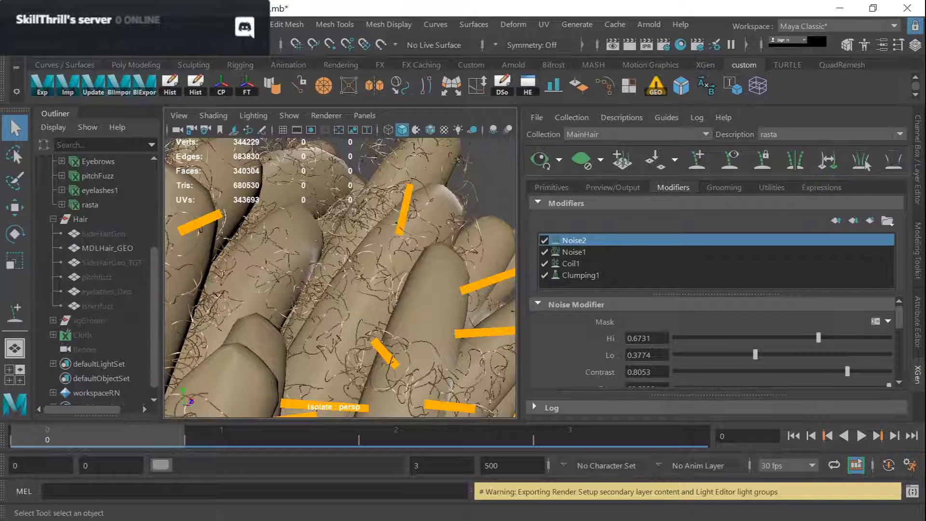
# Review Noise2's frequency, magnitude and Magnitude Scale settings, and refresh the XGen preview of the dreadlocks
pyautogui.scroll(-5, 680, 311)
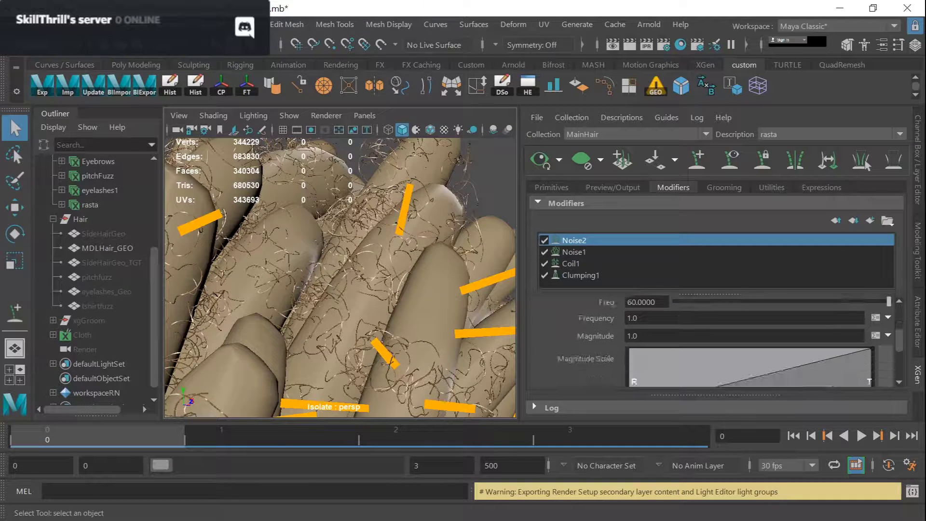
pyautogui.scroll(-2, 677, 325)
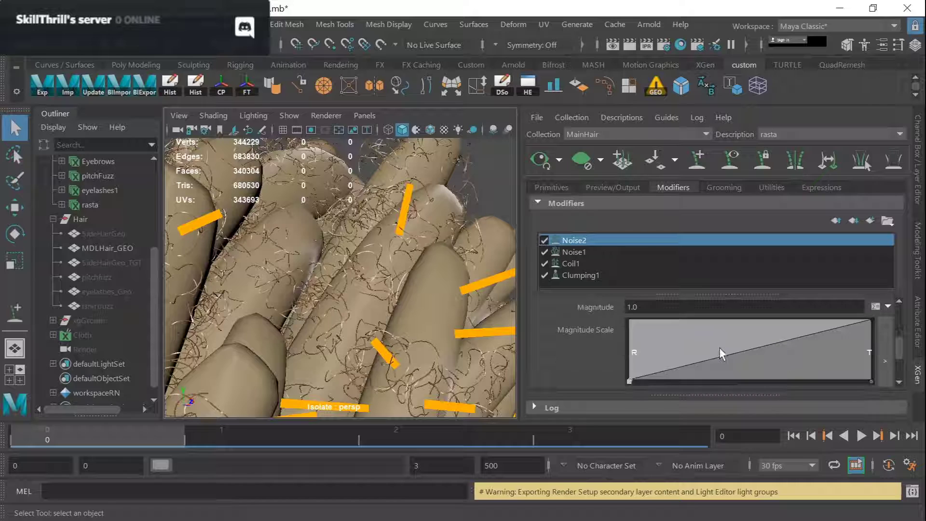
pyautogui.keyDown('alt'); pyautogui.moveTo(398, 243); pyautogui.dragTo(410, 276); pyautogui.keyUp('alt')
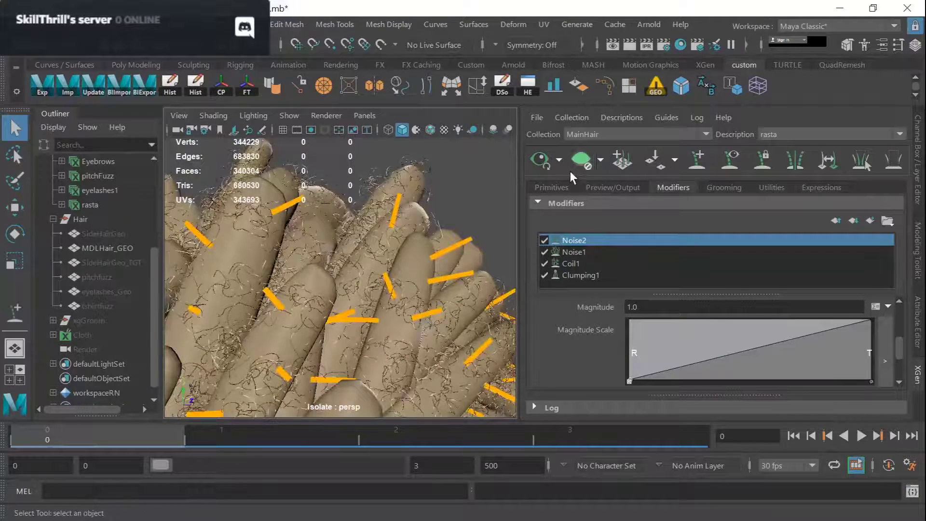
pyautogui.click(540, 160)
# Inspect the noisy strands around the dreadlock tips from several angles and up close
pyautogui.keyDown('alt'); pyautogui.moveTo(413, 216); pyautogui.dragTo(415, 242, button='right'); pyautogui.keyUp('alt')
pyautogui.keyDown('alt'); pyautogui.moveTo(415, 242); pyautogui.dragTo(380, 328, button='middle'); pyautogui.keyUp('alt')
pyautogui.keyDown('alt'); pyautogui.moveTo(381, 256); pyautogui.dragTo(417, 313, button='right'); pyautogui.keyUp('alt')
pyautogui.keyDown('alt'); pyautogui.moveTo(417, 314); pyautogui.dragTo(428, 241, button='middle'); pyautogui.keyUp('alt')
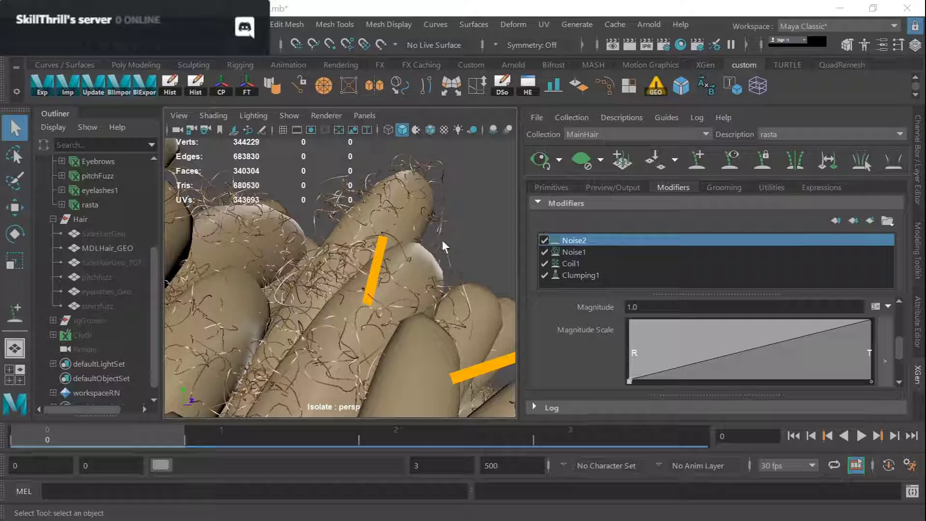
pyautogui.scroll(-4, 441, 240)
pyautogui.keyDown('alt'); pyautogui.moveTo(428, 250); pyautogui.dragTo(415, 284); pyautogui.keyUp('alt')
pyautogui.scroll(4, 426, 300)
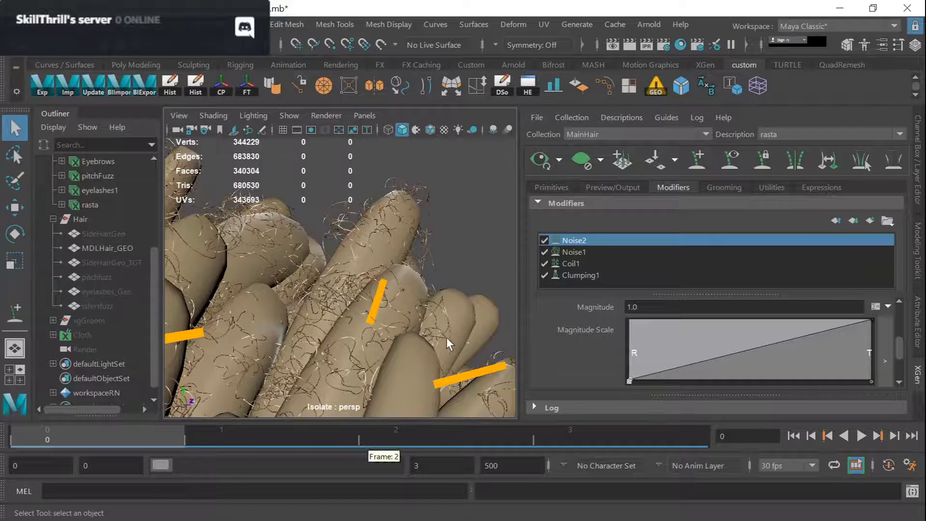
pyautogui.scroll(-5, 434, 286)
pyautogui.scroll(2, 444, 270)
pyautogui.keyDown('alt'); pyautogui.moveTo(444, 270); pyautogui.dragTo(467, 287, button='right'); pyautogui.keyUp('alt')
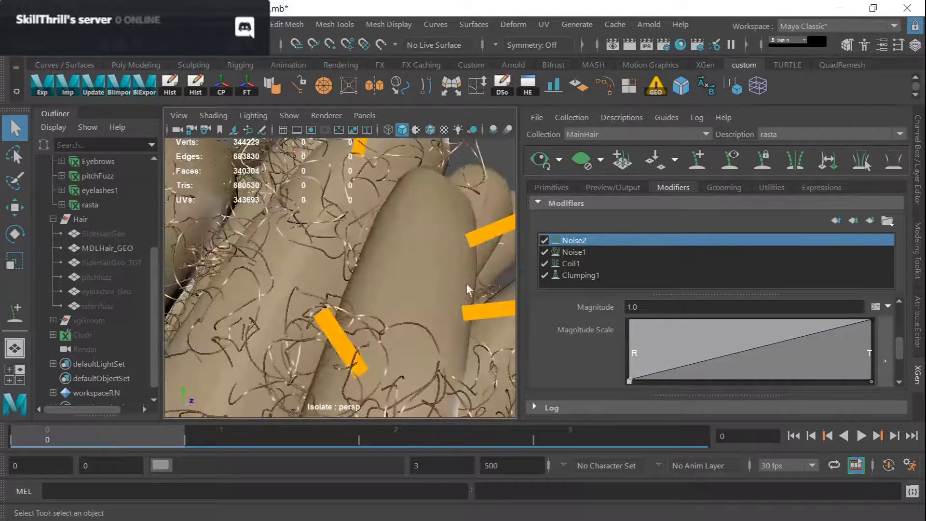
# Check the rasta primitive attributes and compare the strands with the Coil1 modifier switched off and on
pyautogui.click(550, 188)
pyautogui.scroll(-2, 585, 274)
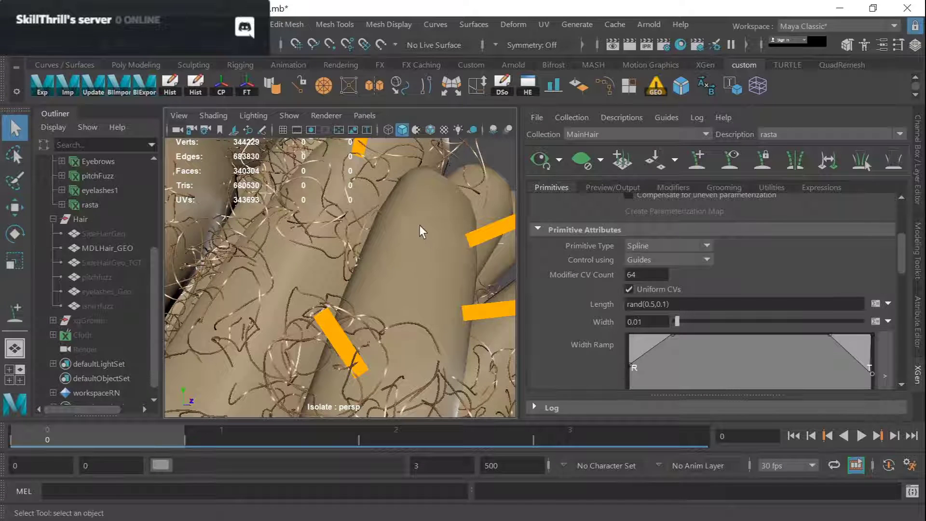
pyautogui.keyDown('alt'); pyautogui.moveTo(420, 226); pyautogui.dragTo(405, 256, button='right'); pyautogui.keyUp('alt')
pyautogui.keyDown('alt'); pyautogui.moveTo(405, 256); pyautogui.dragTo(400, 223); pyautogui.keyUp('alt')
pyautogui.keyDown('alt'); pyautogui.moveTo(400, 224); pyautogui.dragTo(395, 288, button='middle'); pyautogui.keyUp('alt')
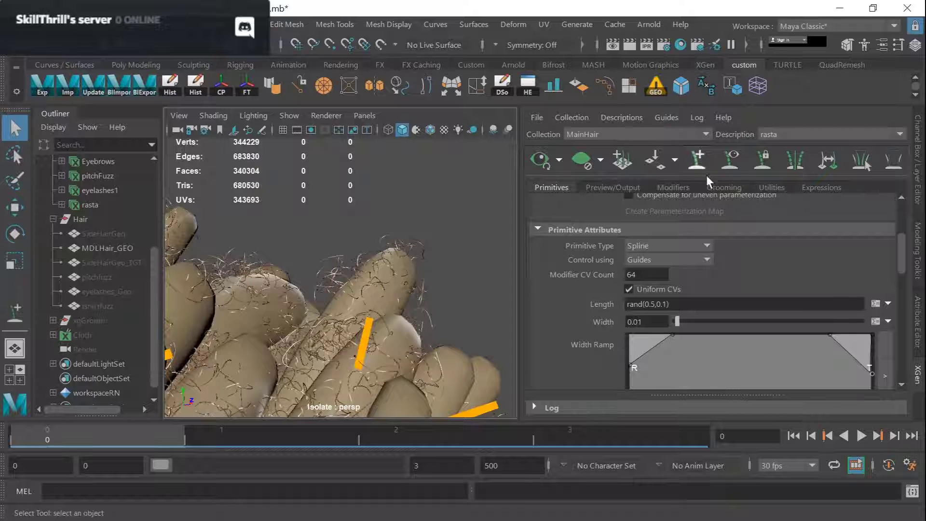
pyautogui.click(674, 187)
pyautogui.click(544, 265)
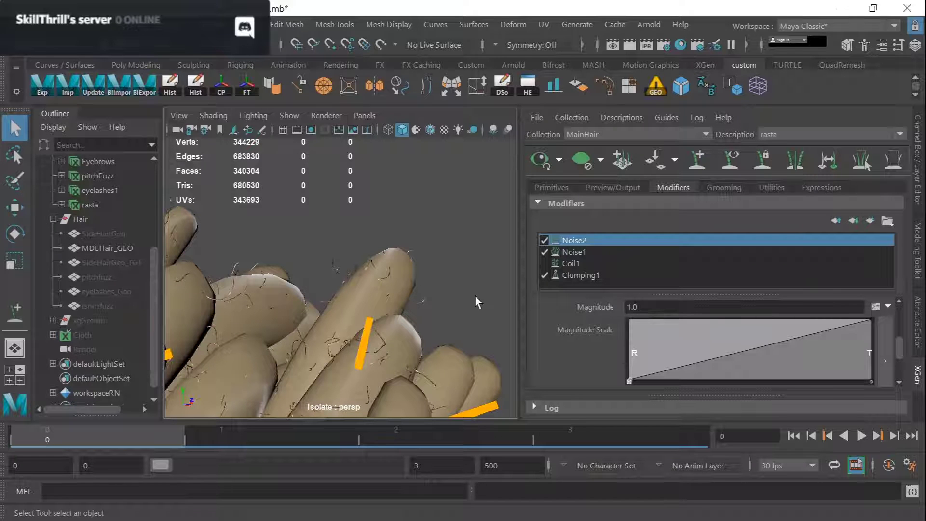
pyautogui.click(544, 263)
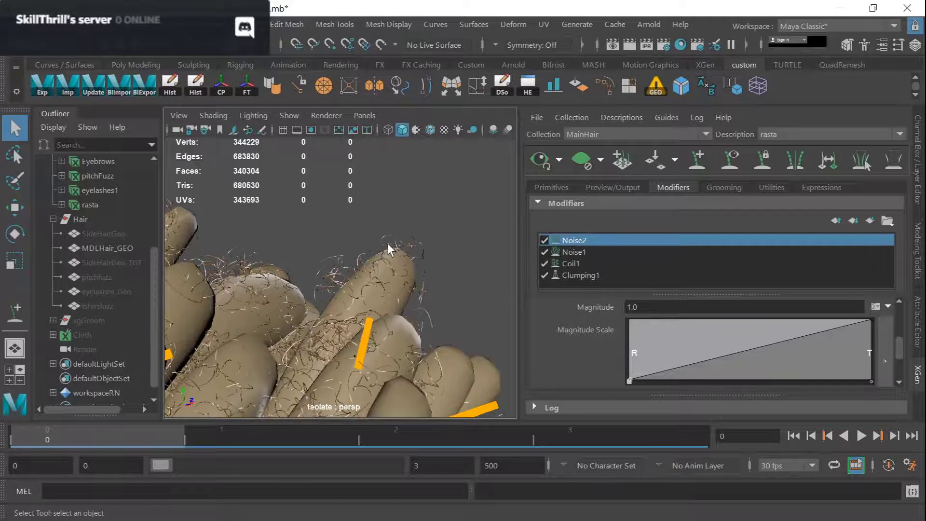
# Set the rasta strands' Length expression to rand(0.04,0.02)
pyautogui.keyDown('alt'); pyautogui.moveTo(388, 243); pyautogui.dragTo(305, 275, button='right'); pyautogui.keyUp('alt')
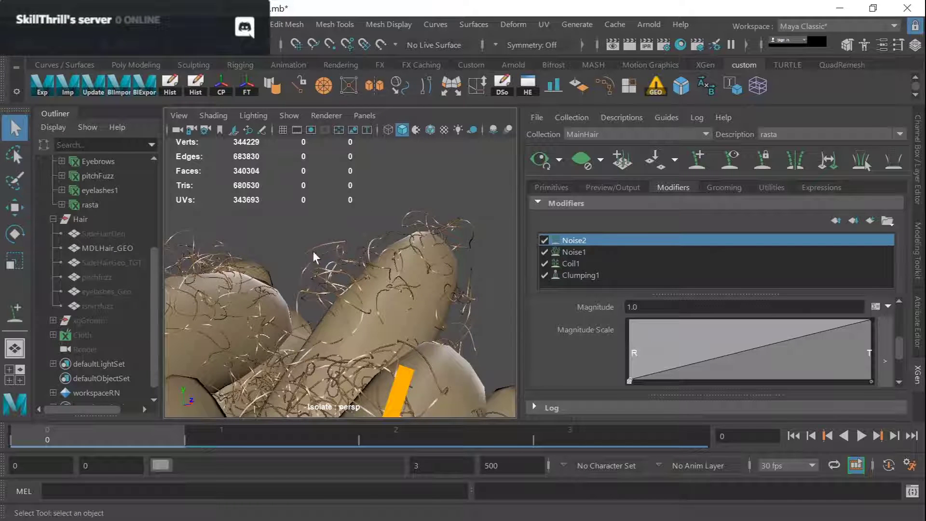
pyautogui.click(555, 188)
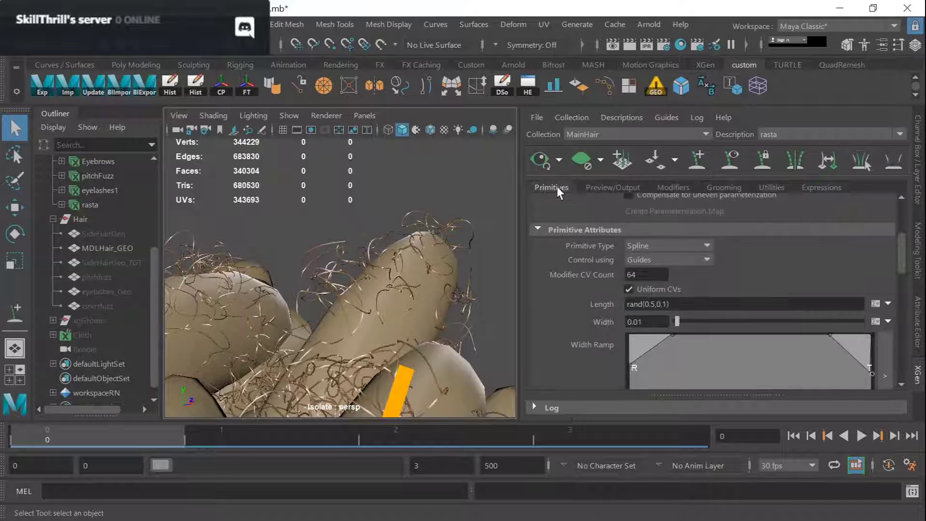
pyautogui.click(664, 304)
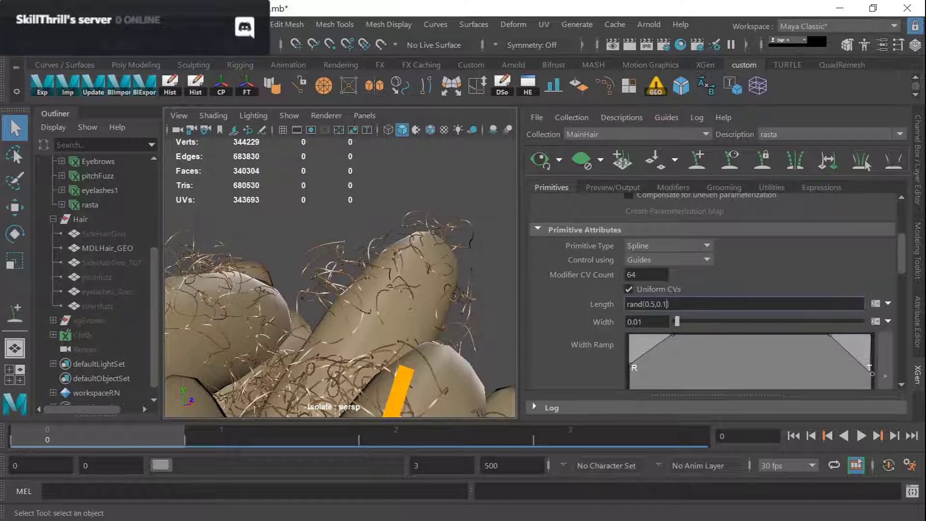
pyautogui.press('BackSpace')
pyautogui.write('02')
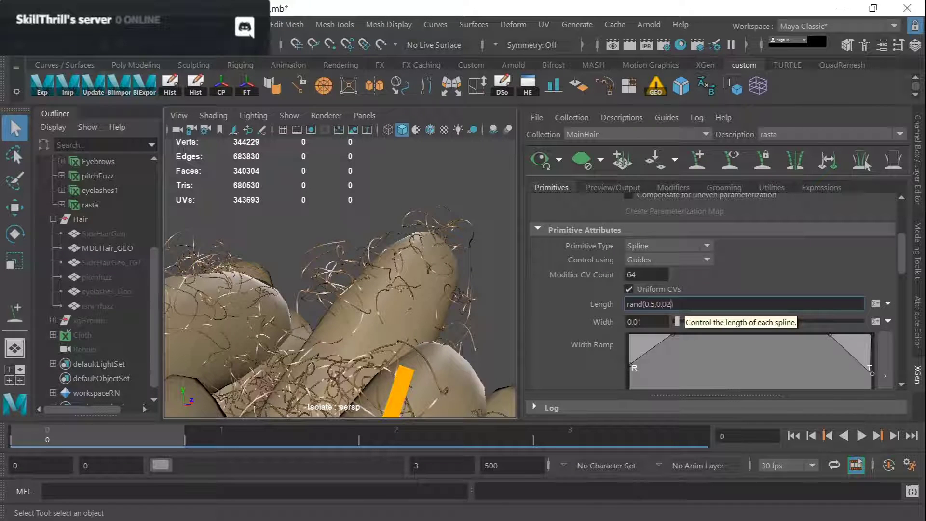
pyautogui.press('Left')
pyautogui.press('Left')
pyautogui.press('Left')
pyautogui.press('Left')
pyautogui.press('Left')
pyautogui.press('Left')
pyautogui.press('BackSpace')
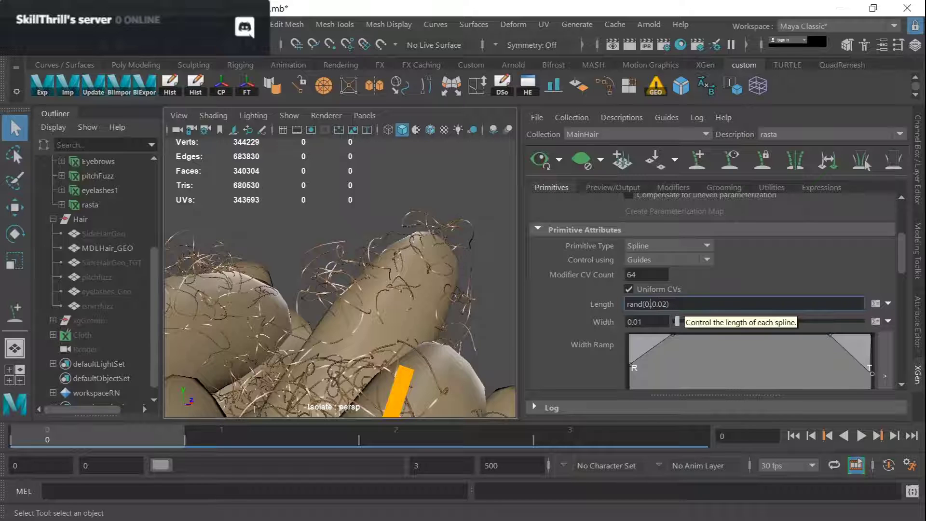
pyautogui.write('04')
pyautogui.press('Return')
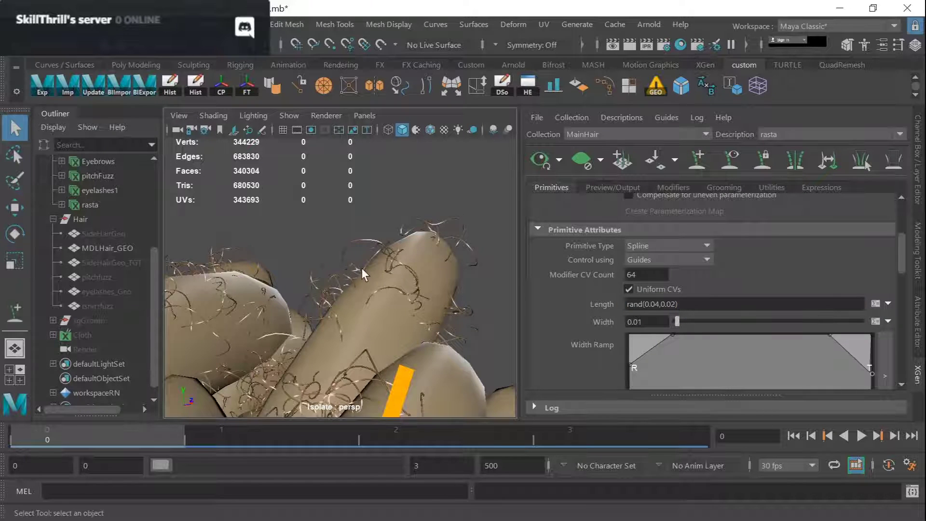
# Inspect the strands around the dreadlock tip up close and across the neighbouring dreadlocks
pyautogui.keyDown('alt'); pyautogui.moveTo(405, 293); pyautogui.dragTo(322, 233); pyautogui.keyUp('alt')
pyautogui.keyDown('alt'); pyautogui.moveTo(321, 233); pyautogui.dragTo(430, 310, button='right'); pyautogui.keyUp('alt')
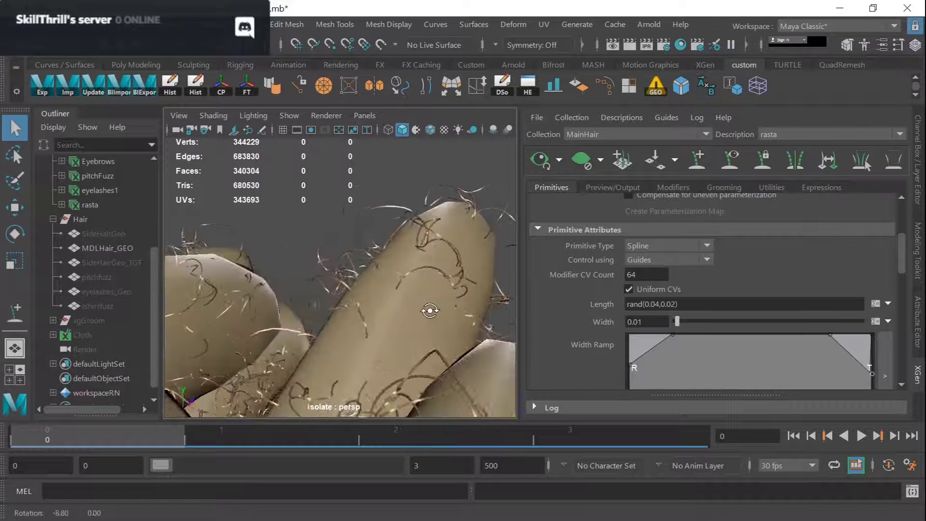
pyautogui.keyDown('alt'); pyautogui.moveTo(430, 311); pyautogui.dragTo(435, 273); pyautogui.keyUp('alt')
pyautogui.keyDown('alt'); pyautogui.moveTo(435, 273); pyautogui.dragTo(412, 231, button='middle'); pyautogui.keyUp('alt')
pyautogui.click(672, 188)
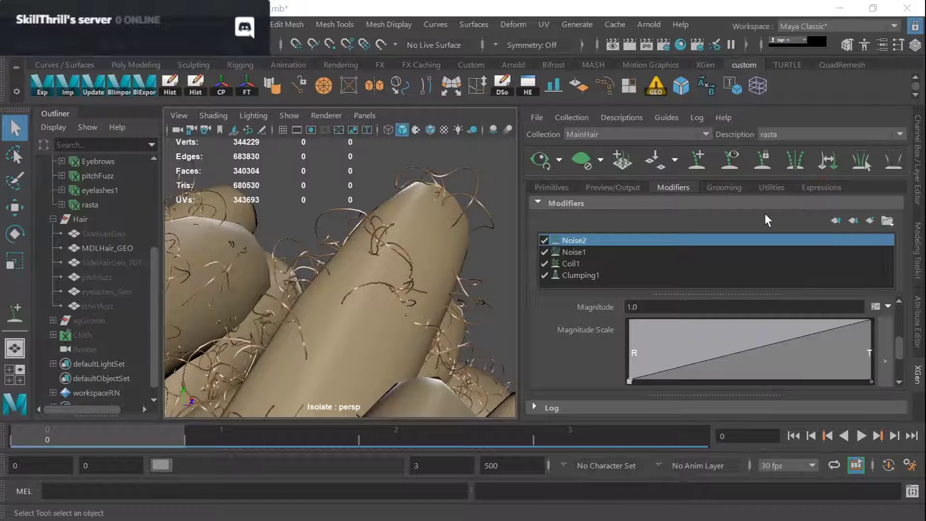
pyautogui.scroll(-5, 346, 316)
pyautogui.keyDown('alt'); pyautogui.moveTo(401, 290); pyautogui.dragTo(401, 248, button='middle'); pyautogui.keyUp('alt')
# Add a second Coil modifier to the rasta description and mask it with an expression of hi 0.6010, lo 0.5144 and contrast 0.3582
pyautogui.click(726, 187)
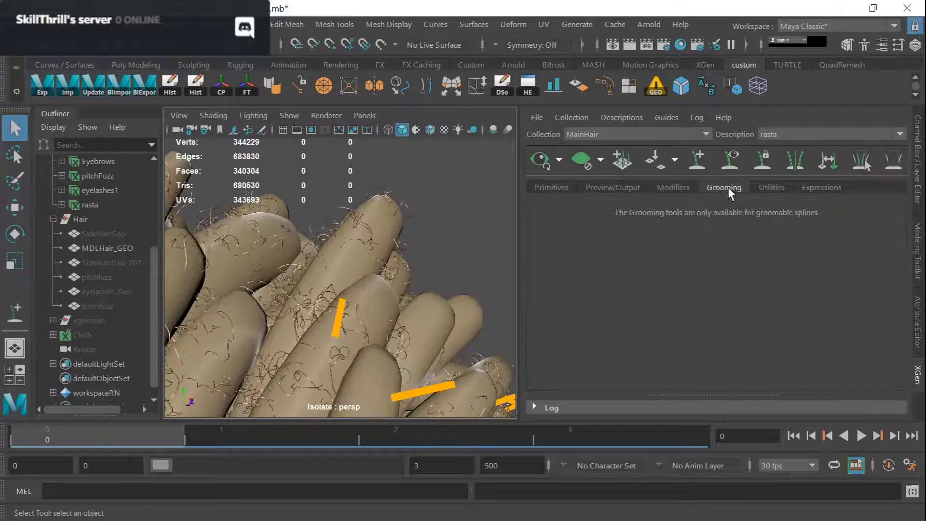
pyautogui.click(770, 188)
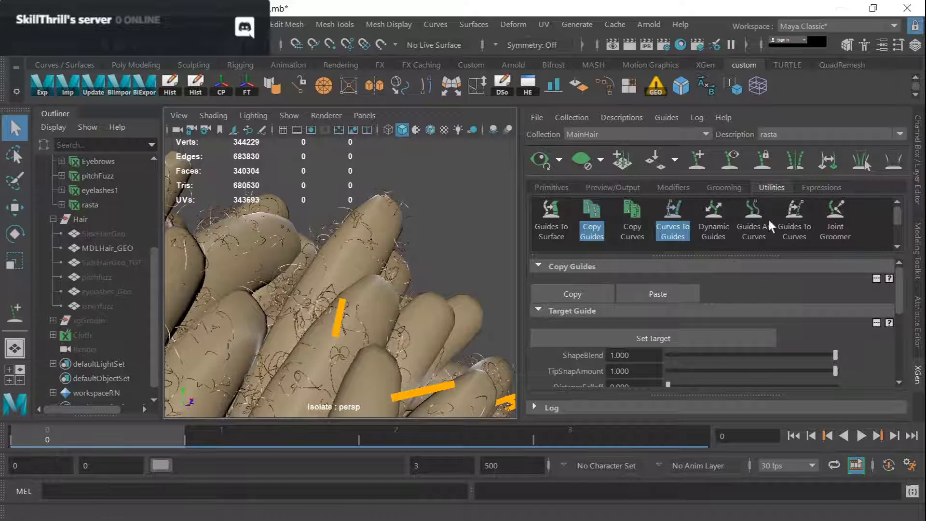
pyautogui.click(682, 187)
pyautogui.click(867, 218)
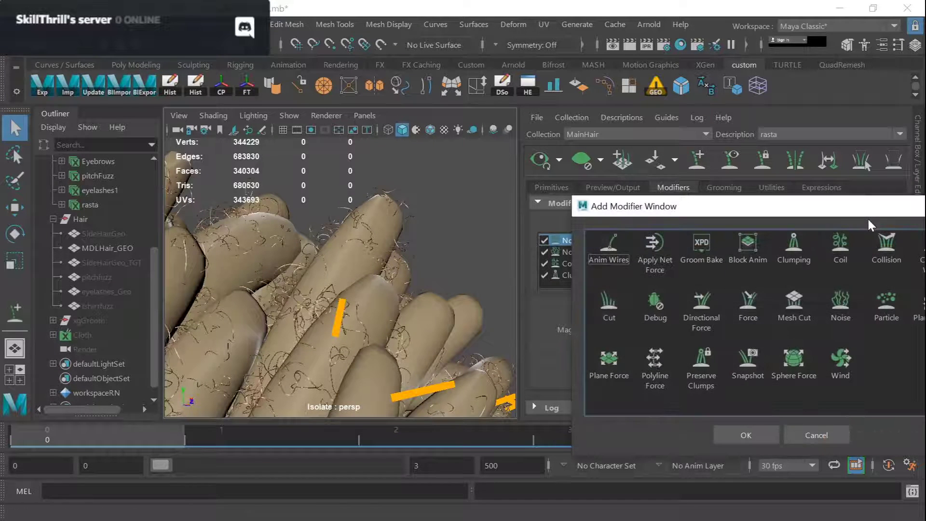
pyautogui.click(843, 253)
pyautogui.click(746, 436)
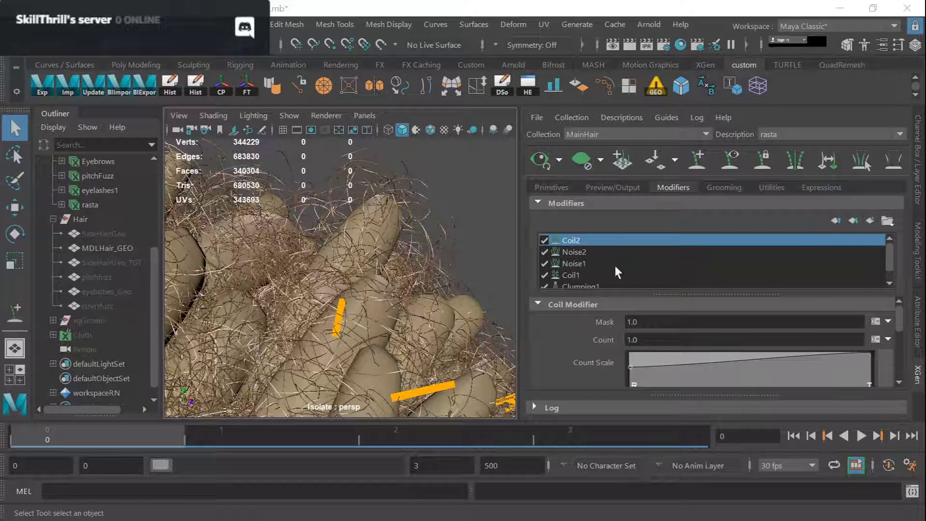
pyautogui.click(875, 321)
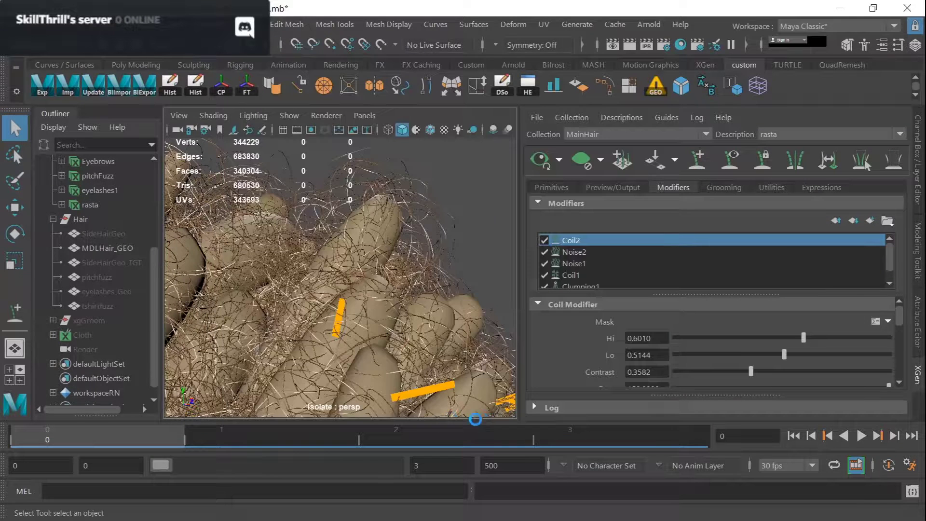
pyautogui.click(476, 419)
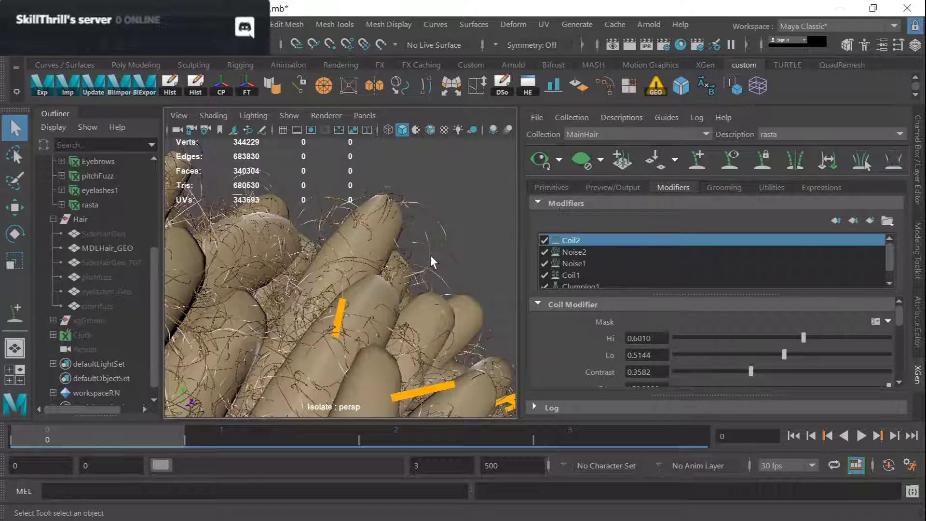
# Review the rasta description's primitive attributes, then return to its modifier stack
pyautogui.click(555, 188)
pyautogui.scroll(-5, 609, 196)
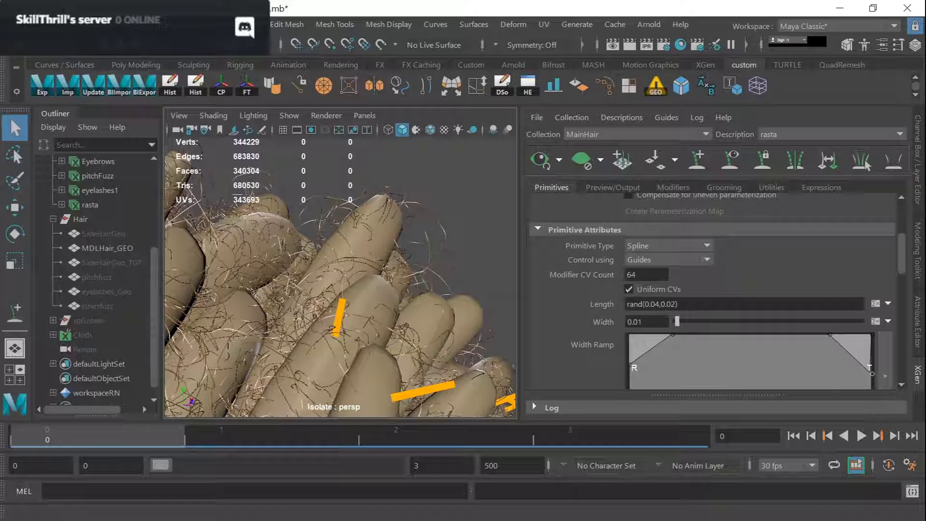
pyautogui.scroll(5, 772, 270)
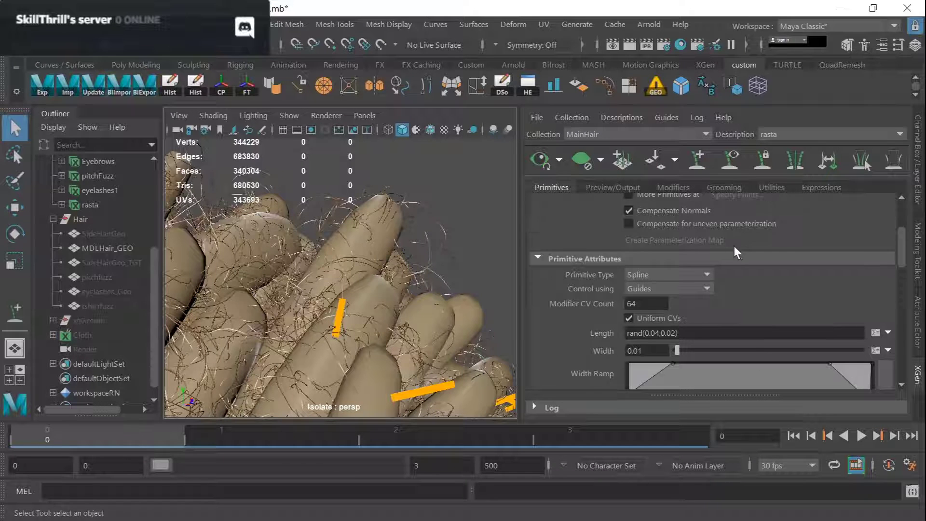
pyautogui.click(723, 188)
pyautogui.click(680, 188)
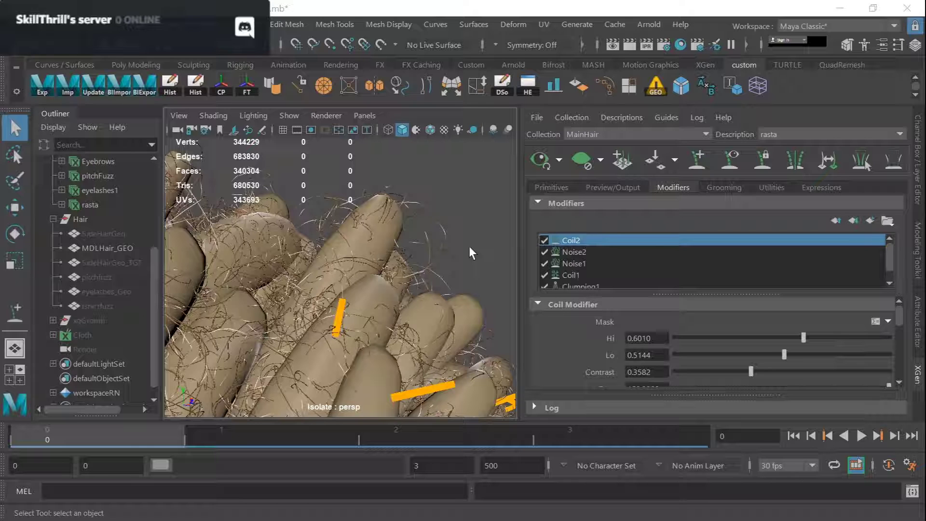
# Examine how the Coil2 strands curl around the dreadlock tip from close and slightly rotated views
pyautogui.scroll(-5, 470, 247)
pyautogui.scroll(7, 469, 247)
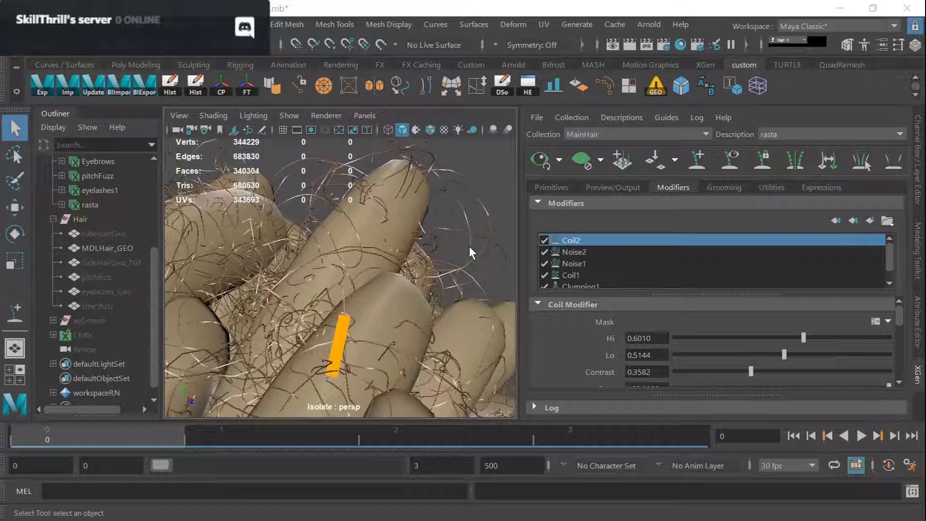
pyautogui.scroll(-3, 469, 248)
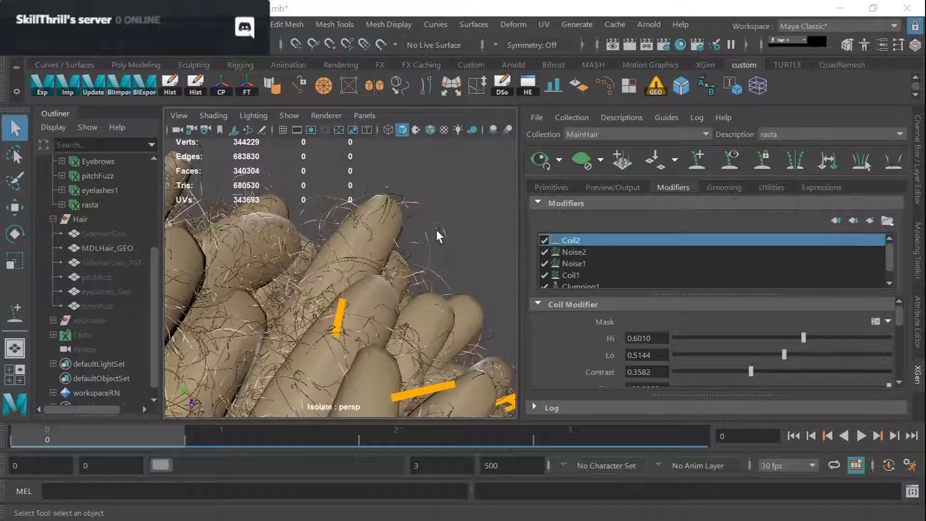
pyautogui.scroll(3, 445, 248)
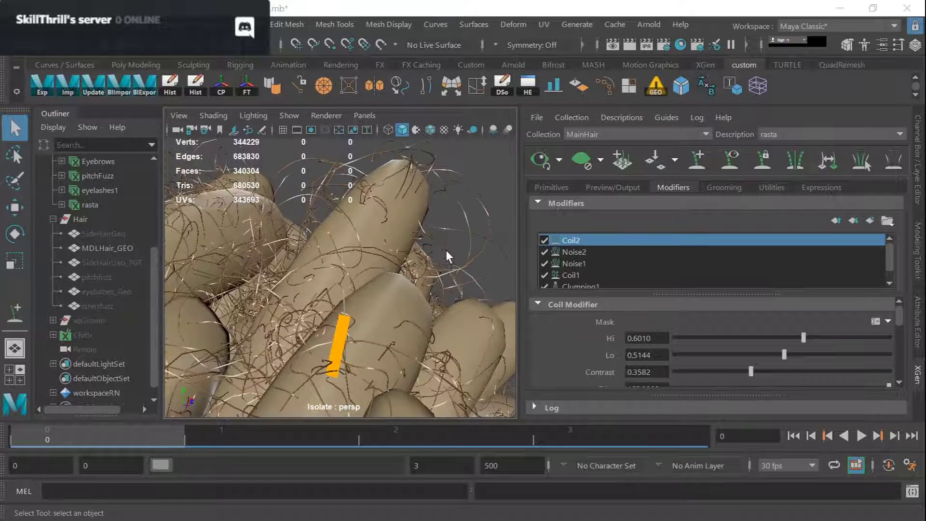
pyautogui.scroll(2, 445, 239)
pyautogui.keyDown('alt'); pyautogui.moveTo(455, 213); pyautogui.dragTo(432, 278, button='middle'); pyautogui.keyUp('alt')
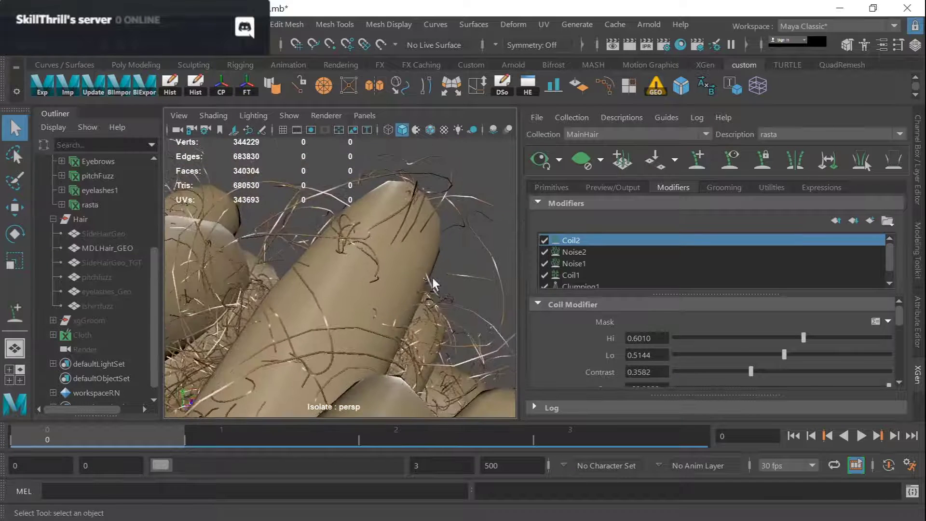
pyautogui.scroll(-2, 429, 255)
pyautogui.keyDown('alt'); pyautogui.moveTo(429, 256); pyautogui.dragTo(423, 237); pyautogui.keyUp('alt')
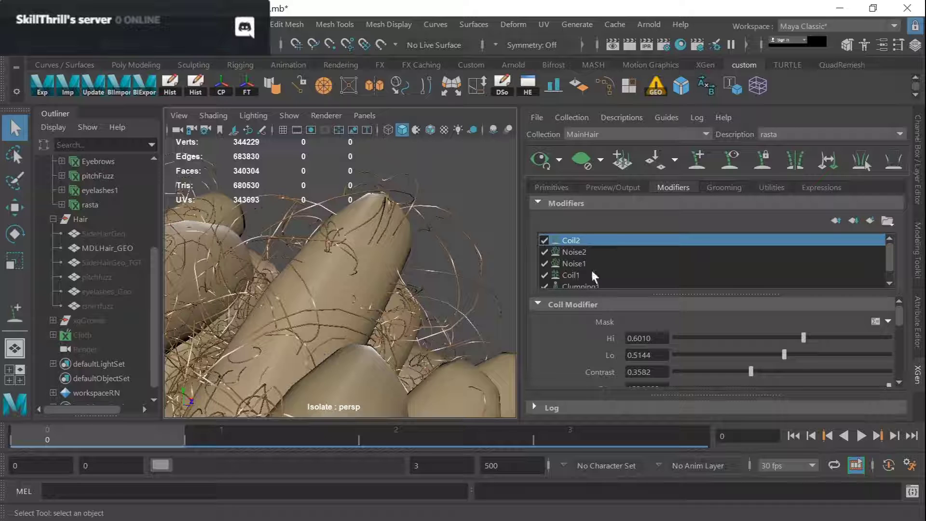
# Add a Cut modifier to the rasta description and set its amount to rand(0.0,0.1)
pyautogui.click(870, 221)
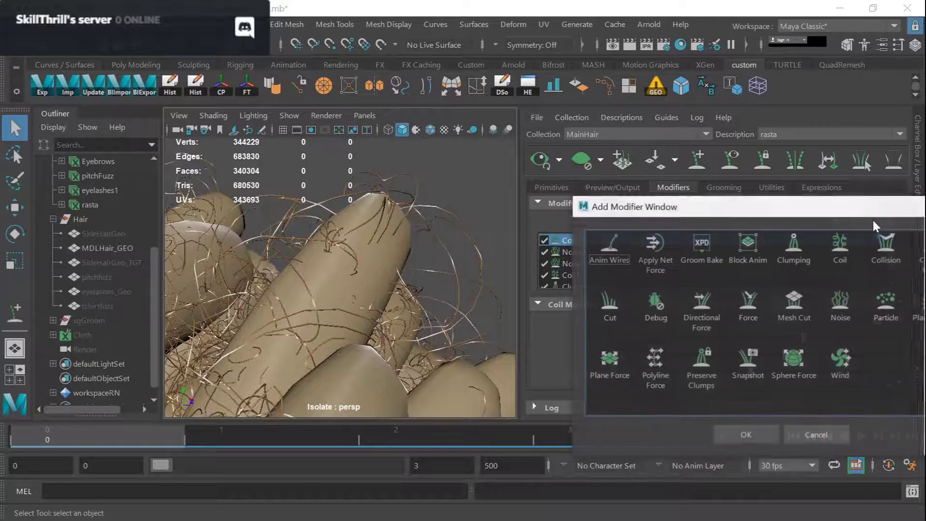
pyautogui.click(627, 307)
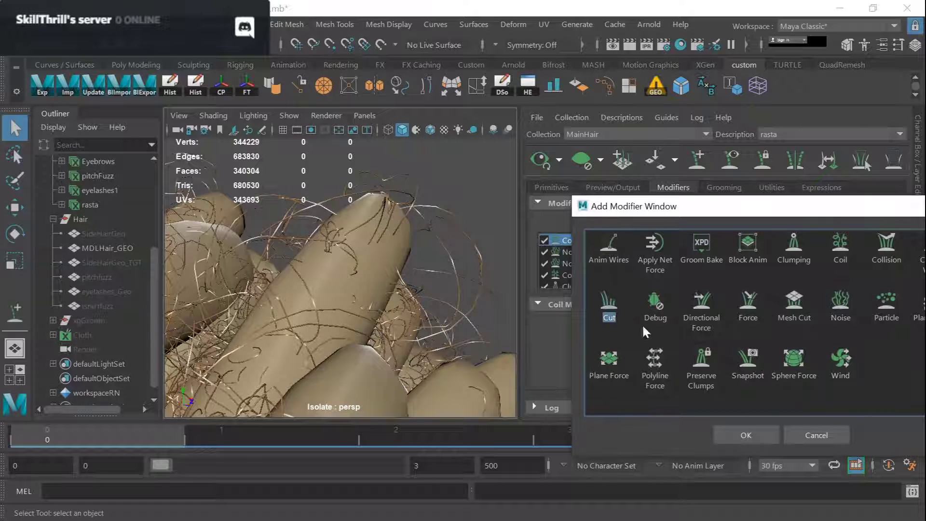
pyautogui.click(745, 436)
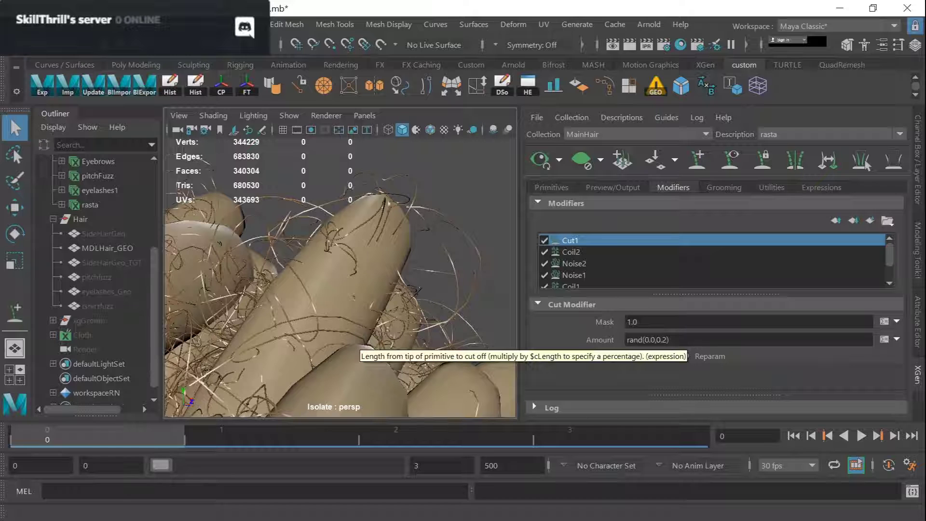
pyautogui.click(666, 340)
pyautogui.press('BackSpace')
pyautogui.write('1')
pyautogui.press('Return')
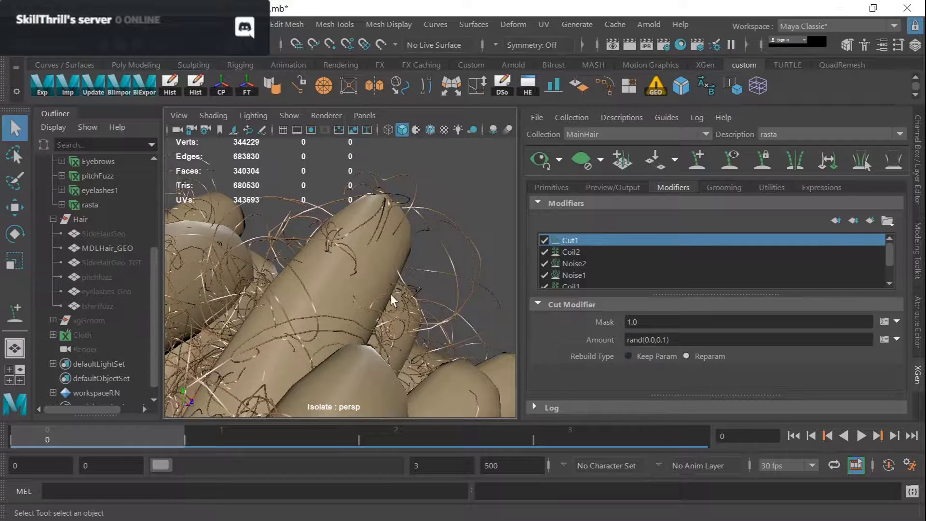
# Inspect the cut strands across the neighbouring dreadlocks from several angles
pyautogui.keyDown('alt'); pyautogui.moveTo(390, 294); pyautogui.dragTo(374, 323, button='right'); pyautogui.keyUp('alt')
pyautogui.keyDown('alt'); pyautogui.moveTo(374, 323); pyautogui.dragTo(409, 291); pyautogui.keyUp('alt')
pyautogui.keyDown('alt'); pyautogui.moveTo(410, 292); pyautogui.dragTo(417, 295, button='right'); pyautogui.keyUp('alt')
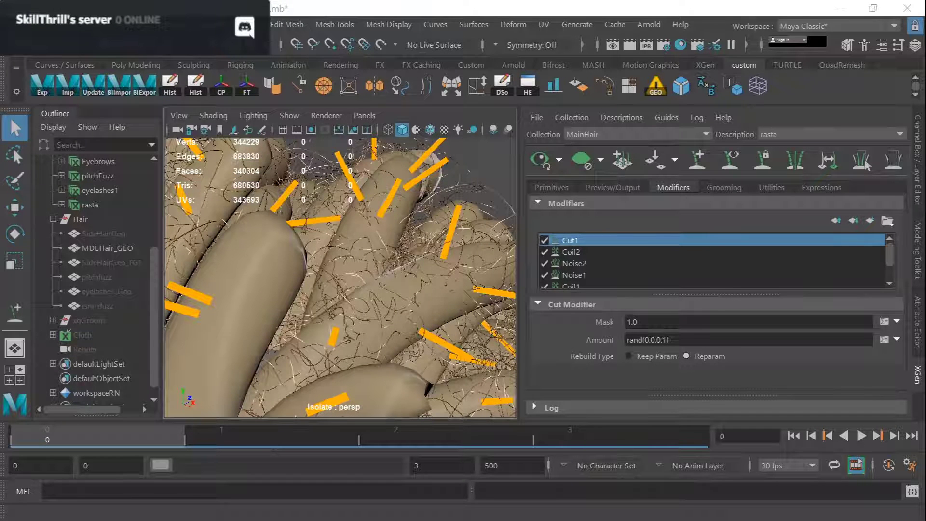
pyautogui.press('[')
pyautogui.press(']')
pyautogui.press('[')
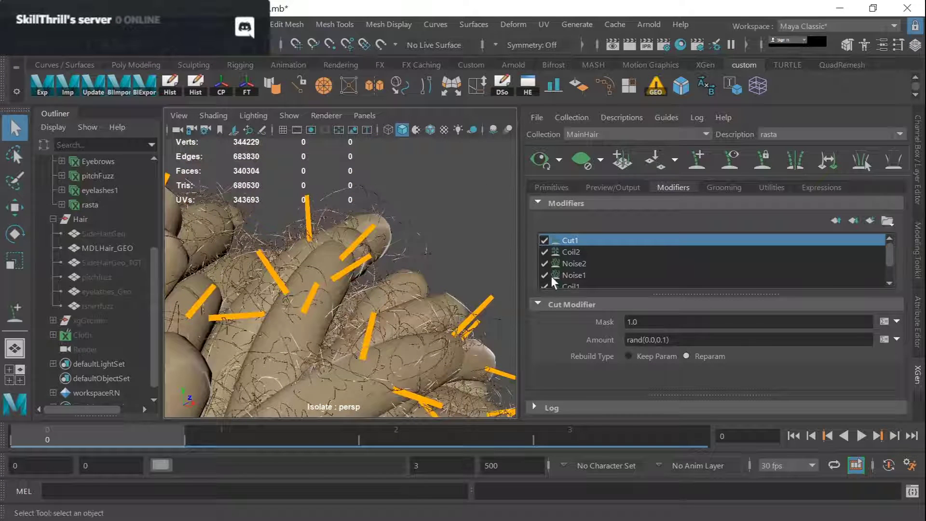
# Add a third Noise modifier and mask it with the smoothstep noise expression using hi 0.6274, lo 0.5745, contrast 0.1731 and freq 60
pyautogui.click(868, 223)
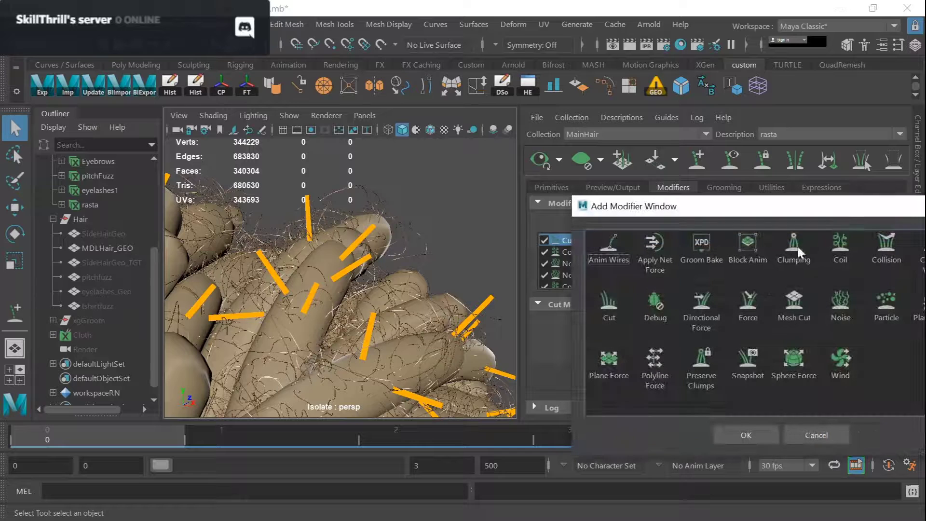
pyautogui.click(840, 302)
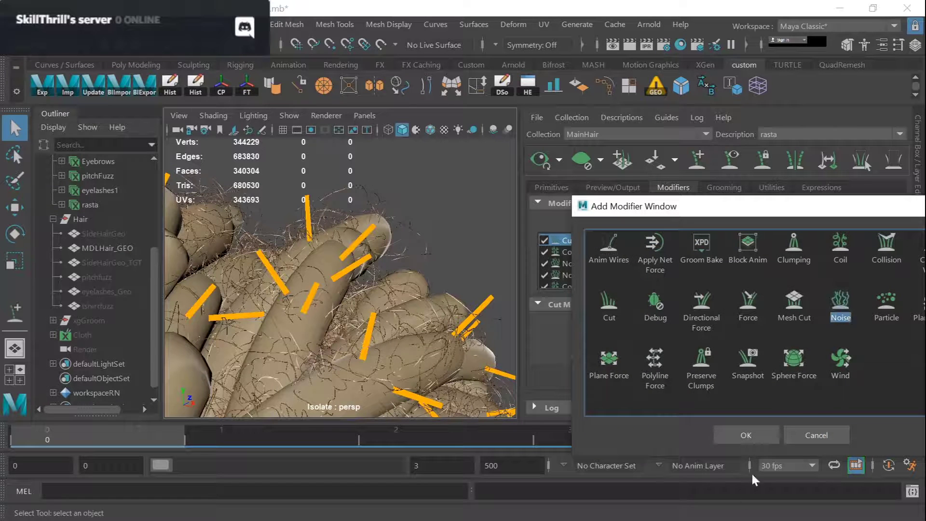
pyautogui.click(756, 440)
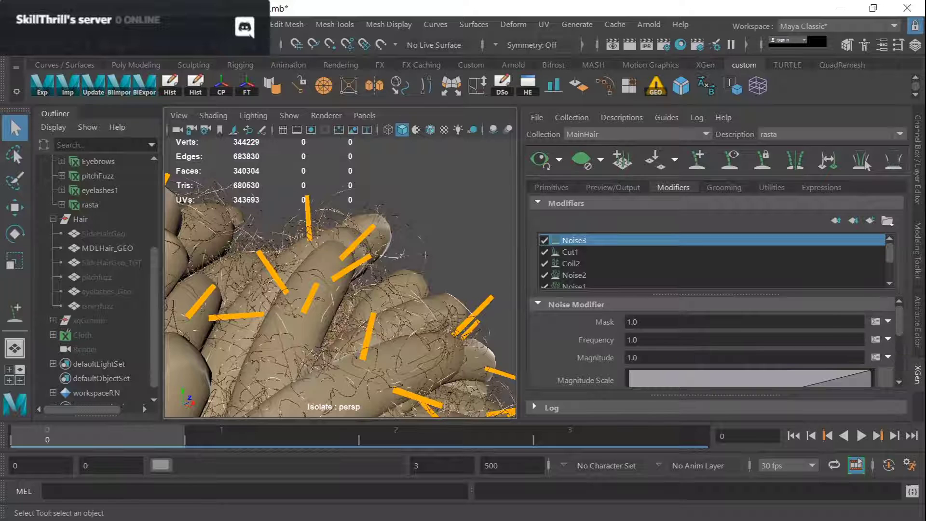
pyautogui.hotkey('alt', 'Tab')
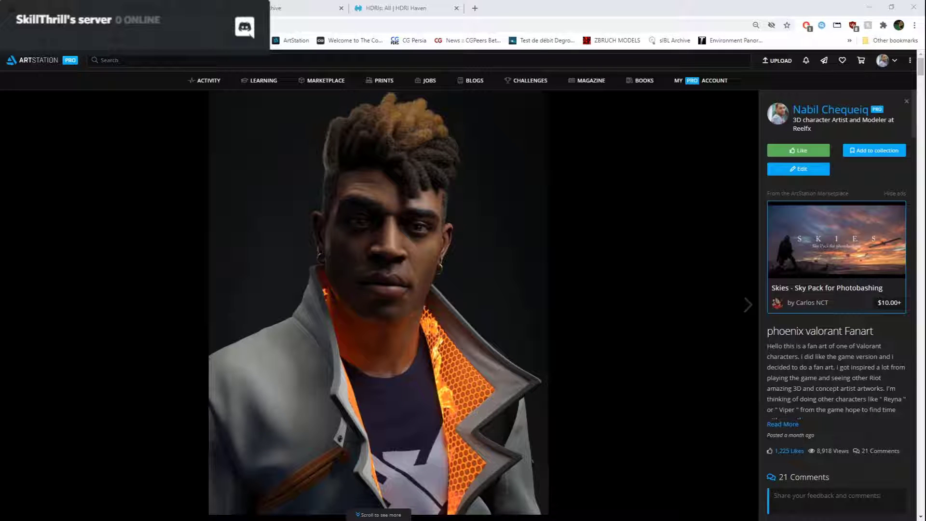
pyautogui.hotkey('alt', 'Tab')
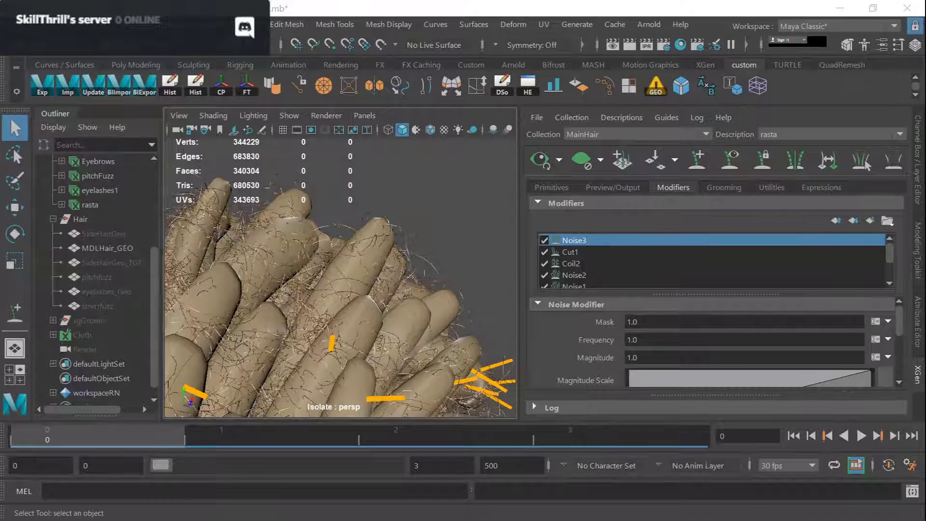
pyautogui.click(875, 322)
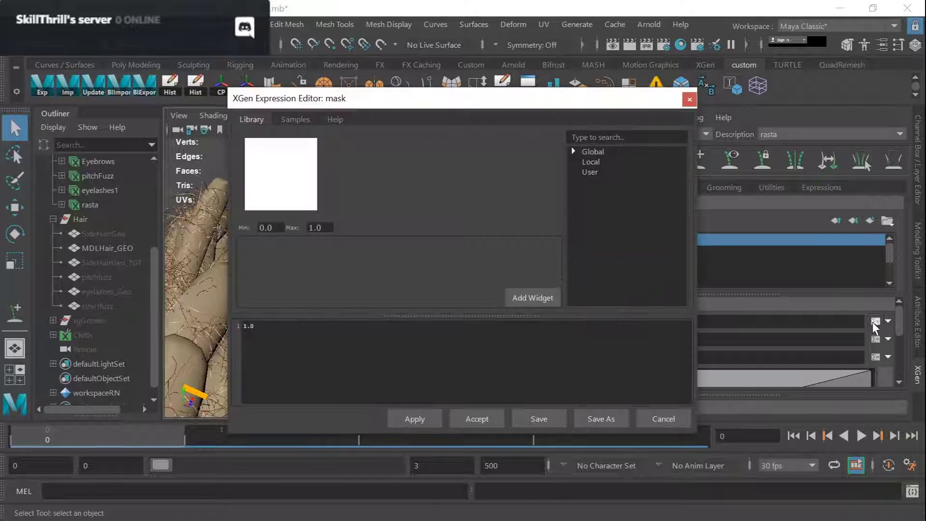
pyautogui.moveTo(262, 327); pyautogui.dragTo(196, 303)
pyautogui.hotkey('ctrl', 'v')
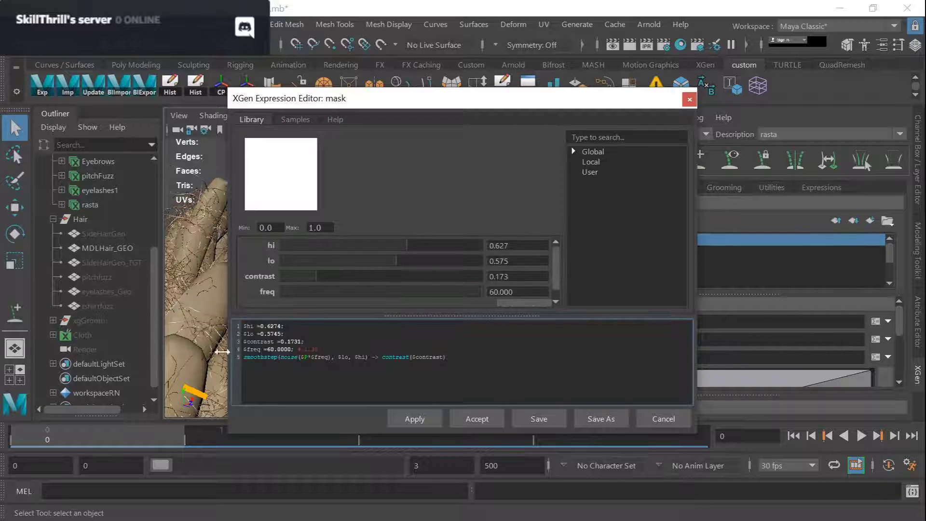
pyautogui.click(417, 419)
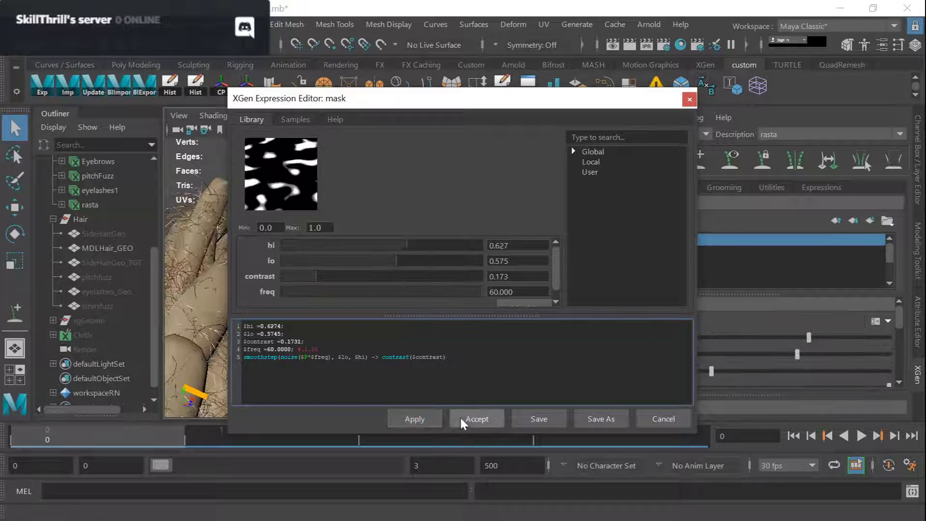
pyautogui.click(459, 416)
# Give Noise3's magnitude the stray-noise expression with min 0, max 0.33, seed 2, strayMin 0.2, strayMax 2 and fitMax 0.825
pyautogui.scroll(-3, 713, 342)
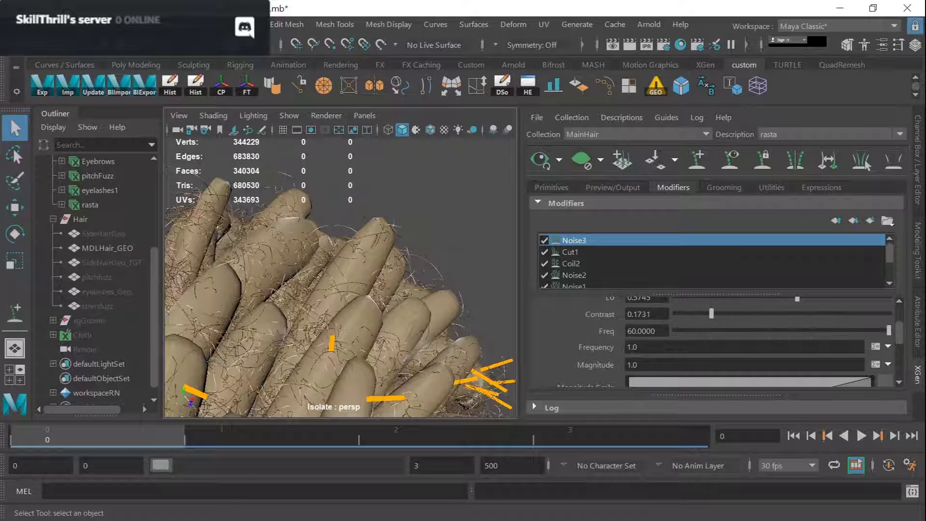
pyautogui.scroll(-2, 637, 358)
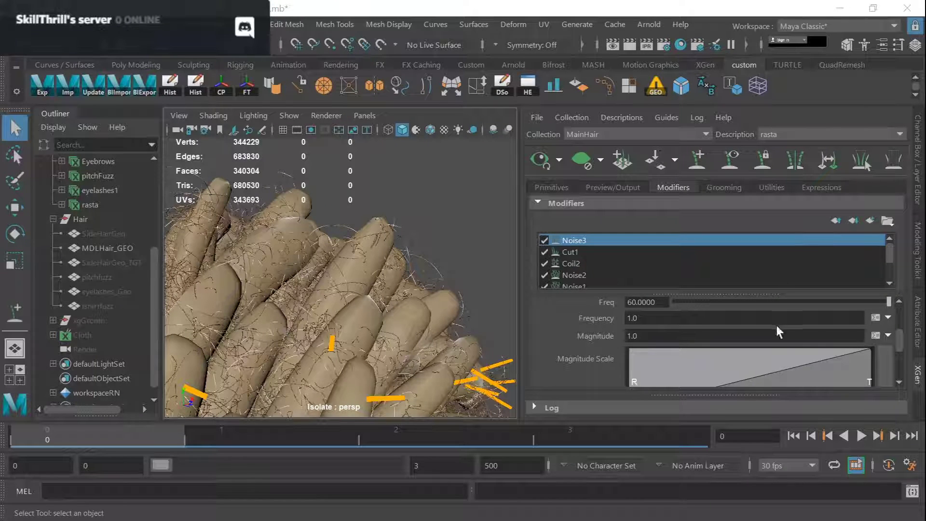
pyautogui.scroll(-2, 776, 326)
pyautogui.click(876, 306)
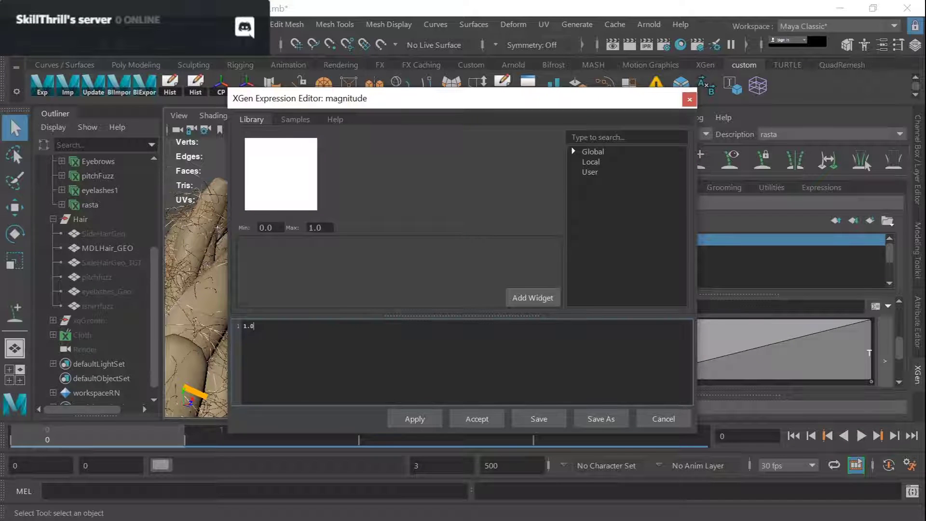
pyautogui.hotkey('ctrl', 'a')
pyautogui.hotkey('ctrl', 'v')
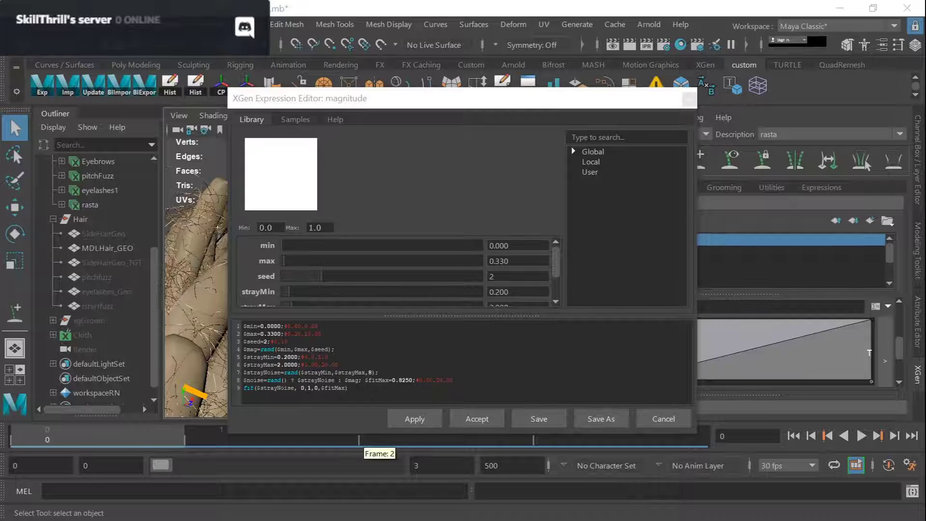
pyautogui.click(417, 419)
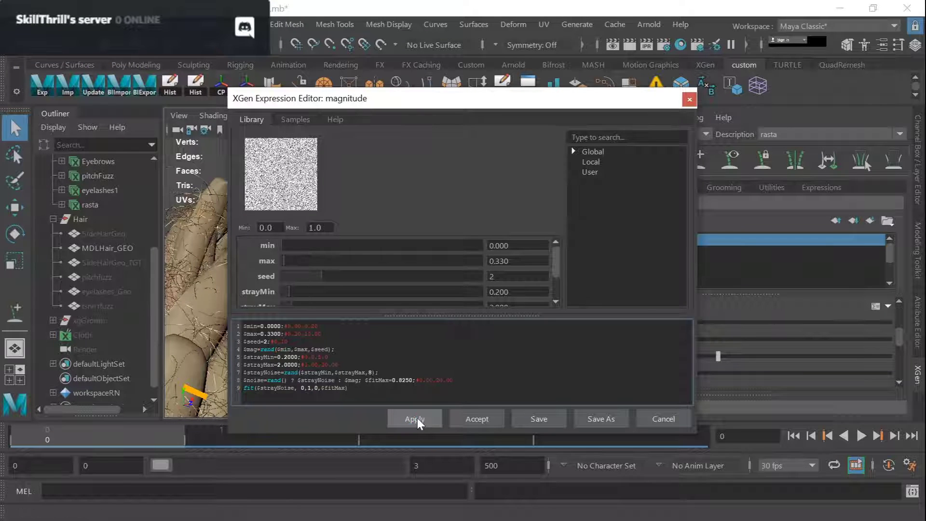
pyautogui.click(478, 421)
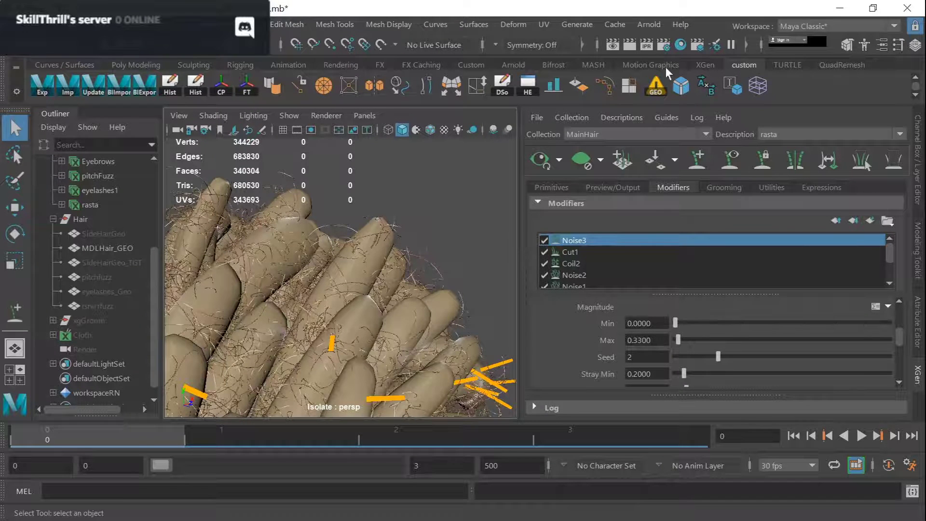
# Switch to the ArtStation page in the browser and view the hair in the Lina 2020 portrait renders
pyautogui.scroll(-5, 383, 243)
pyautogui.keyDown('alt'); pyautogui.moveTo(383, 244); pyautogui.dragTo(403, 234, button='middle'); pyautogui.keyUp('alt')
pyautogui.click(840, 8)
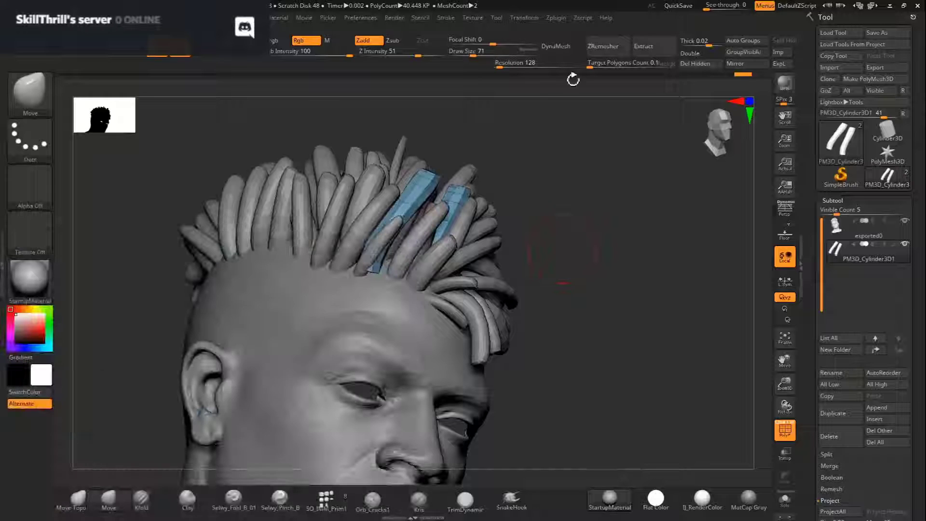
pyautogui.click(890, 5)
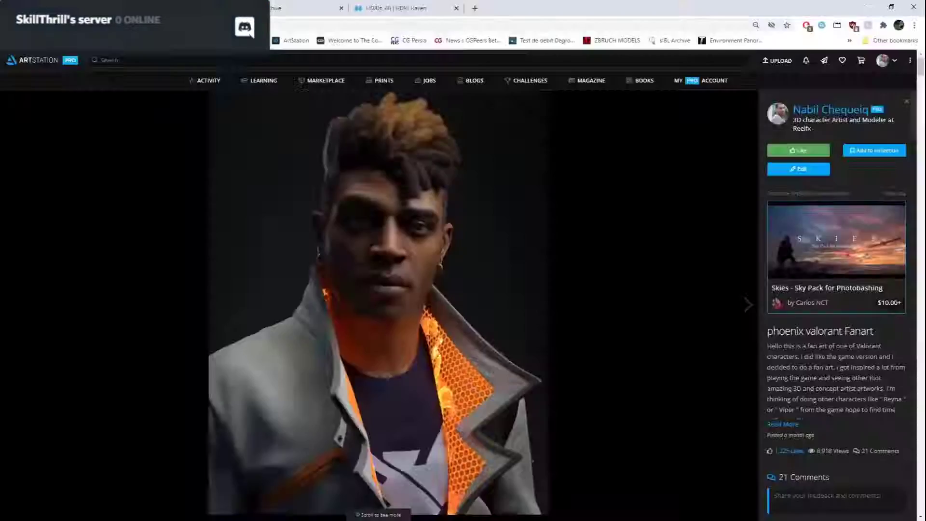
pyautogui.click(740, 305)
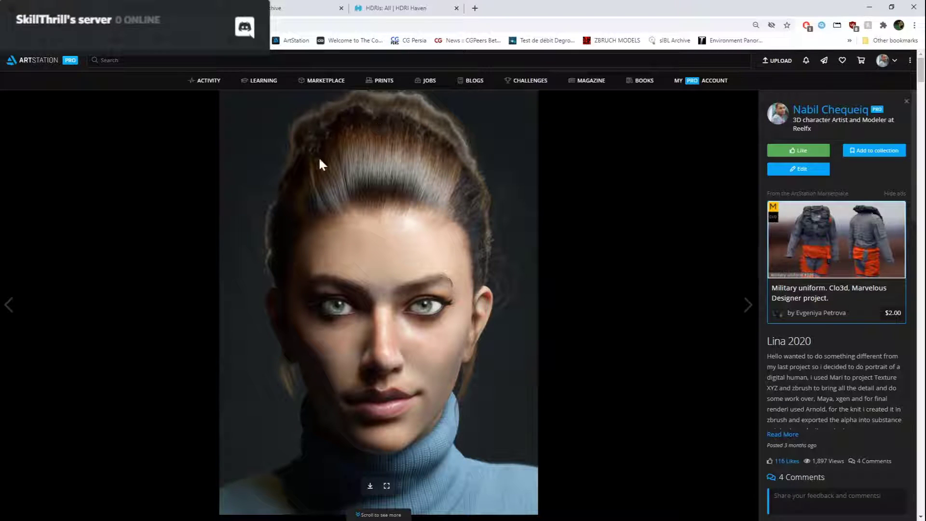
pyautogui.scroll(-10, 286, 201)
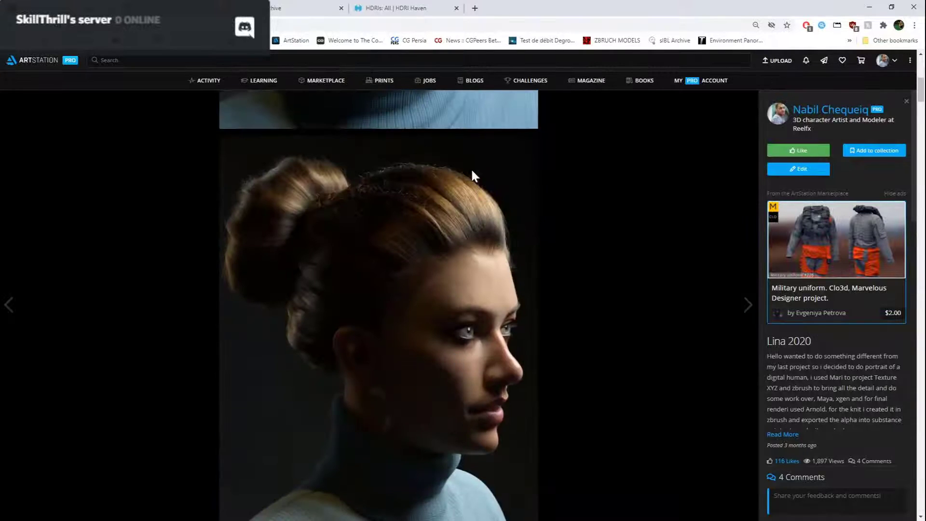
pyautogui.scroll(-7, 392, 263)
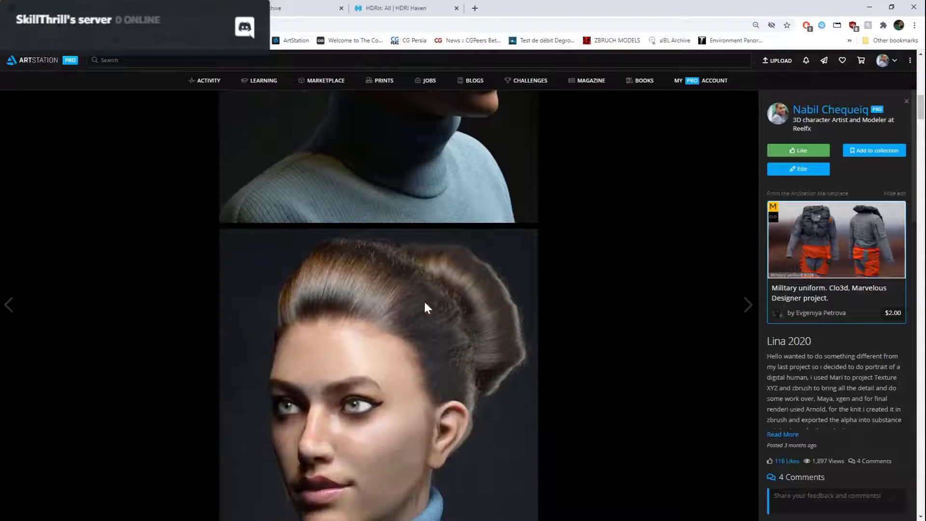
pyautogui.scroll(6, 441, 382)
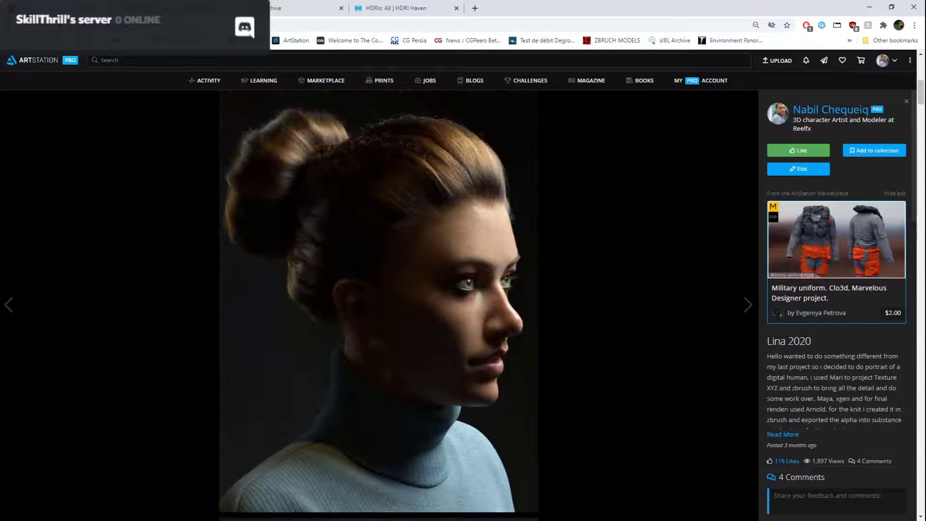